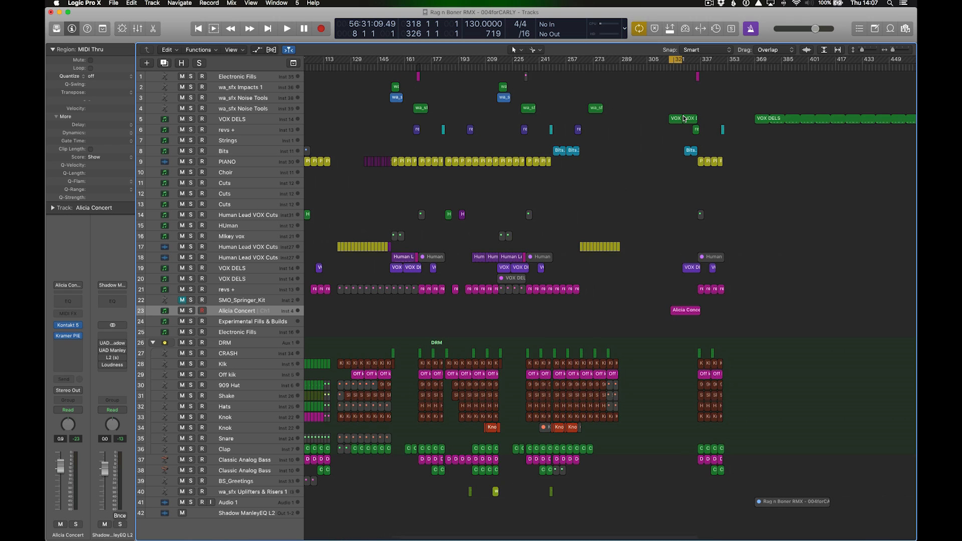
# - Play the cycled section from bar 318 and examine the Alicia Concert region's notes in the Piano Roll, with the view following the playhead
pyautogui.press('Return')
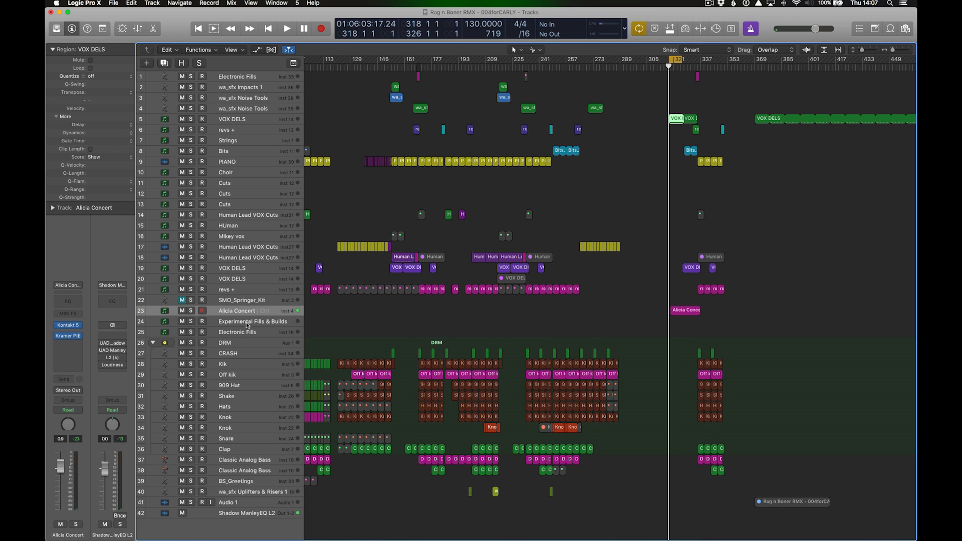
pyautogui.press('space')
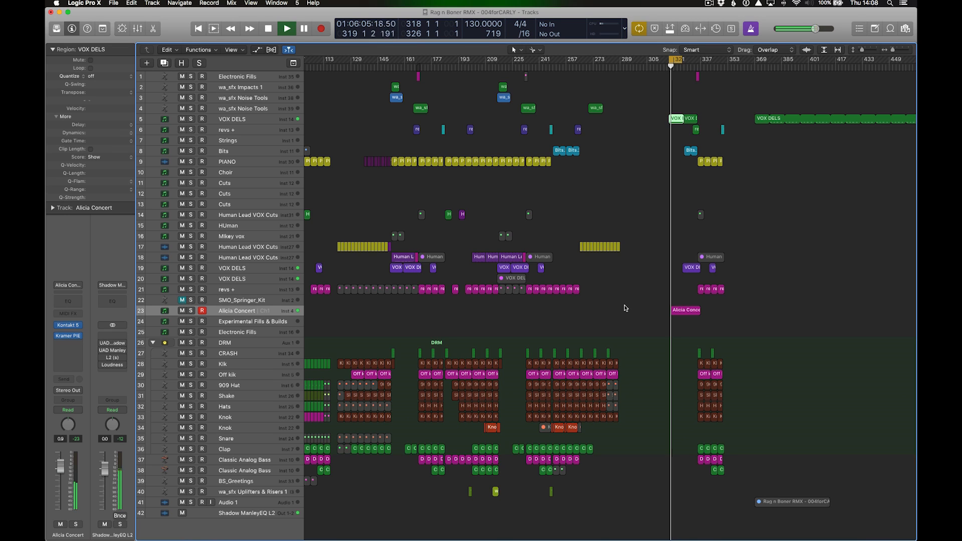
pyautogui.click(690, 312)
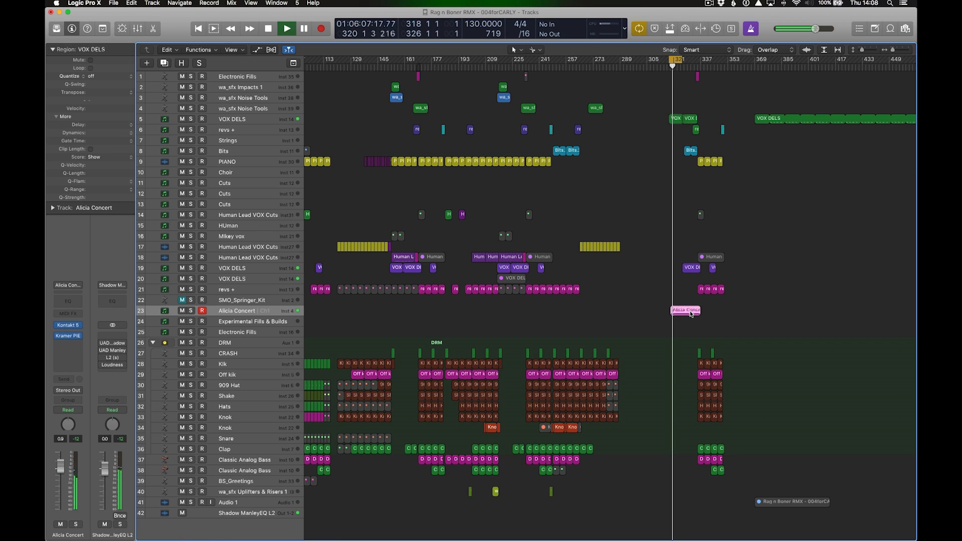
pyautogui.press('4')
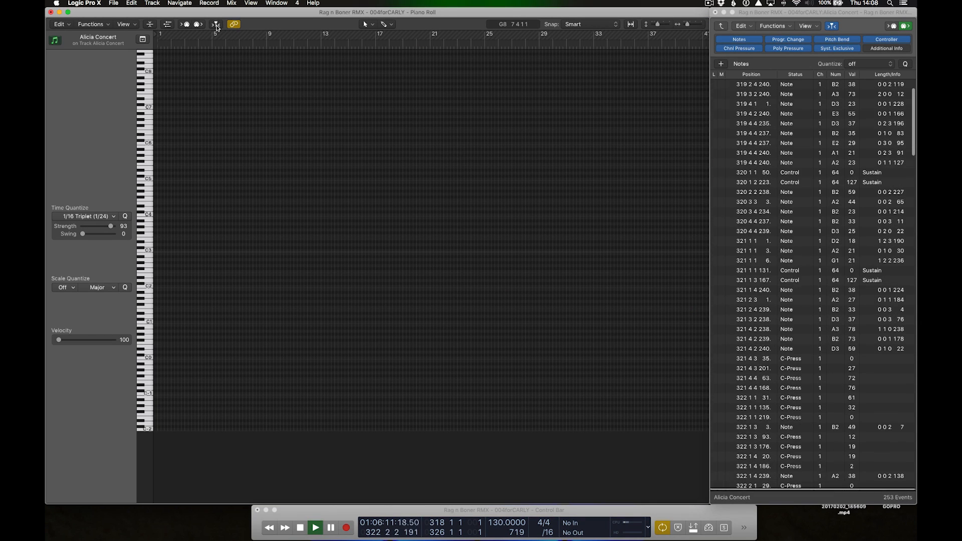
pyautogui.click(216, 25)
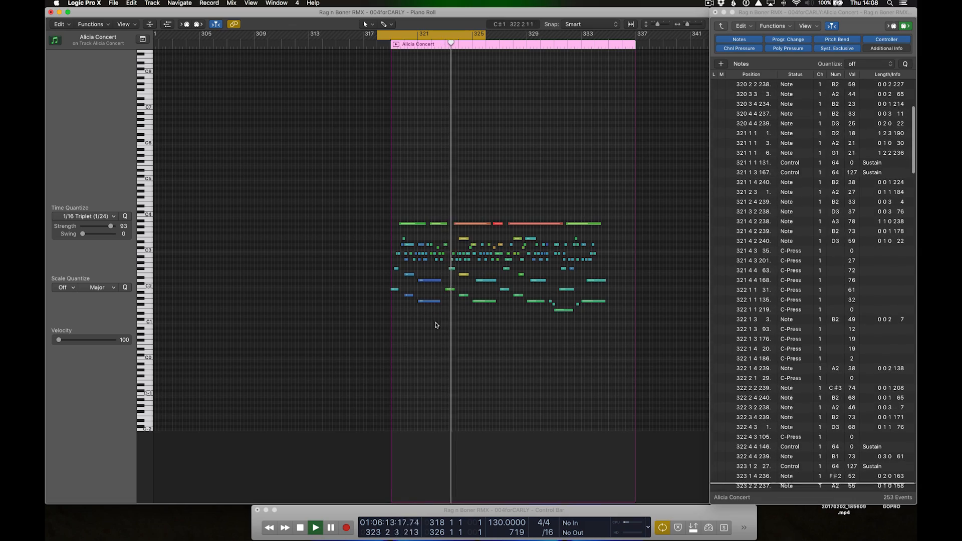
pyautogui.press('super+Right')
pyautogui.press('super+Down')
pyautogui.press('super+Down')
pyautogui.press('super+Up')
pyautogui.press('super+Left')
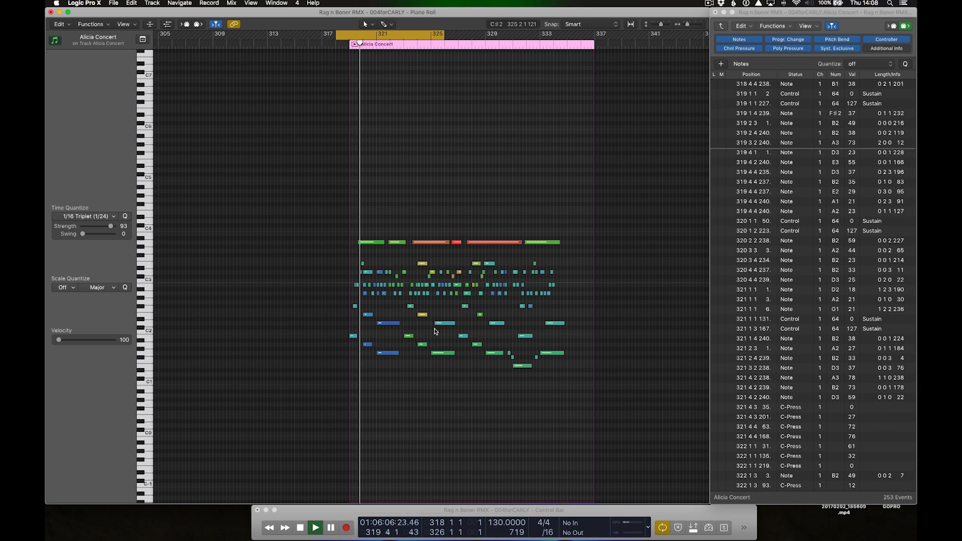
# - Turn off cycle mode and stop playback, returning to the main arrangement
pyautogui.press('c')
pyautogui.click(480, 49)
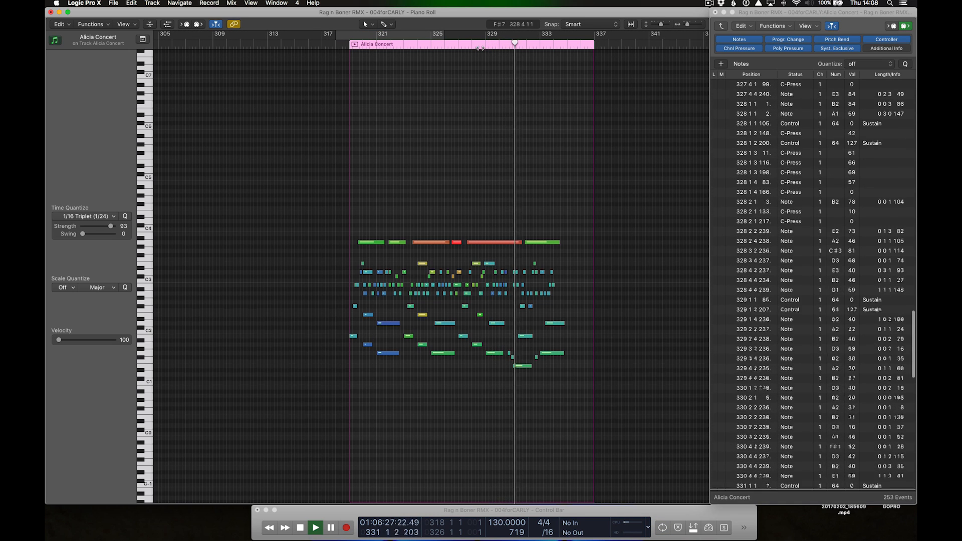
pyautogui.press('space')
pyautogui.press('5')
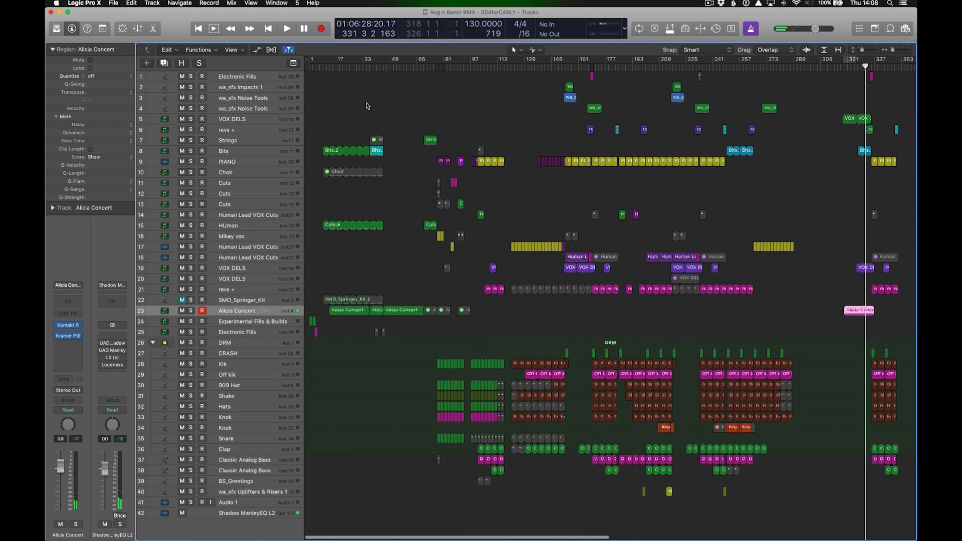
# - Play the intro and audition the Bits.2 region soloed within a cycle of bars 37 to 45, ending with solo off
pyautogui.click(320, 67)
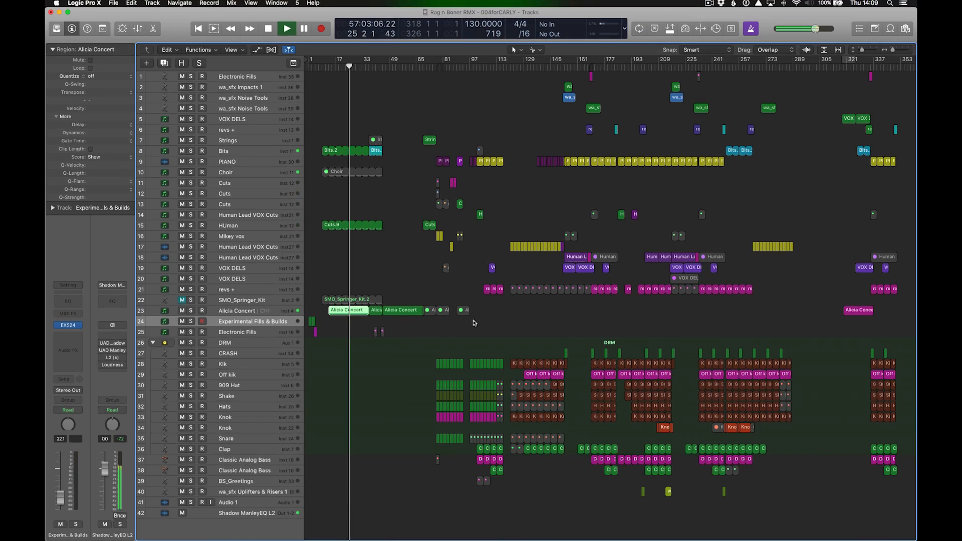
pyautogui.click(369, 68)
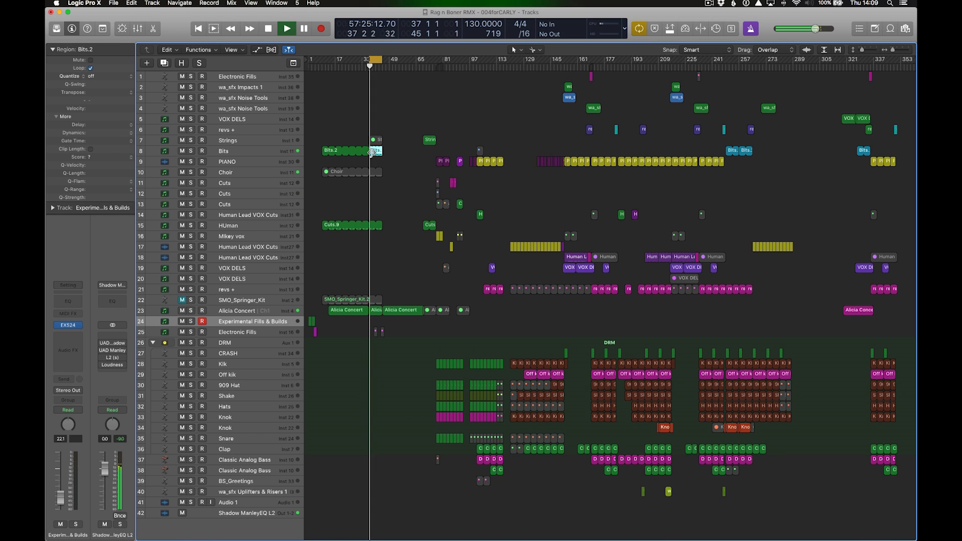
pyautogui.hotkey('ctrl', 's')
pyautogui.press('space')
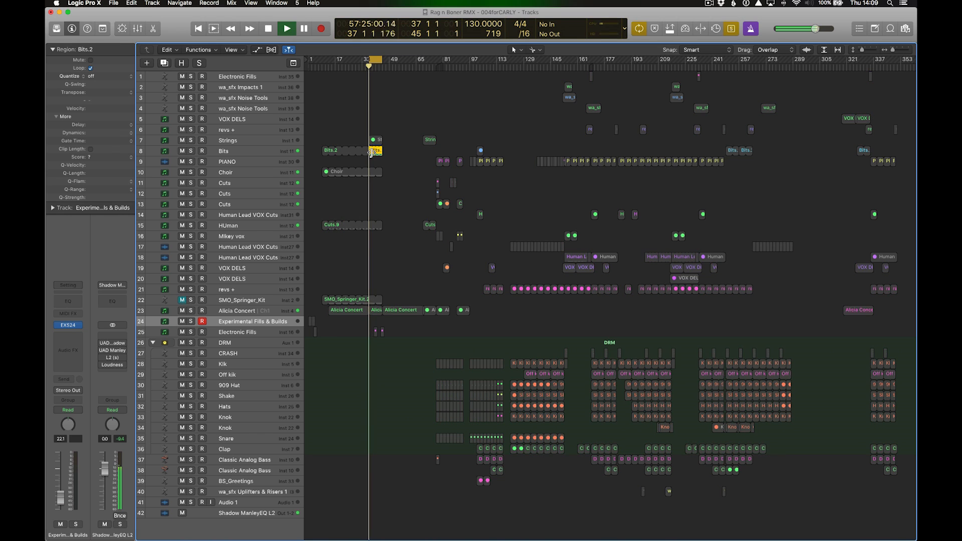
pyautogui.press('super+Right')
pyautogui.press('super+Right')
pyautogui.press('super+Right')
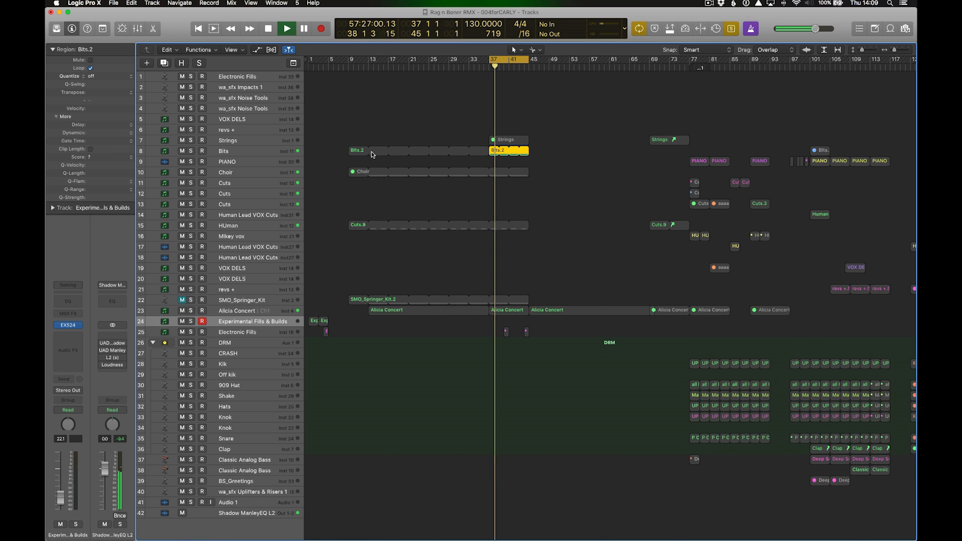
pyautogui.hotkey('ctrl', 's')
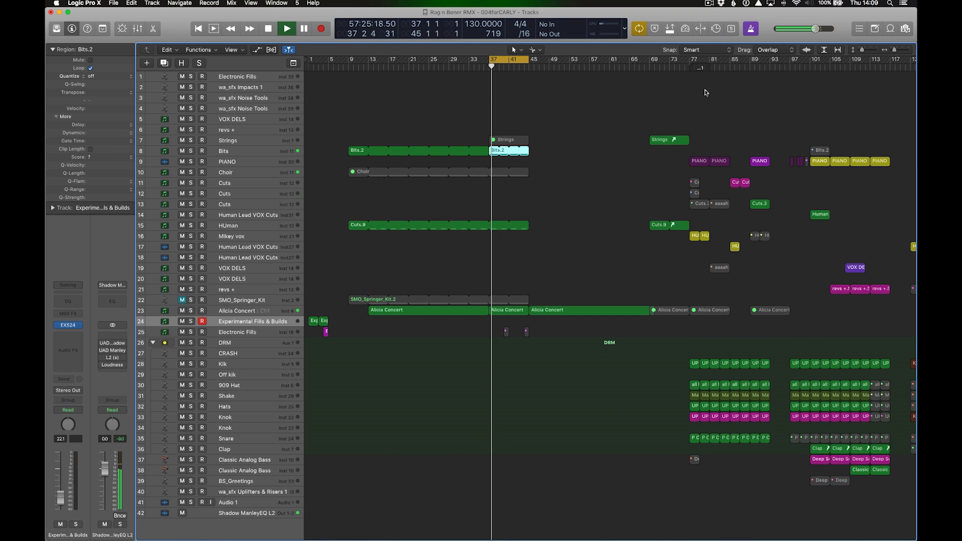
# - Cycle playback over the Strings region at bars 69 to 77 and view its notes in the Piano Roll
pyautogui.click(651, 68)
pyautogui.click(519, 60)
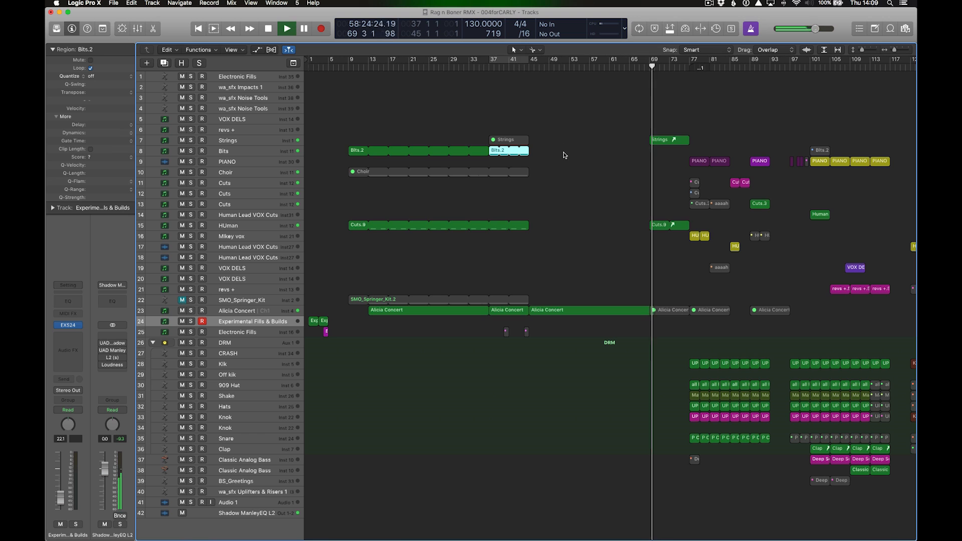
pyautogui.hscroll(1, 596, 196)
pyautogui.hscroll(10, 596, 196)
pyautogui.click(469, 142)
pyautogui.press('u')
pyautogui.press('4')
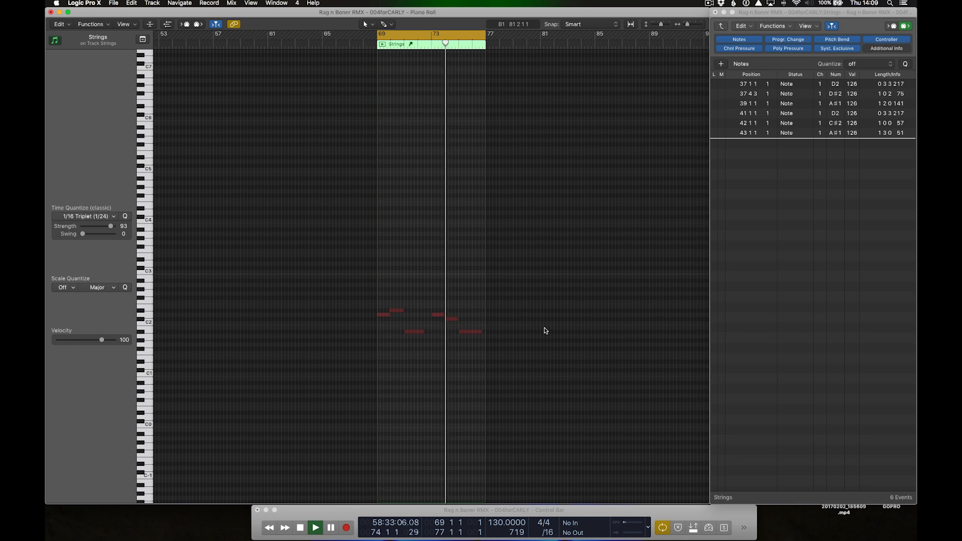
pyautogui.press('5')
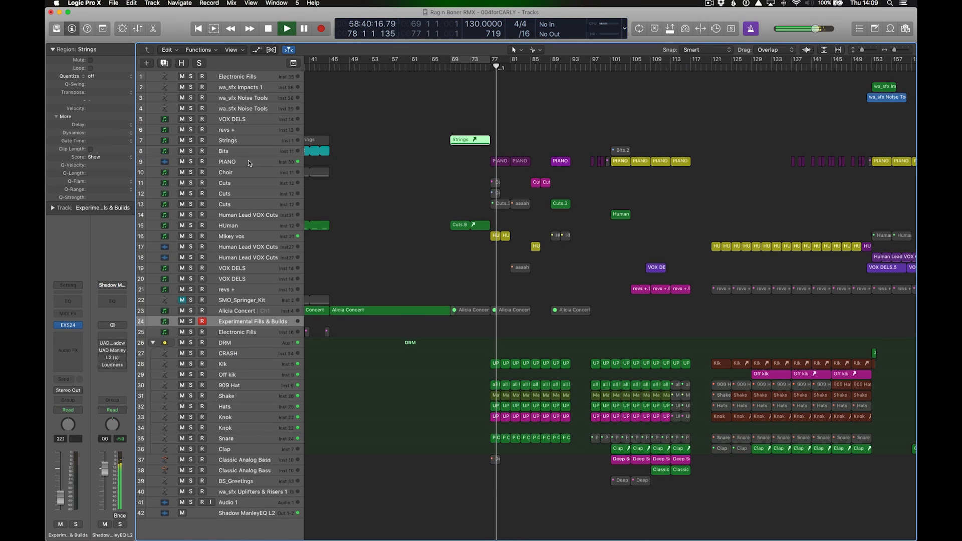
# - Cycle playback over the PIANO region at bar 77 and open it in the Piano Roll with the view following the playhead
pyautogui.click(505, 165)
pyautogui.click(503, 163)
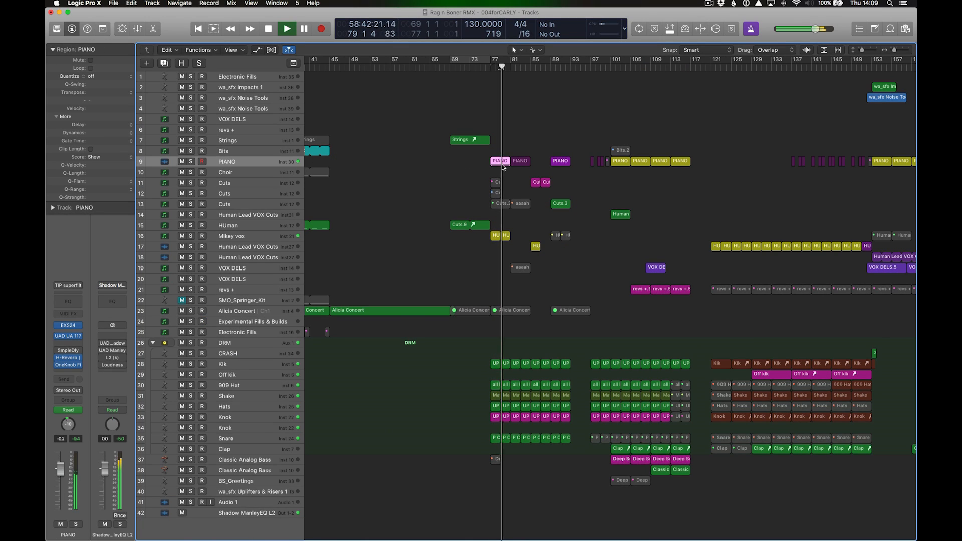
pyautogui.press('super+u')
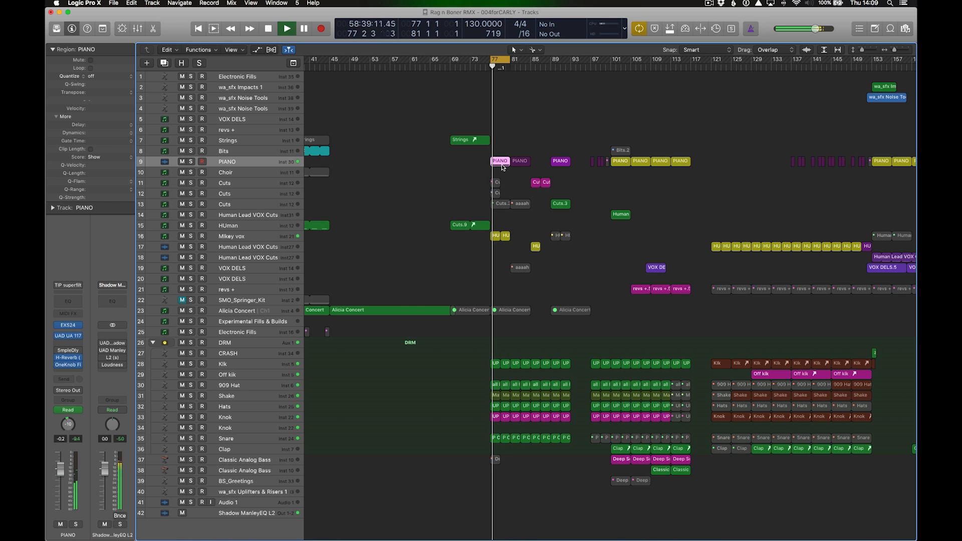
pyautogui.press('4')
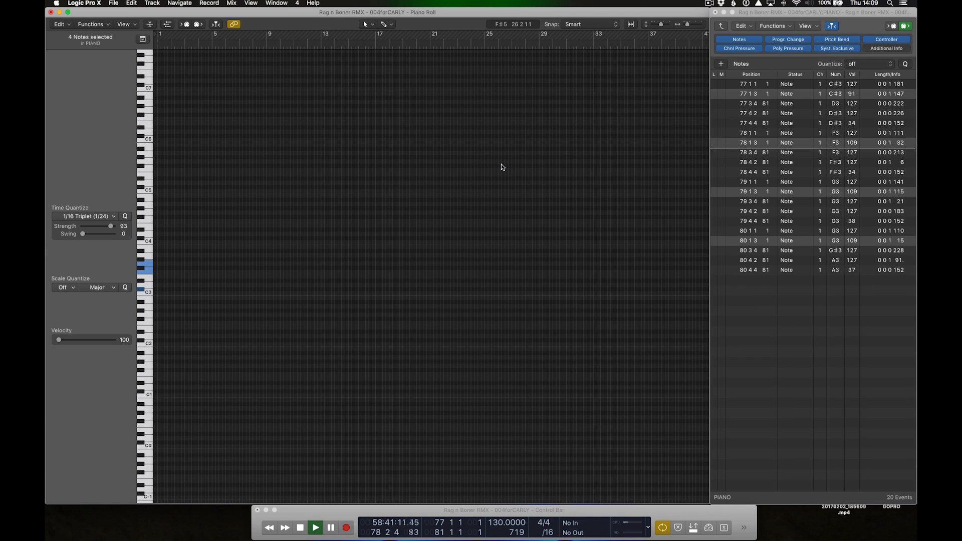
pyautogui.click(216, 25)
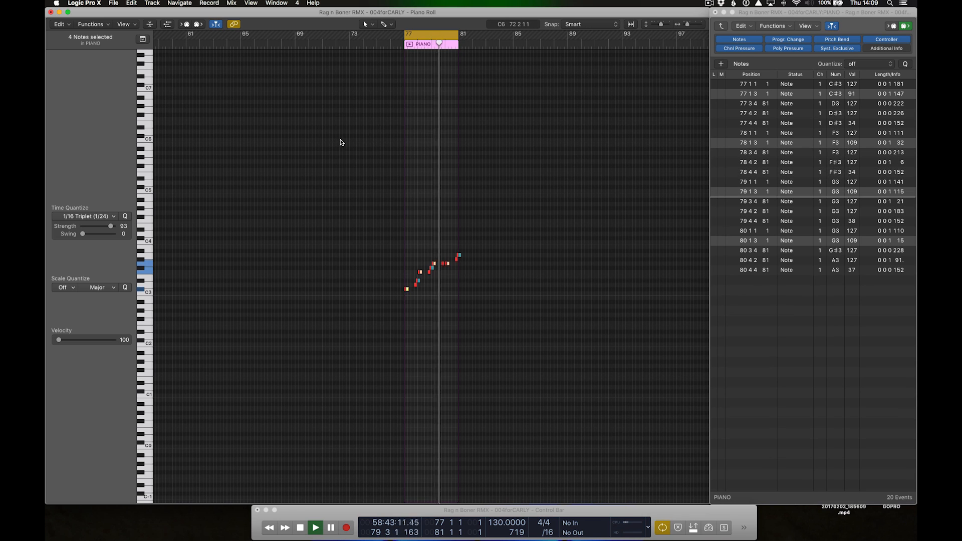
# - Examine the PIANO region's note pattern across bars 77 to 81 at a larger scale during playback
pyautogui.press('super+Right')
pyautogui.press('super+Right')
pyautogui.press('super+Down')
pyautogui.press('super+Down')
pyautogui.press('super+Down')
pyautogui.press('super+Up')
pyautogui.press('super+Up')
pyautogui.press('super+Up')
pyautogui.press('super+Up')
pyautogui.press('super+Up')
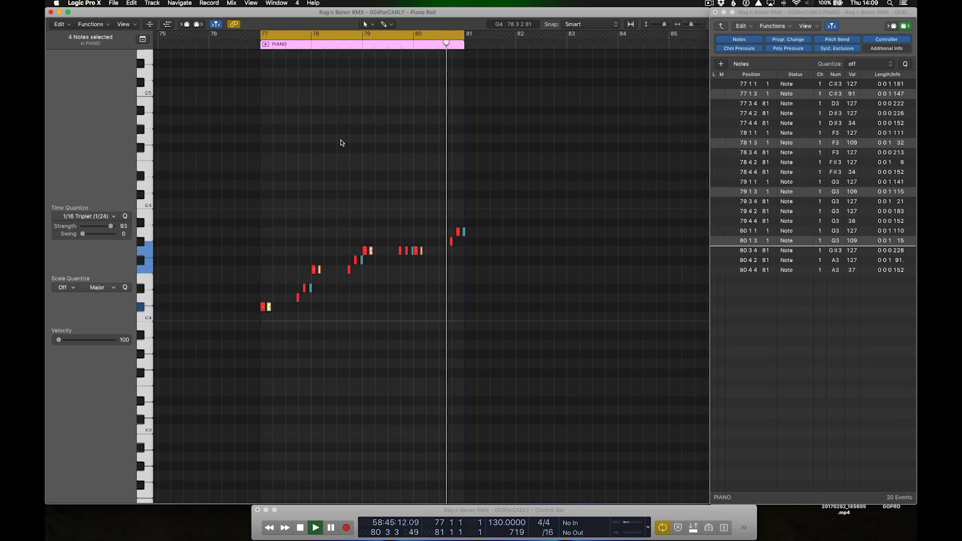
pyautogui.press('super+Right')
pyautogui.press('space')
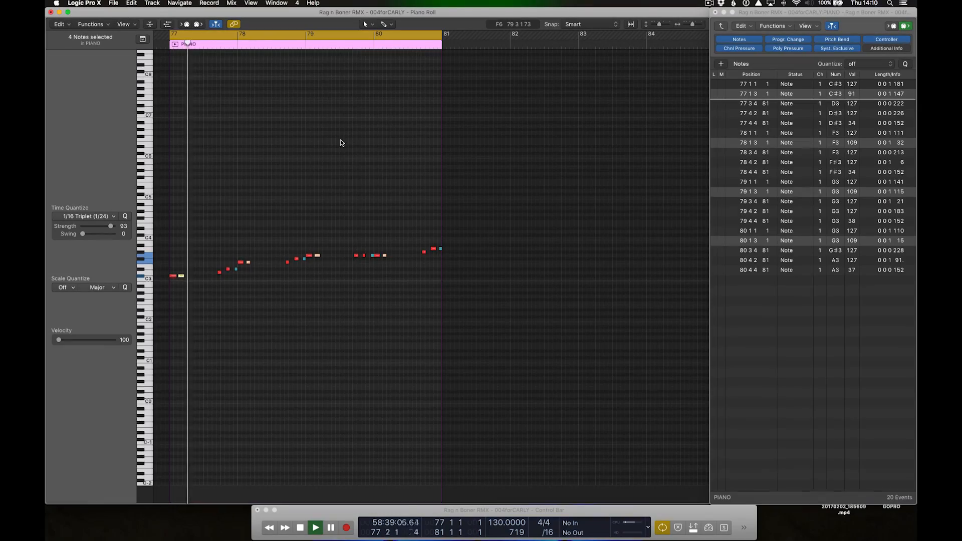
# - Show the note velocity lane for the PIANO region and adjust the lane's height
pyautogui.press('a')
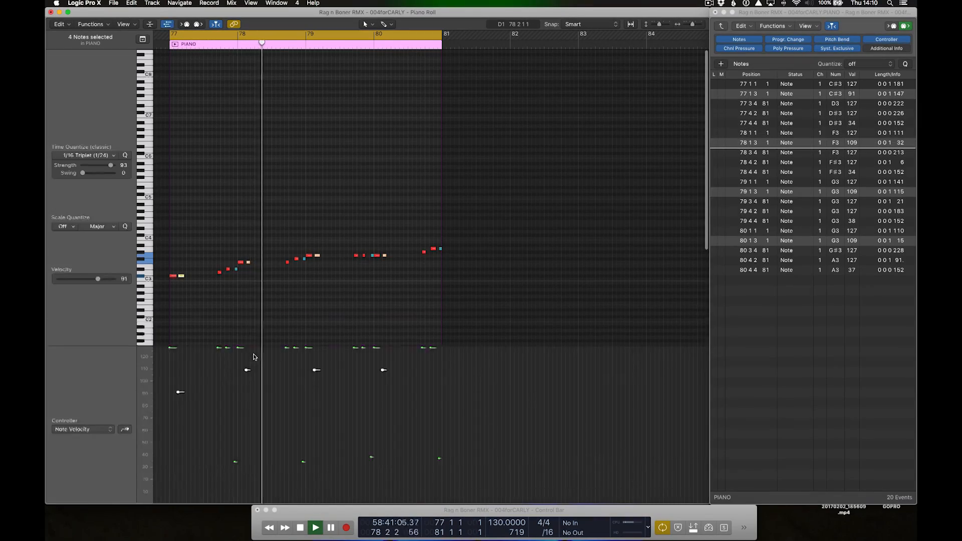
pyautogui.moveTo(253, 347); pyautogui.dragTo(265, 276)
pyautogui.moveTo(470, 276); pyautogui.dragTo(470, 403)
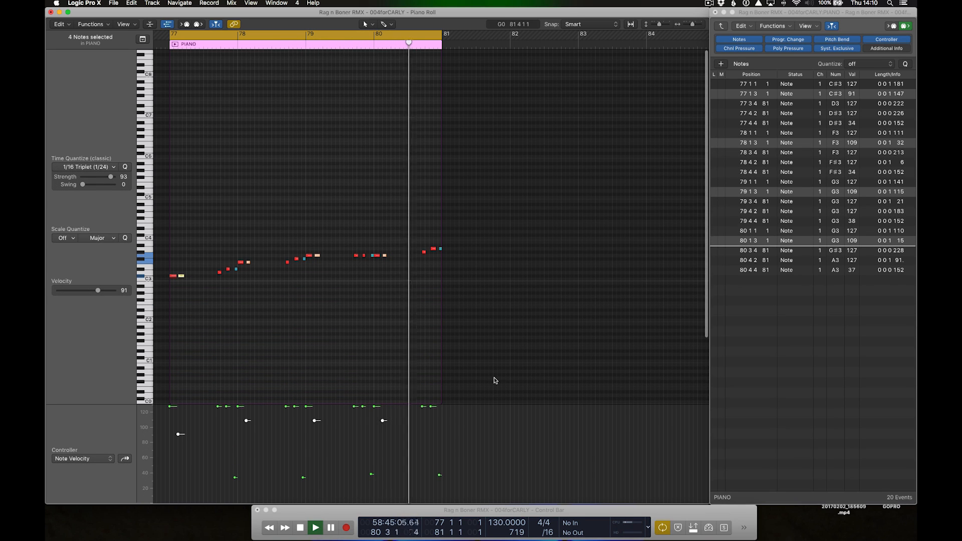
# - Return to the arrangement and inspect the OneKnob Filter plug-in on the PIANO track
pyautogui.press('5')
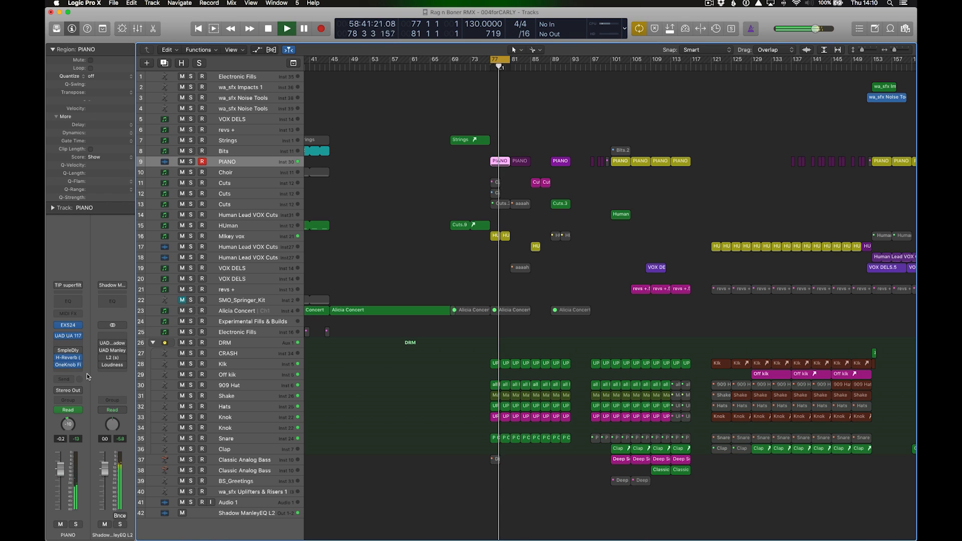
pyautogui.click(68, 368)
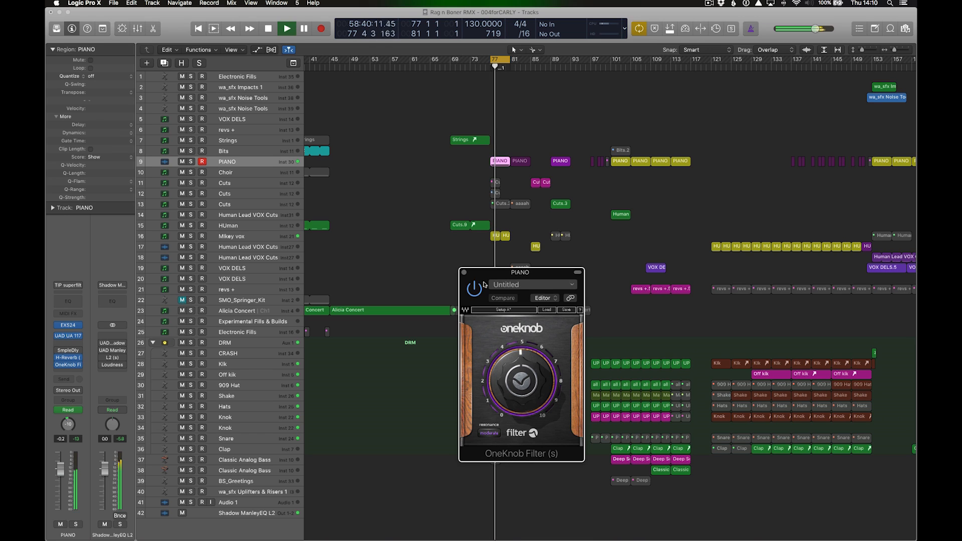
pyautogui.click(464, 272)
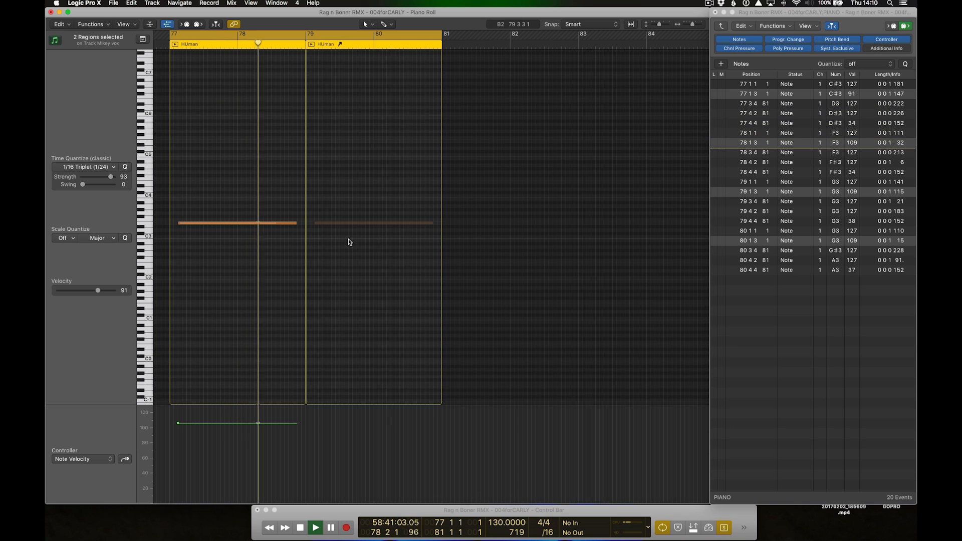
# - Stop playback, return to the arrangement and open the EXS24 sampler on track 16, moving its window clear of the track list
pyautogui.press('space')
pyautogui.press('5')
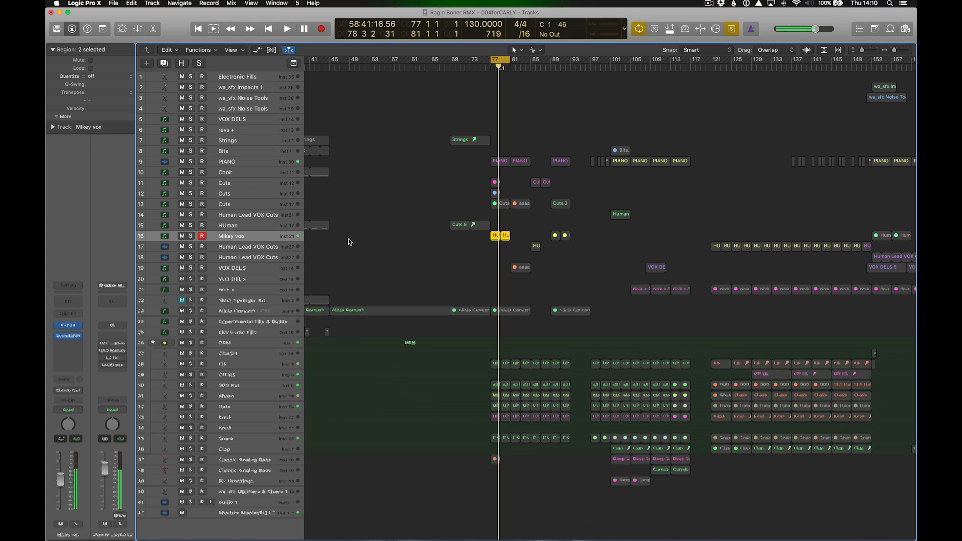
pyautogui.click(67, 326)
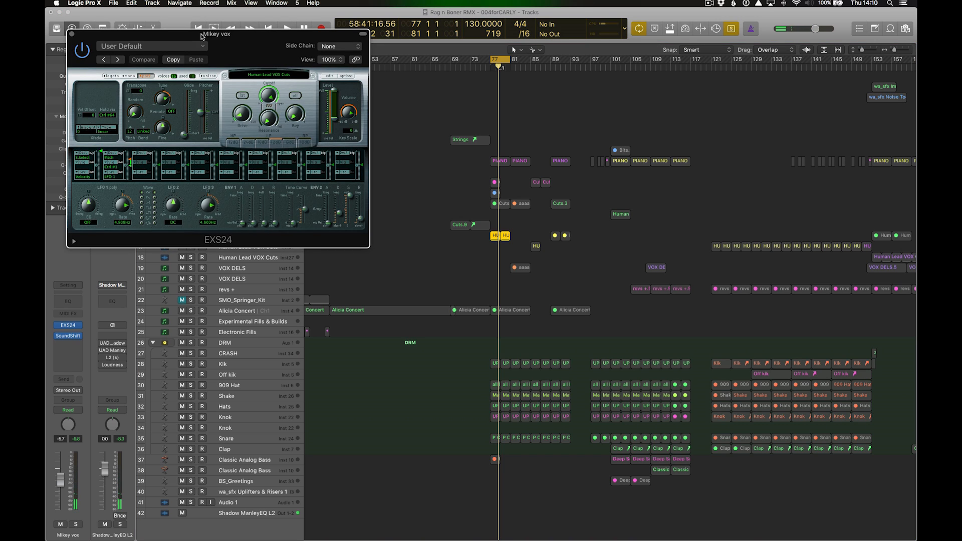
pyautogui.moveTo(201, 36); pyautogui.dragTo(635, 95)
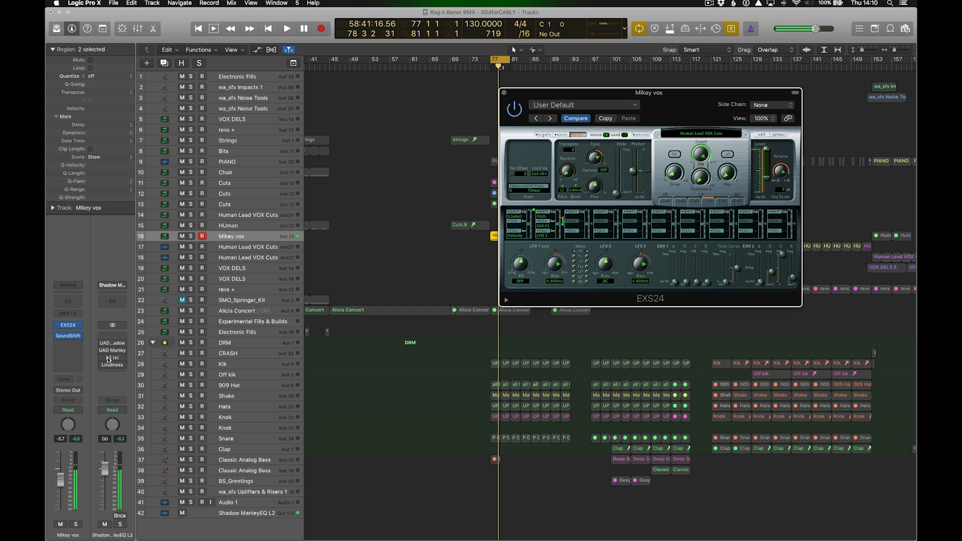
# - Inspect the SoundShifter Pitch plug-in on track 16, close it and reposition the EXS24 window
pyautogui.click(69, 336)
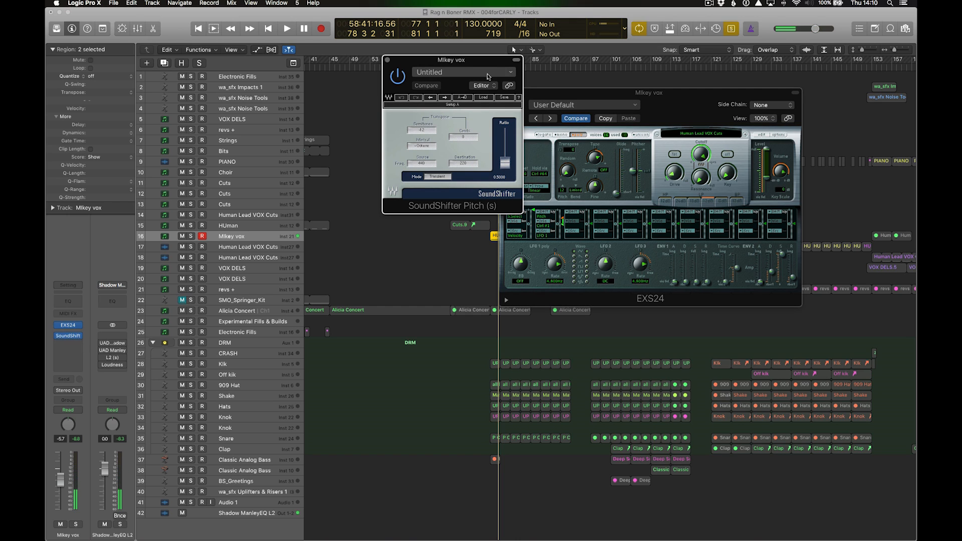
pyautogui.moveTo(438, 74); pyautogui.dragTo(498, 241)
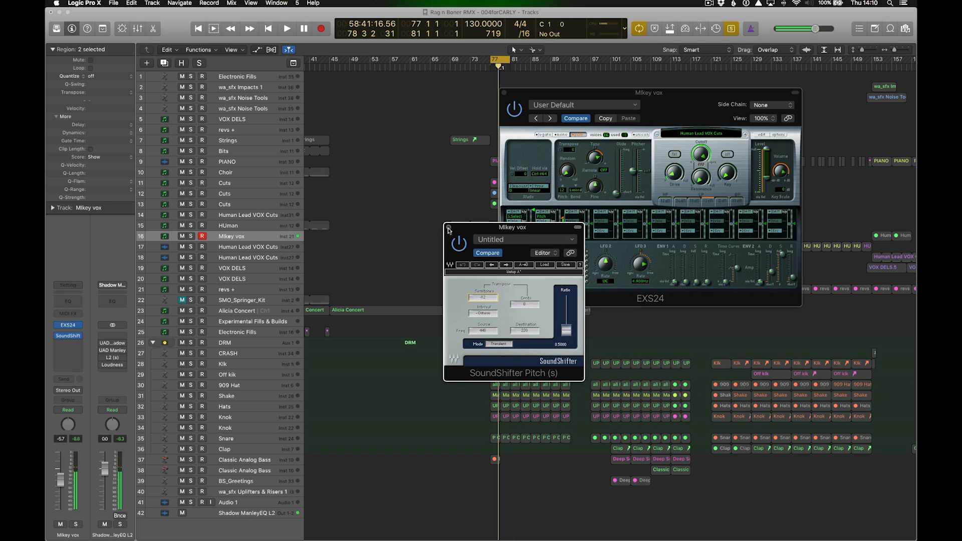
pyautogui.click(449, 228)
pyautogui.moveTo(532, 96); pyautogui.dragTo(392, 236)
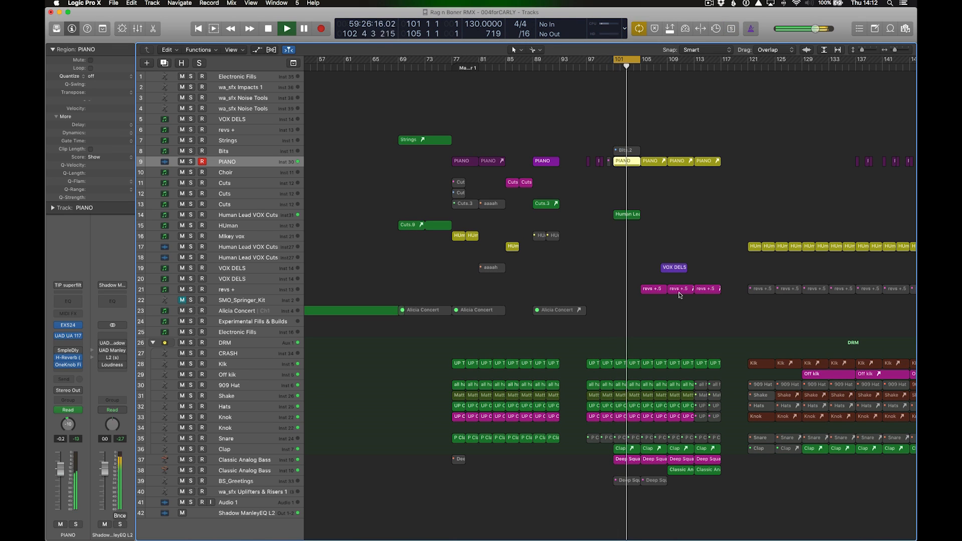
# - Stop and restart playback of the cycled PIANO section at bars 101 to 105
pyautogui.press('space')
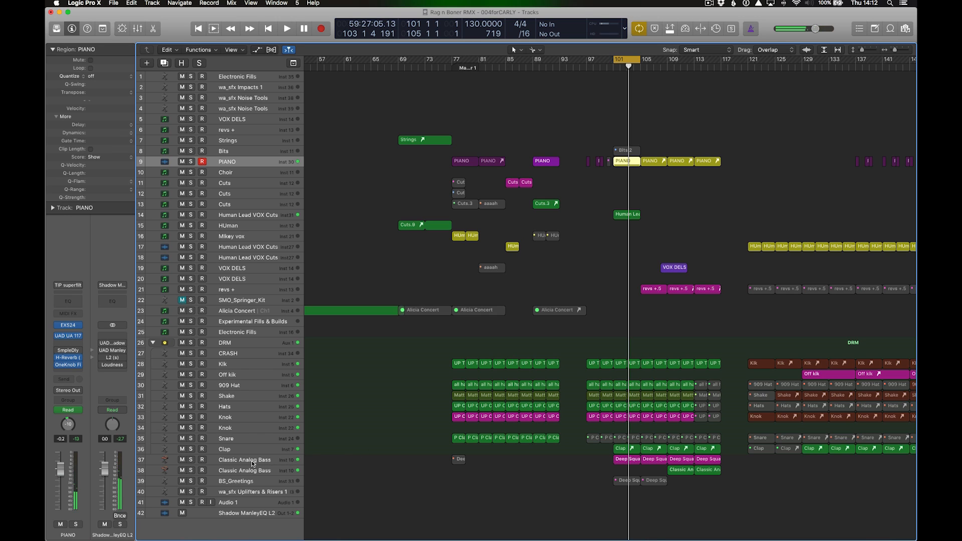
pyautogui.press('space')
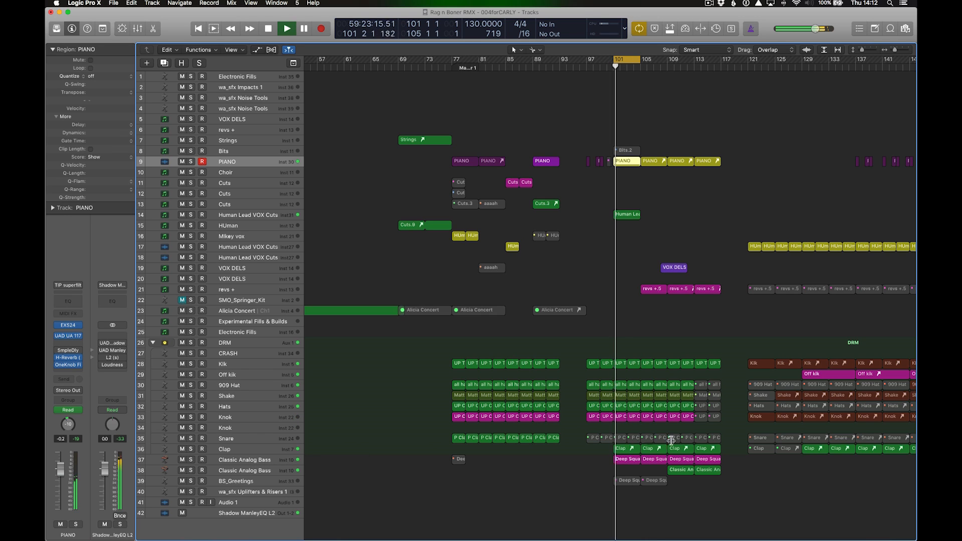
# - Stop playback and open the Human Lead VOX Cuts region at bar 101 in the Piano Roll
pyautogui.click(628, 60)
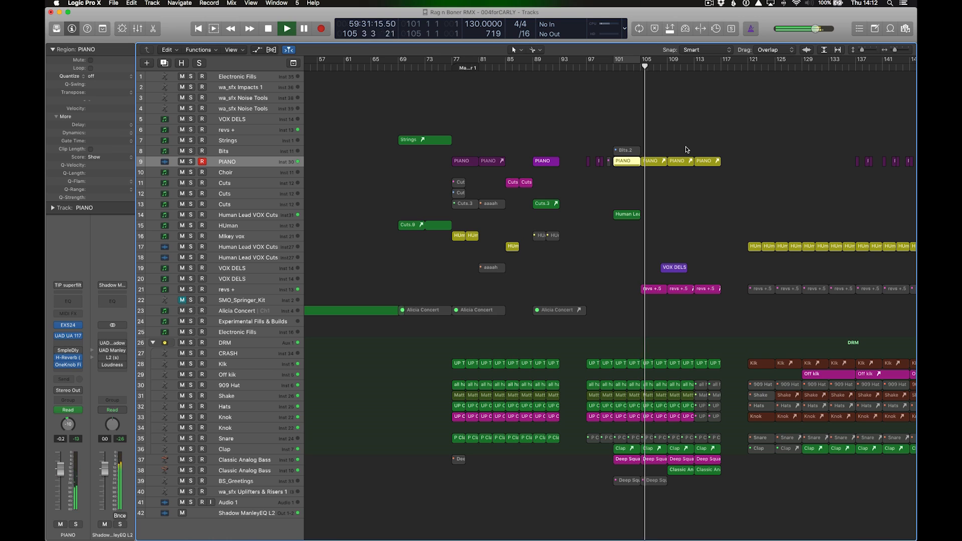
pyautogui.press('space')
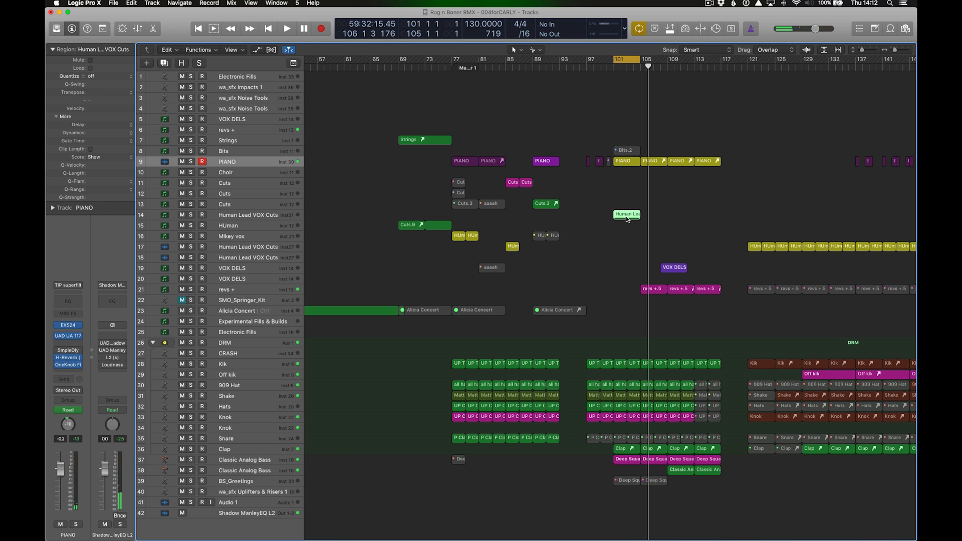
pyautogui.press('4')
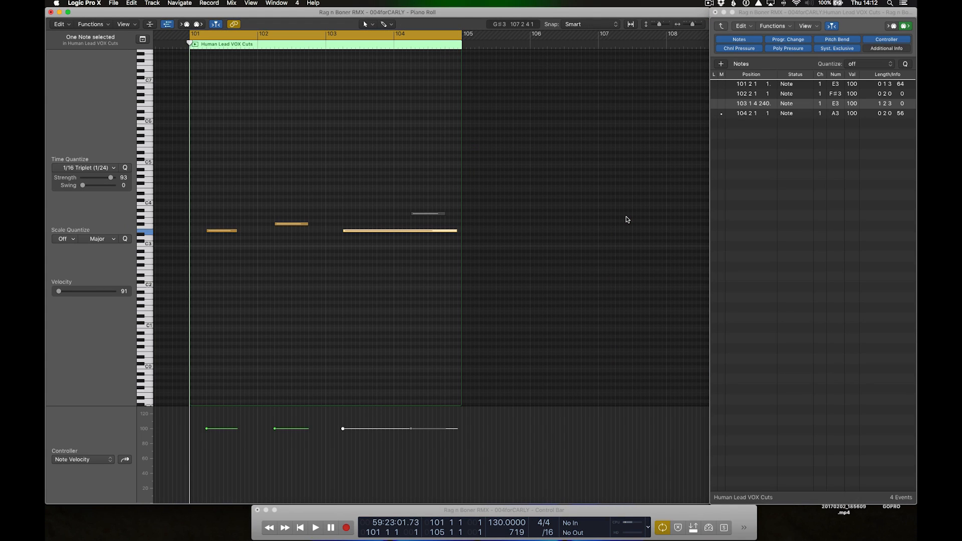
# - Audition the cycled Human Lead VOX Cuts region on track 14, checking it in the Piano Roll and arrangement, and stop playback
pyautogui.press('space')
pyautogui.press('5')
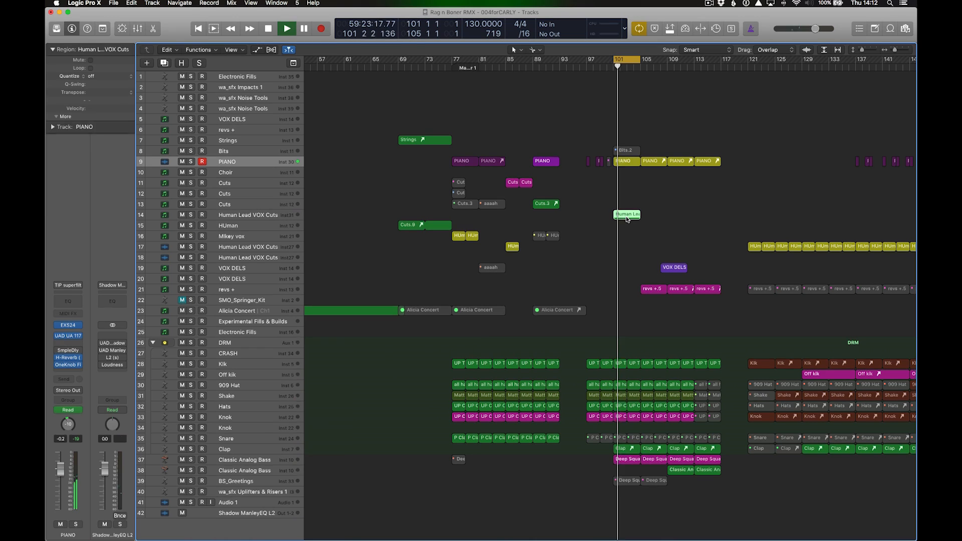
pyautogui.click(252, 215)
pyautogui.press('Down')
pyautogui.press('4')
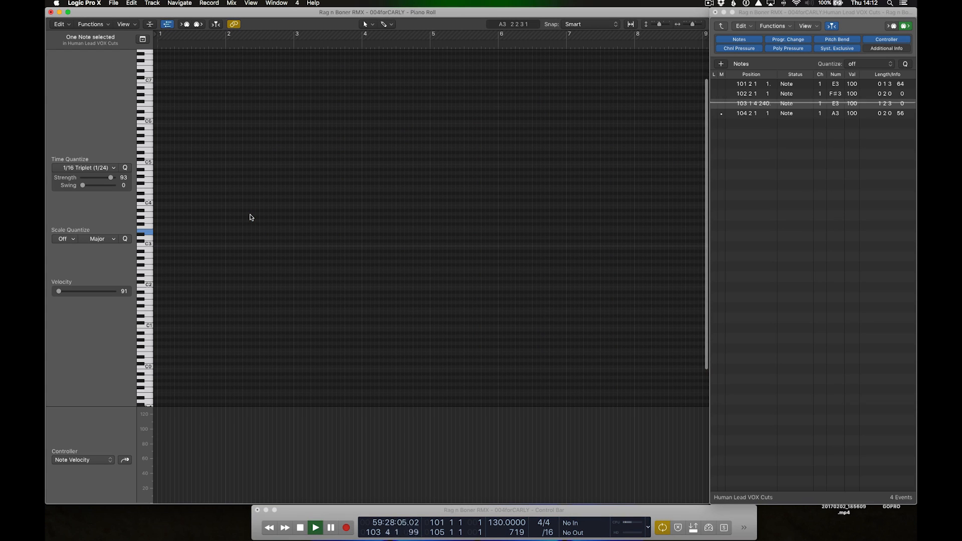
pyautogui.click(216, 24)
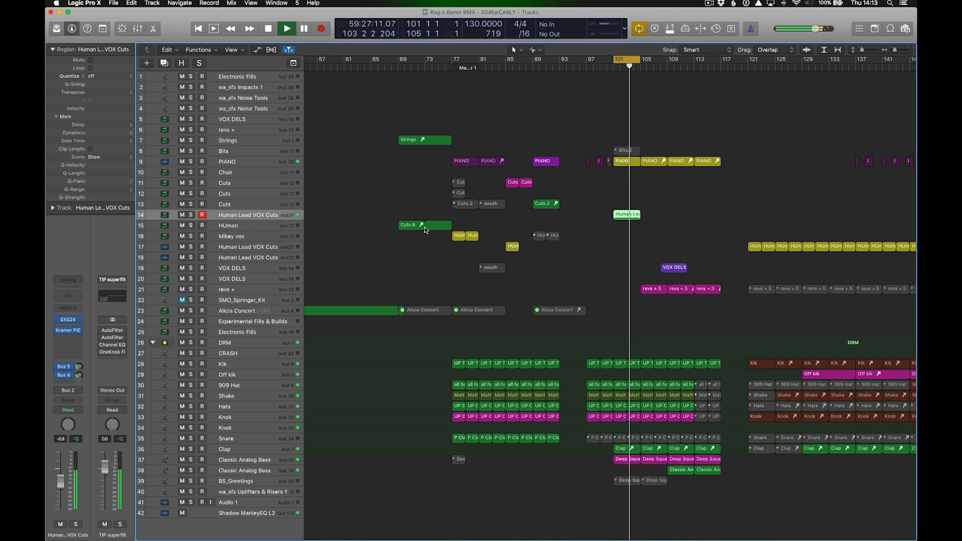
pyautogui.press('space')
# - Set the cycle range to bars 121 to 183 to play the following section of the arrangement
pyautogui.hscroll(10, 730, 233)
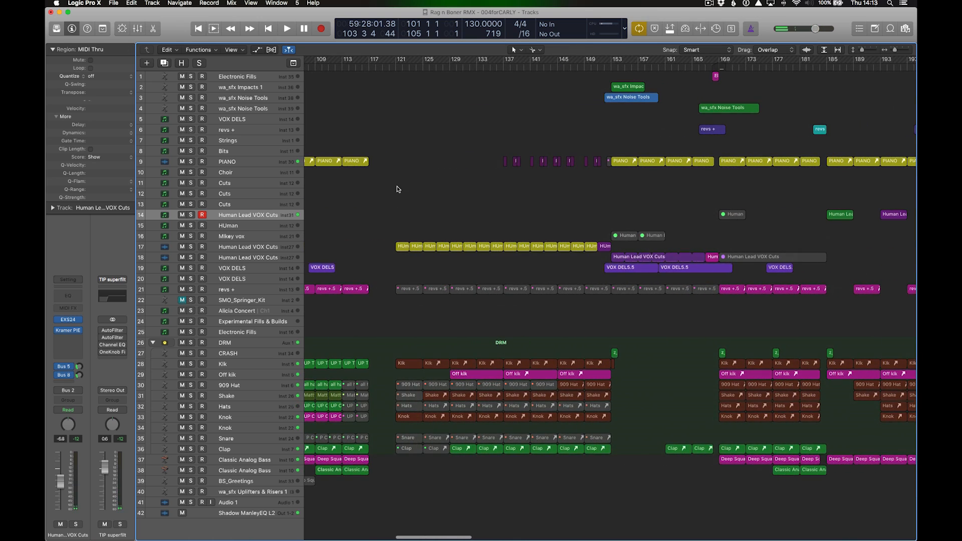
pyautogui.press('super+Left')
pyautogui.press('super+Left')
pyautogui.hscroll(-3, 440, 185)
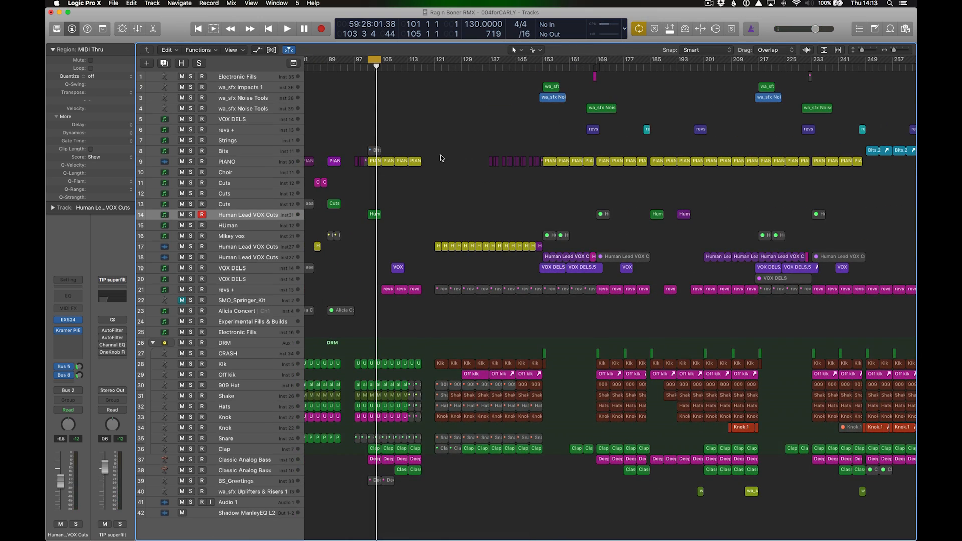
pyautogui.moveTo(434, 64); pyautogui.dragTo(643, 76)
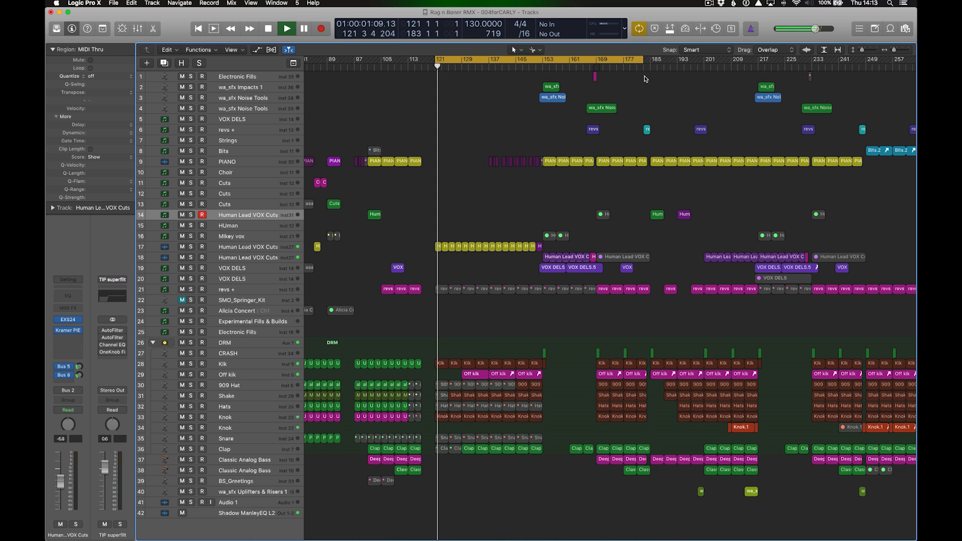
# - Select the run of Human Lead VOX Cuts regions on track 17 from bar 121 and show the track automation
pyautogui.moveTo(436, 269); pyautogui.dragTo(536, 241)
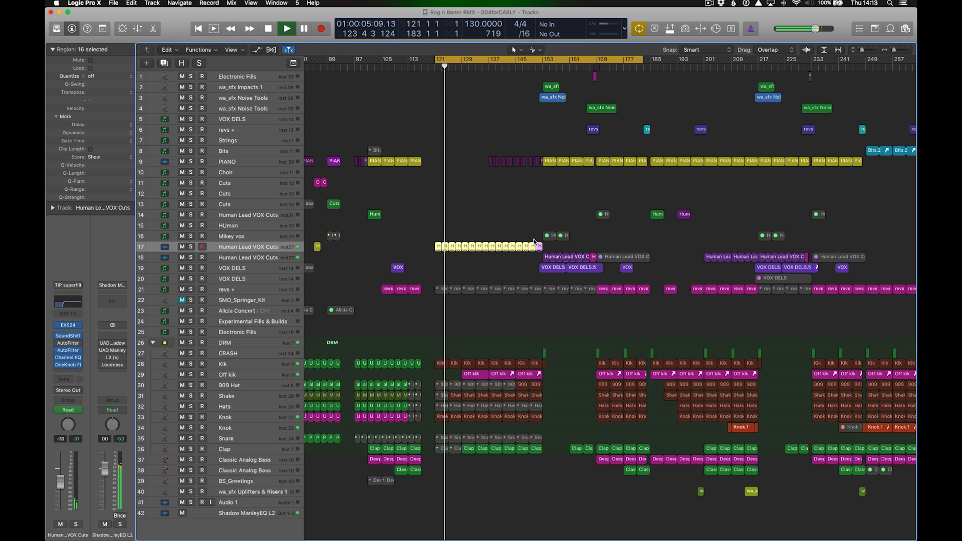
pyautogui.hotkey('ctrl', 'z')
pyautogui.hotkey('ctrl', 'z')
pyautogui.press('a')
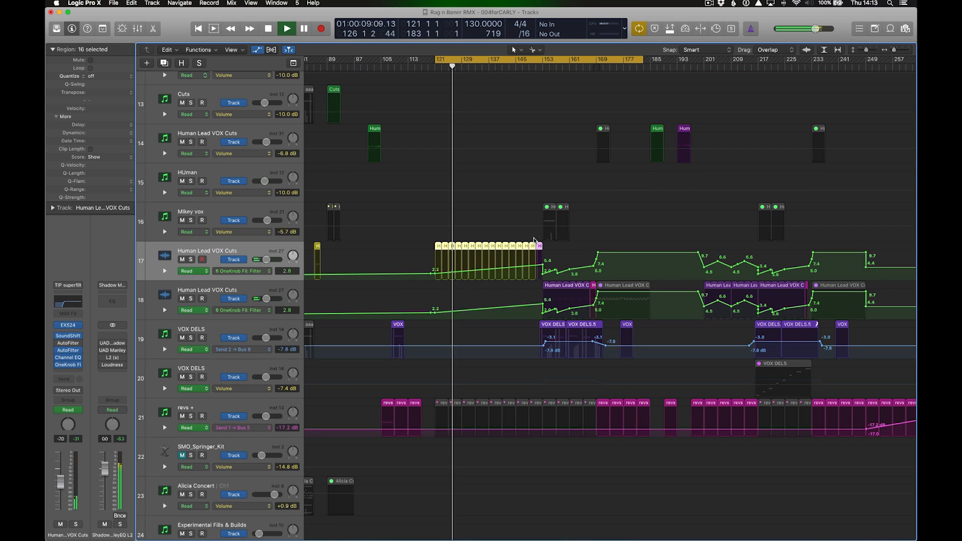
pyautogui.press('super+Down')
pyautogui.press('super+Down')
pyautogui.press('super+Up')
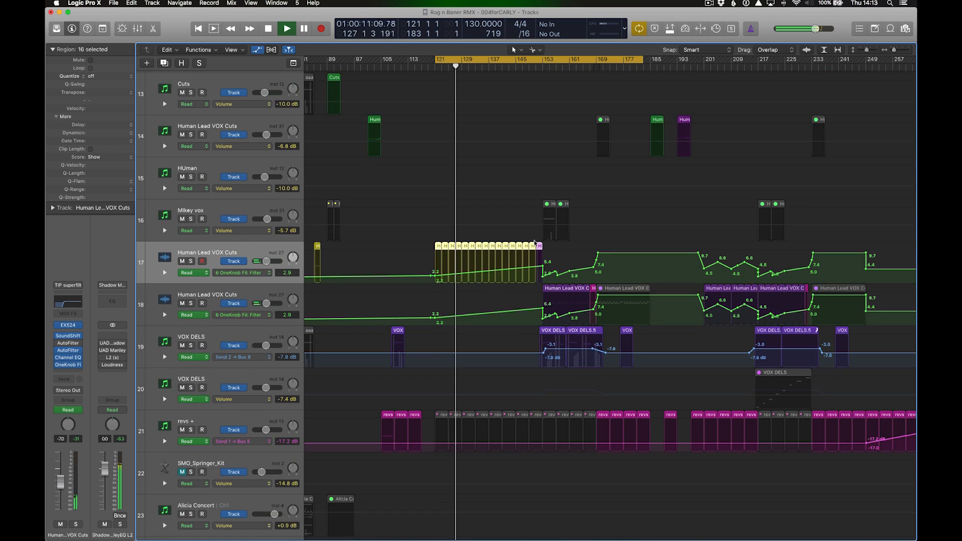
# - Solo track 17 and open its OneKnob Filter plug-in, placing the window clear of the track's automation curve
pyautogui.click(191, 262)
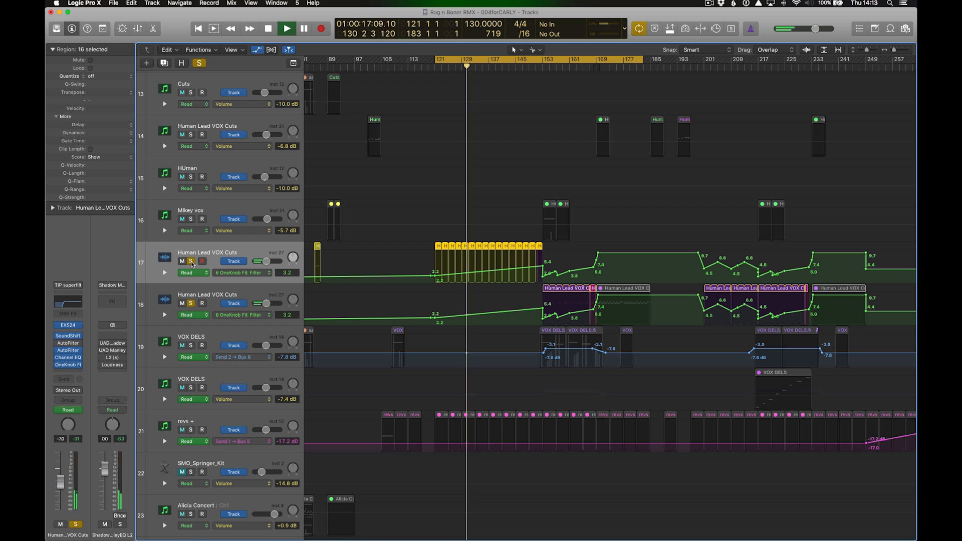
pyautogui.click(68, 364)
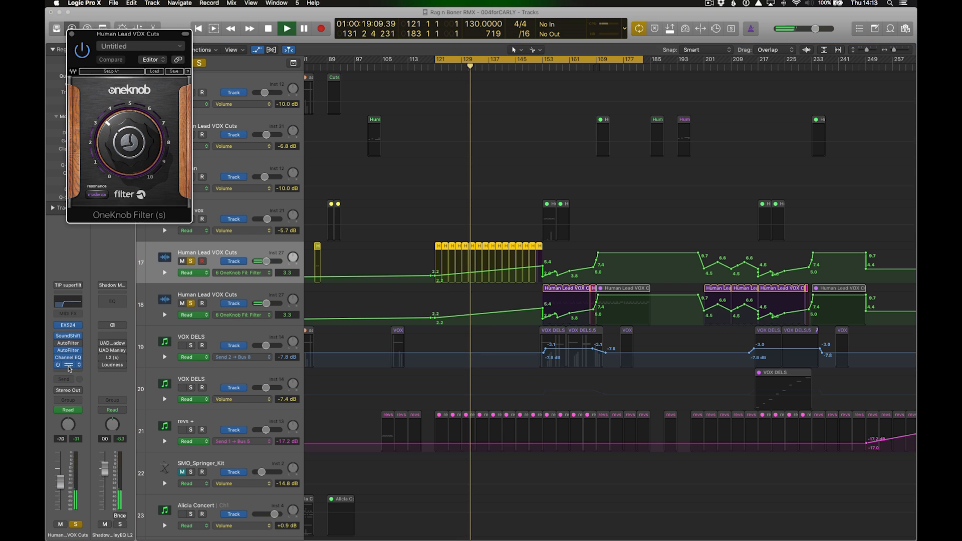
pyautogui.moveTo(141, 40); pyautogui.dragTo(725, 341)
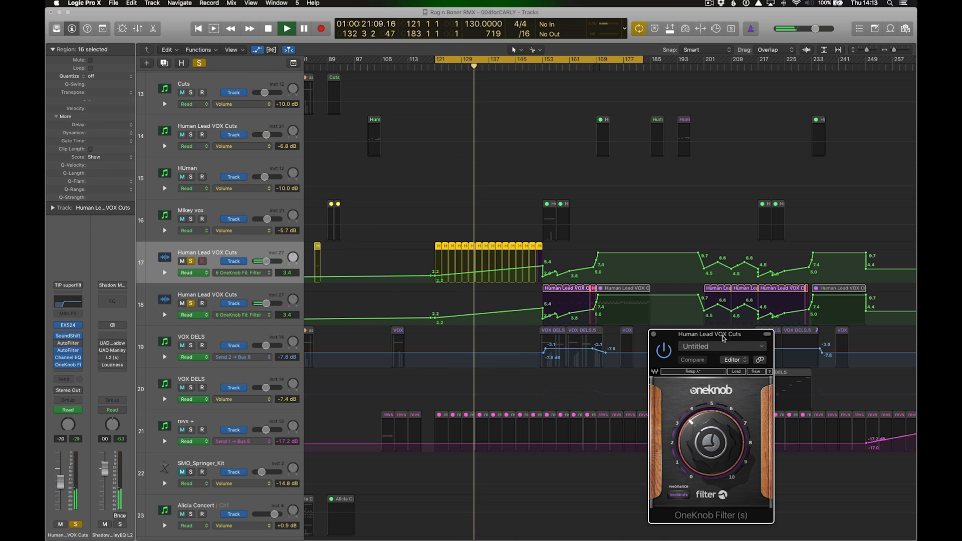
# - Unsolo track 17, hide the track automation and close the OneKnob Filter window
pyautogui.click(191, 261)
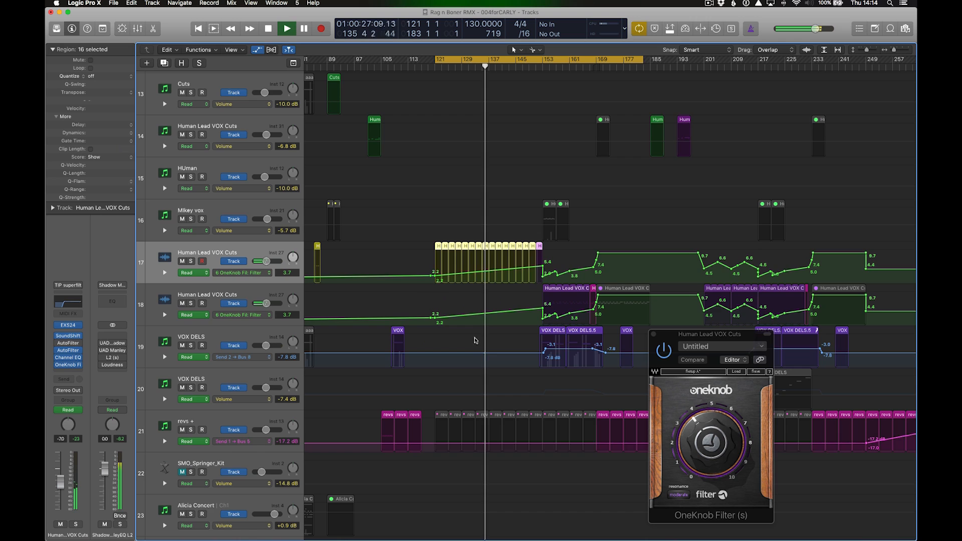
pyautogui.press('a')
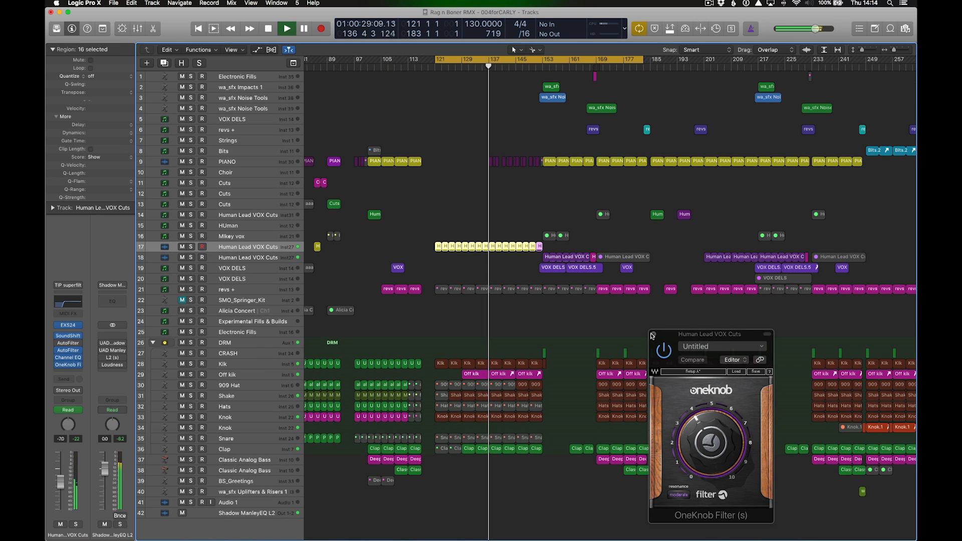
pyautogui.click(652, 335)
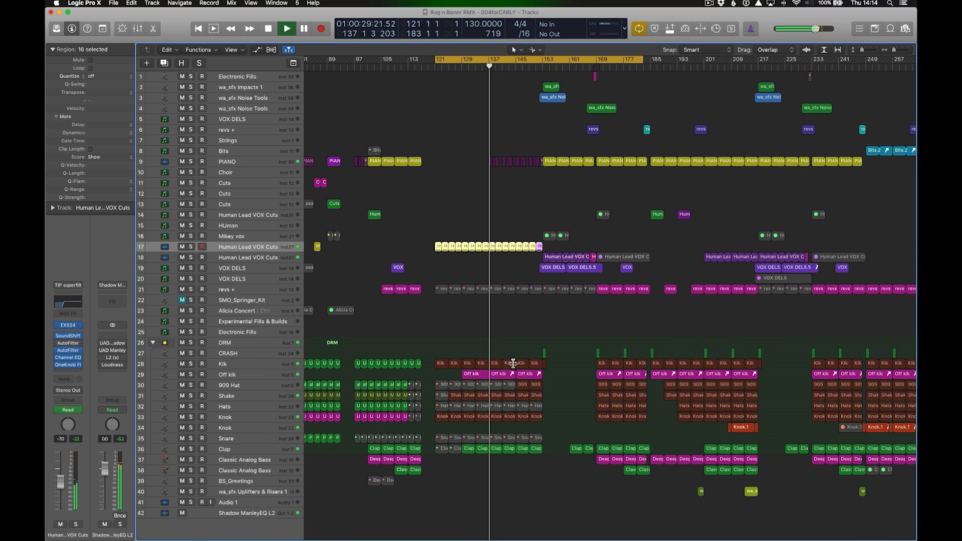
# - Cycle the Kik region at bars 137 to 141 and play it in solo
pyautogui.click(237, 368)
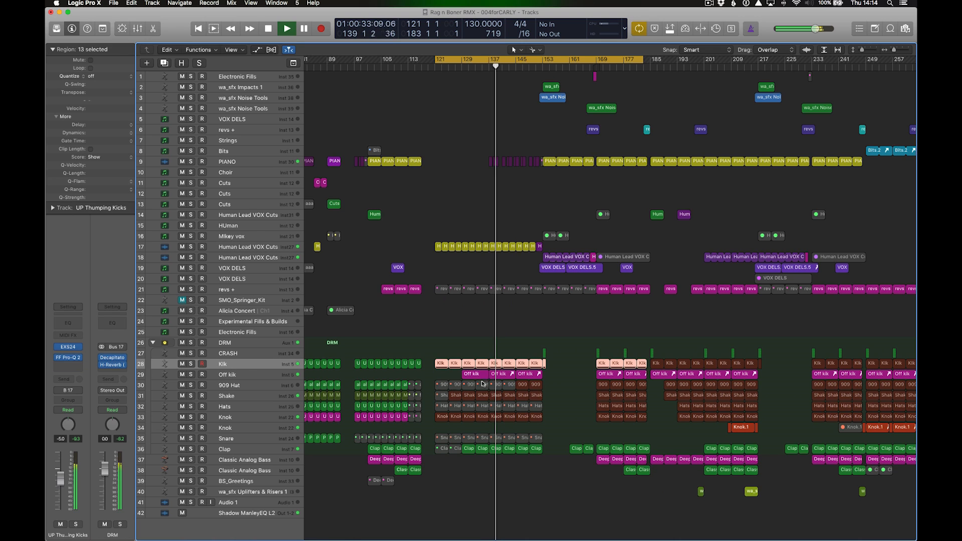
pyautogui.click(556, 358)
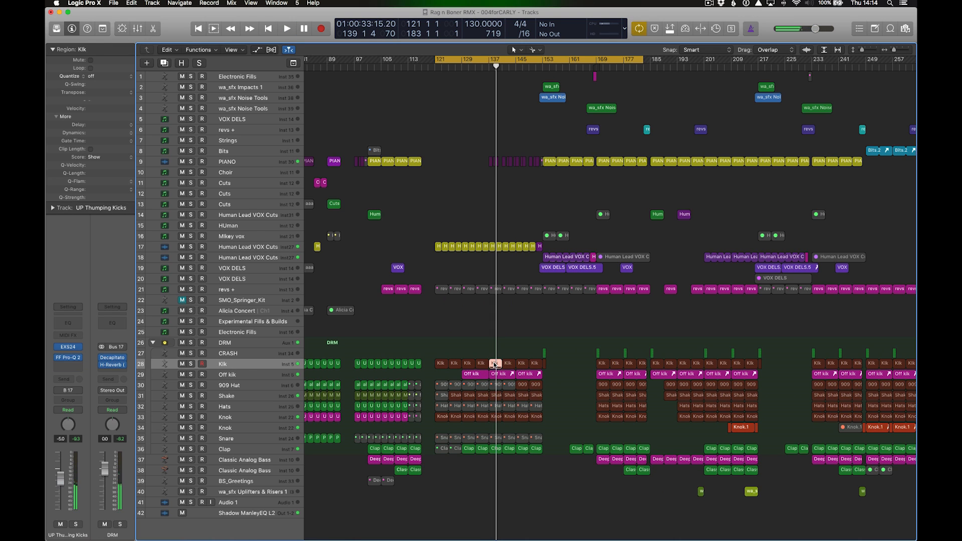
pyautogui.press('u')
pyautogui.press('Return')
pyautogui.hotkey('ctrl', 's')
pyautogui.press('space')
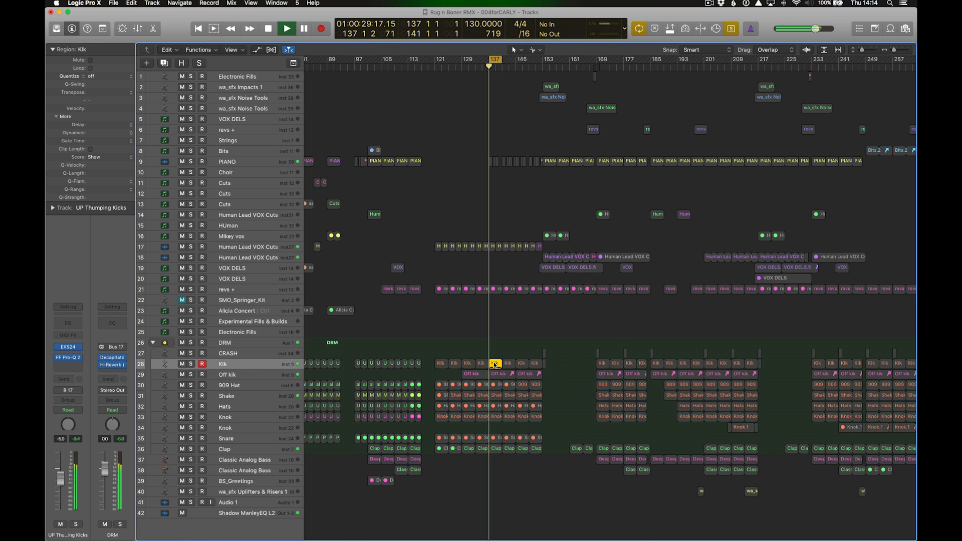
# - Open the EXS24 sampler on the Kik track and move its window clear of the channel strip
pyautogui.click(69, 347)
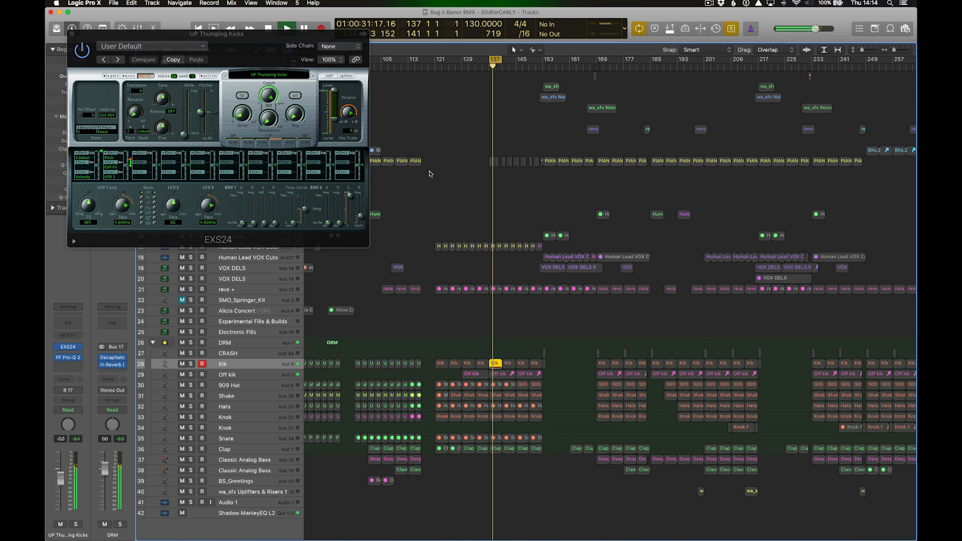
pyautogui.moveTo(249, 44); pyautogui.dragTo(524, 94)
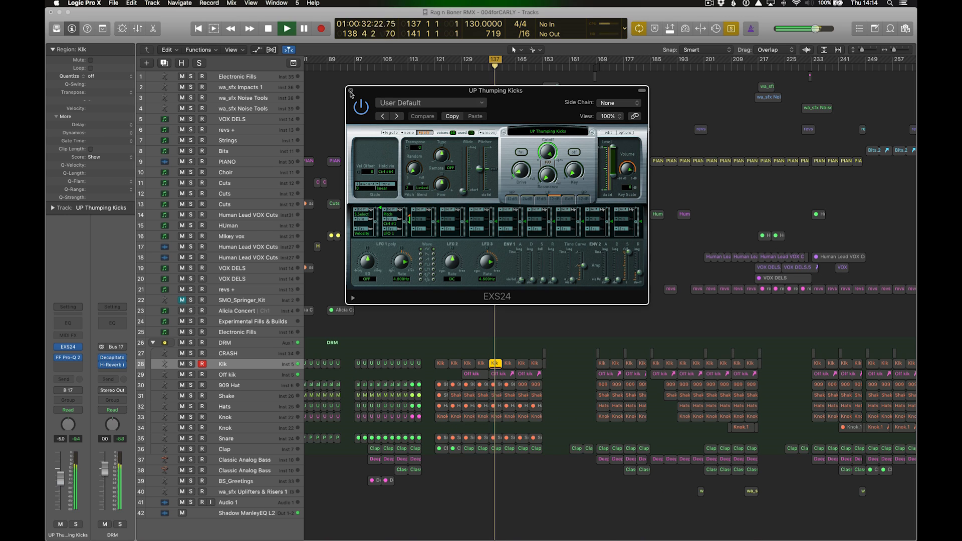
pyautogui.moveTo(555, 140); pyautogui.dragTo(607, 154)
# - Inspect the FF Pro-Q 2 equalizer on the Kik track, close it and reposition the EXS24 window
pyautogui.click(69, 361)
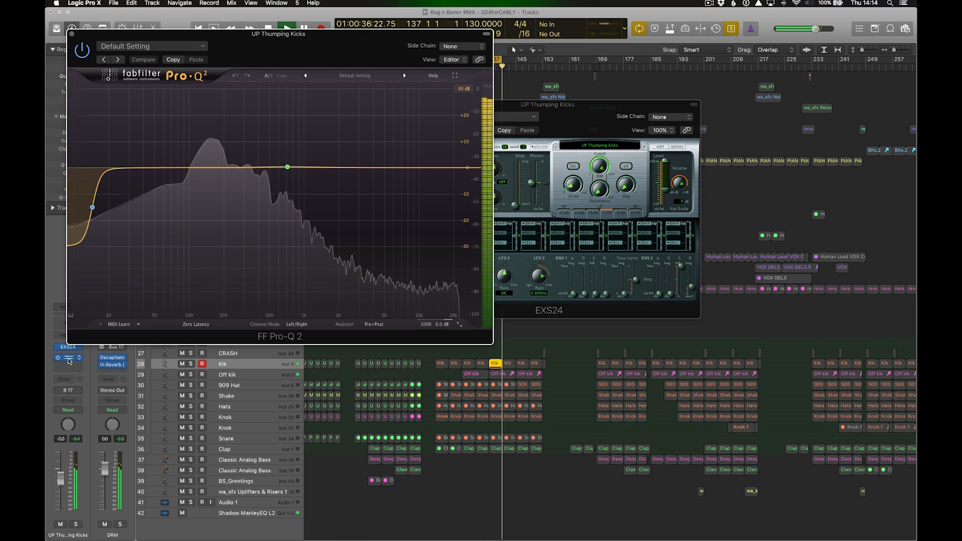
pyautogui.moveTo(243, 32); pyautogui.dragTo(354, 94)
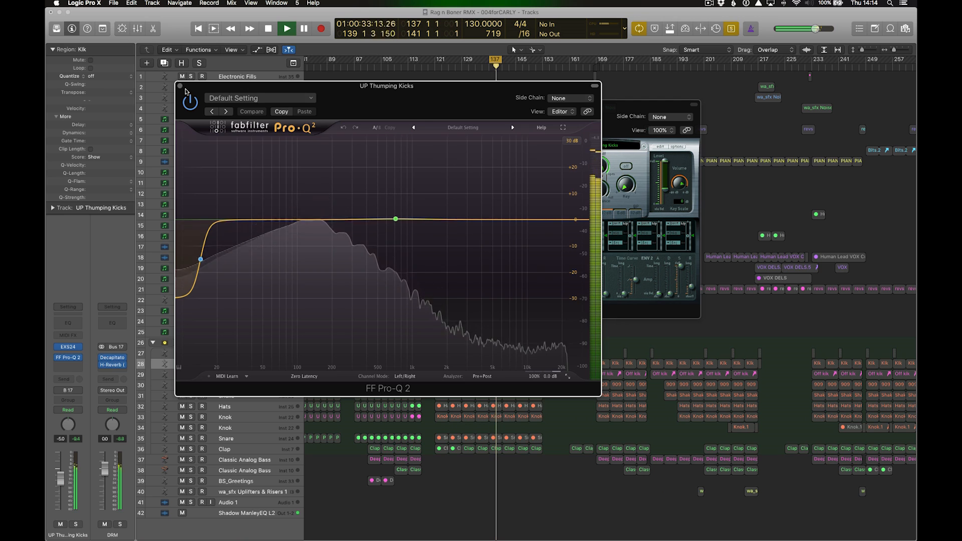
pyautogui.click(180, 87)
pyautogui.moveTo(502, 107); pyautogui.dragTo(436, 132)
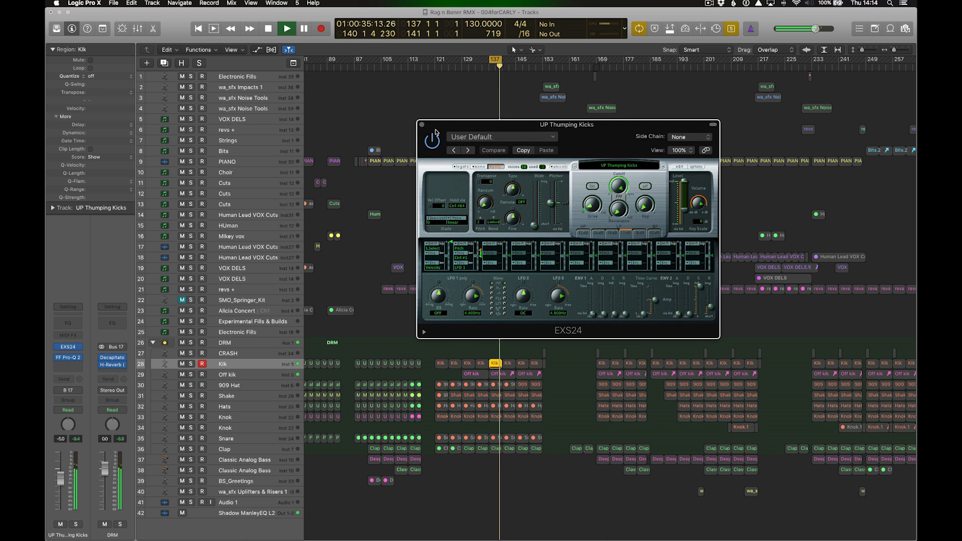
# - Audition the Off kik region at bar 137 in solo and together with the rest of the arrangement
pyautogui.click(499, 376)
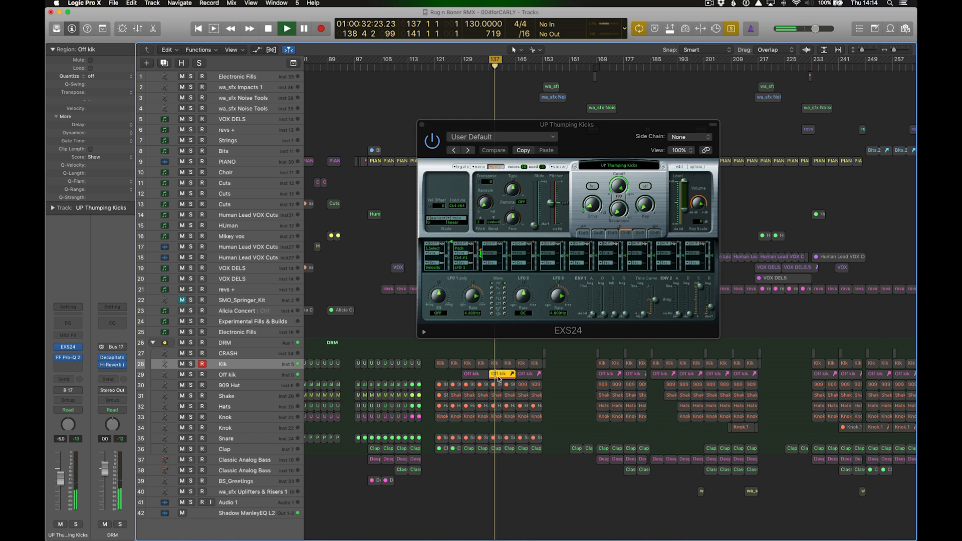
pyautogui.press('space')
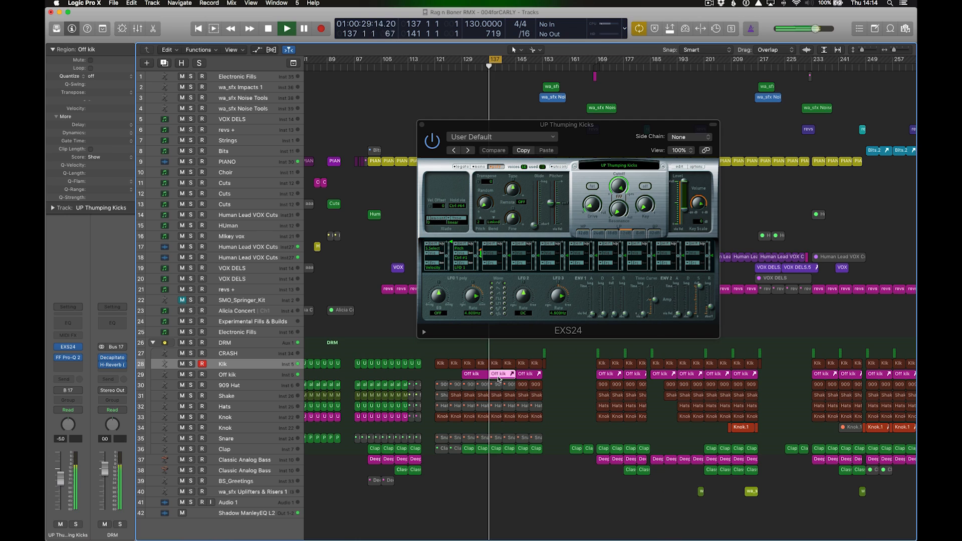
pyautogui.press('space')
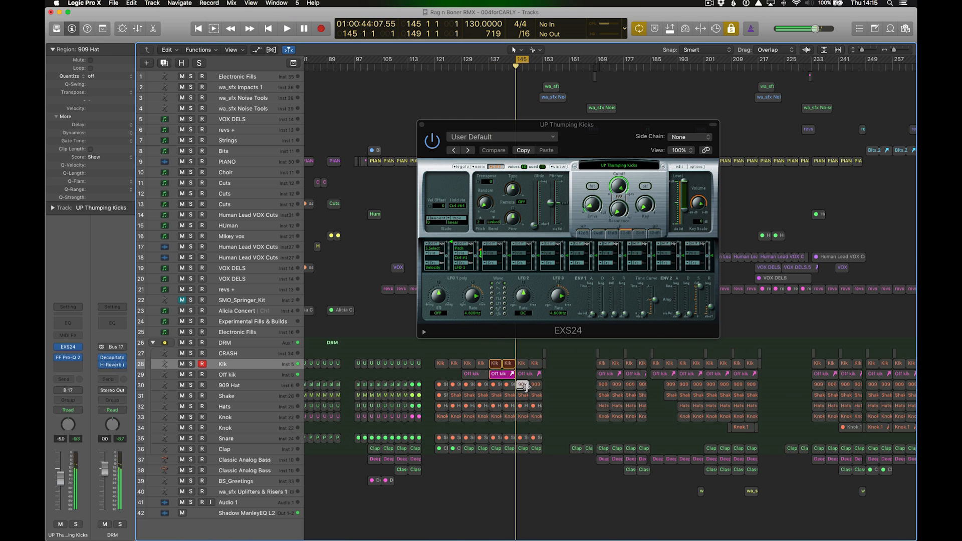
# - Audition the soloed 909 Hat region at bar 145 and inspect the EXS24 sampler on its track, closing its window
pyautogui.hscroll(-10, 525, 387)
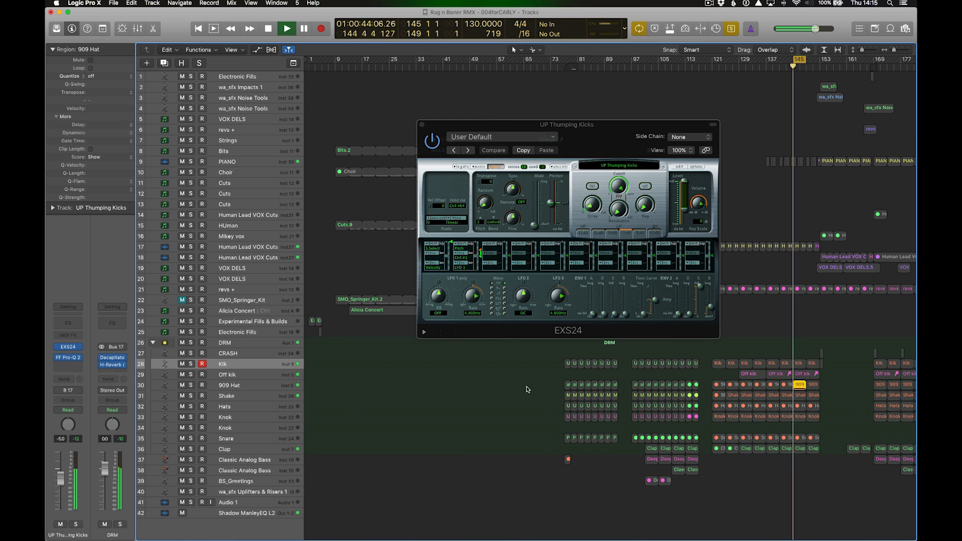
pyautogui.click(236, 384)
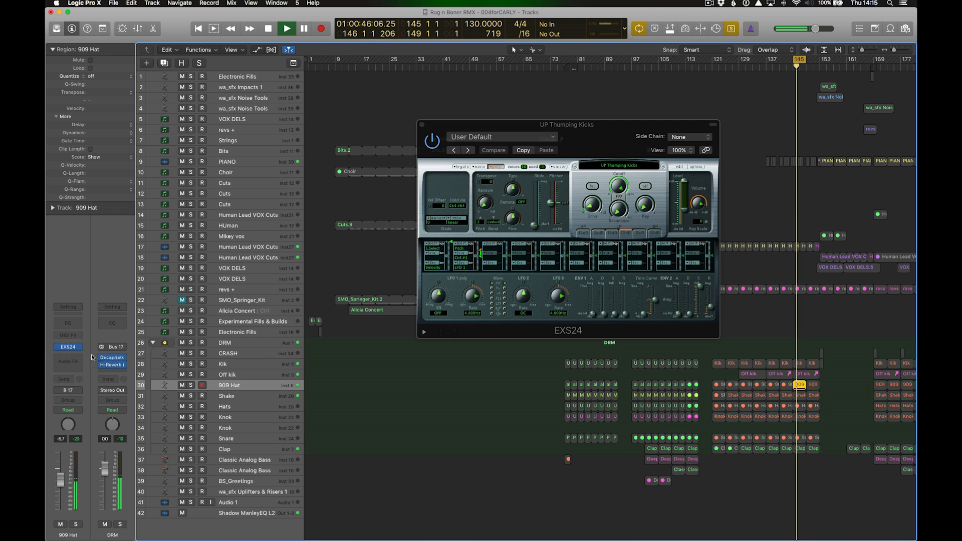
pyautogui.click(69, 348)
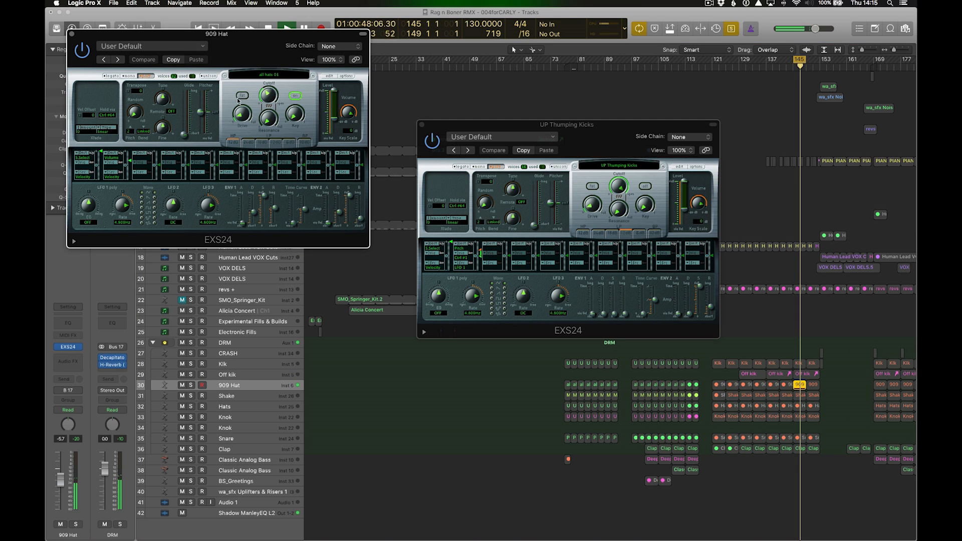
pyautogui.click(72, 34)
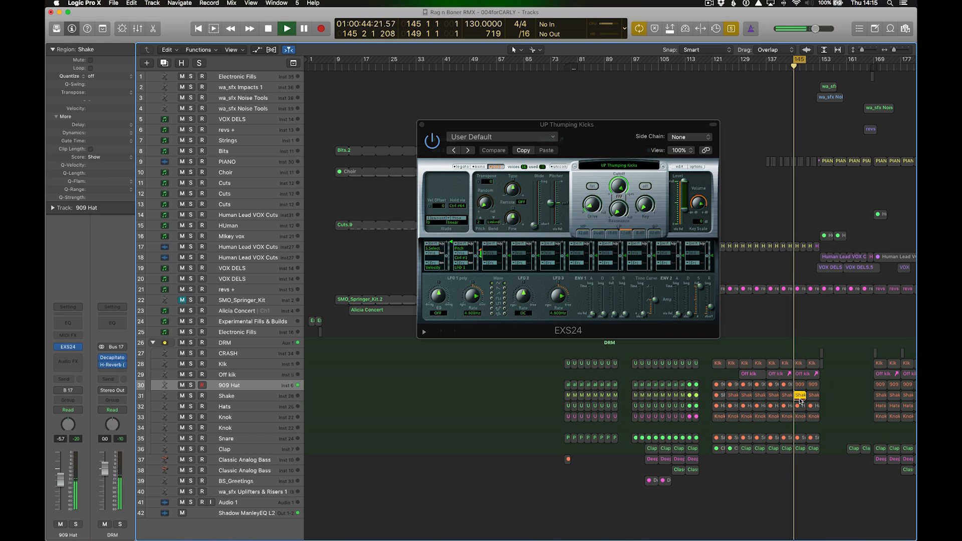
# - Inspect the EXS24 sampler on the Shake track and close its window
pyautogui.click(256, 398)
pyautogui.click(68, 347)
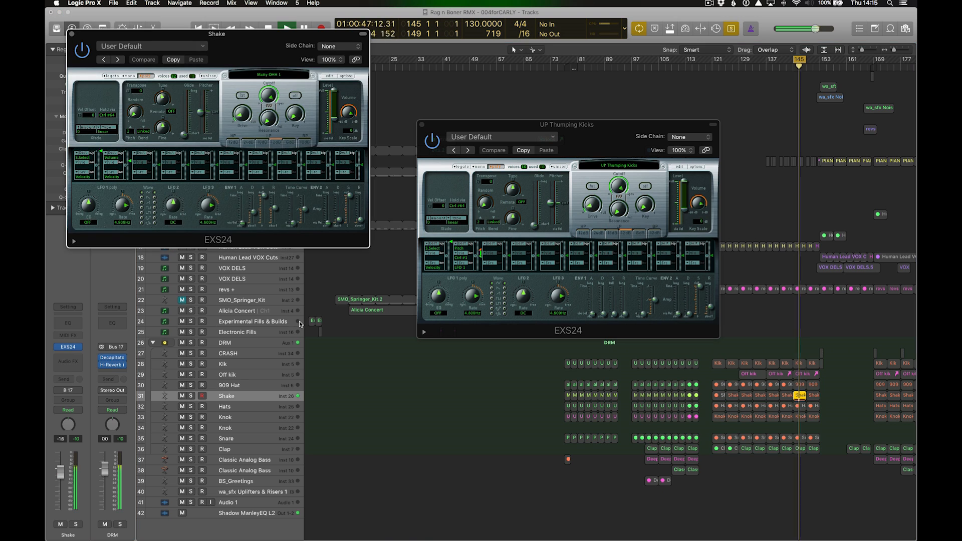
pyautogui.click(71, 34)
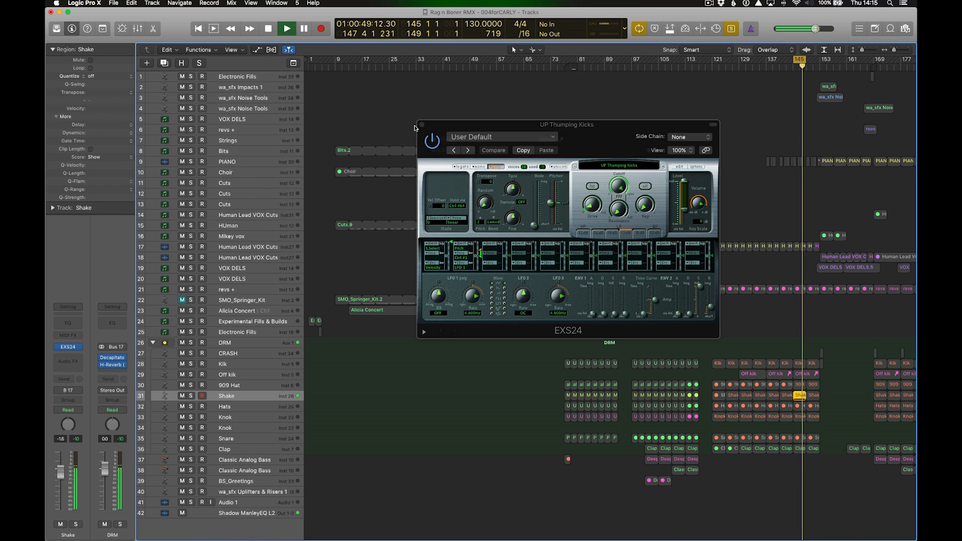
# - Link the EXS24 window to the track selection, audition the Knok region at bar 145 and inspect the Knok track's sampler
pyautogui.click(705, 151)
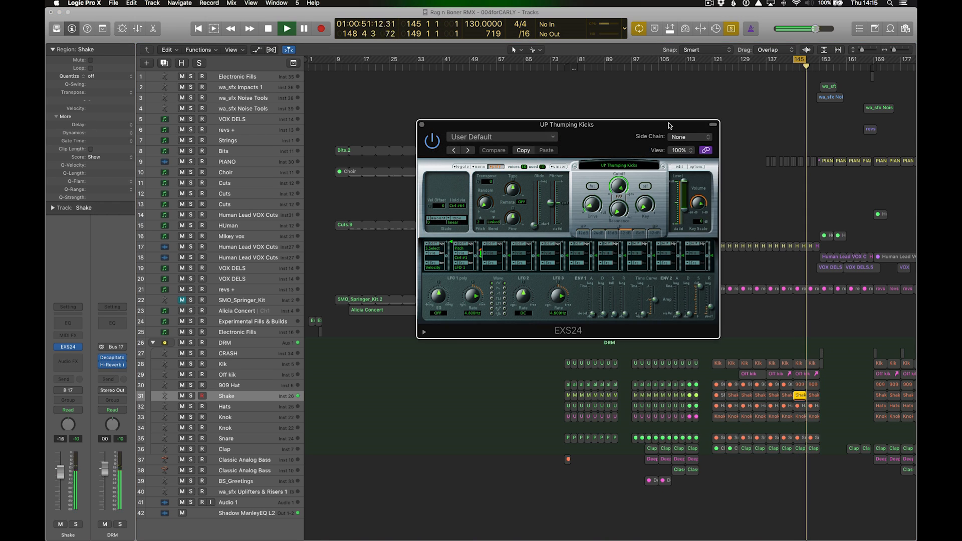
pyautogui.click(801, 417)
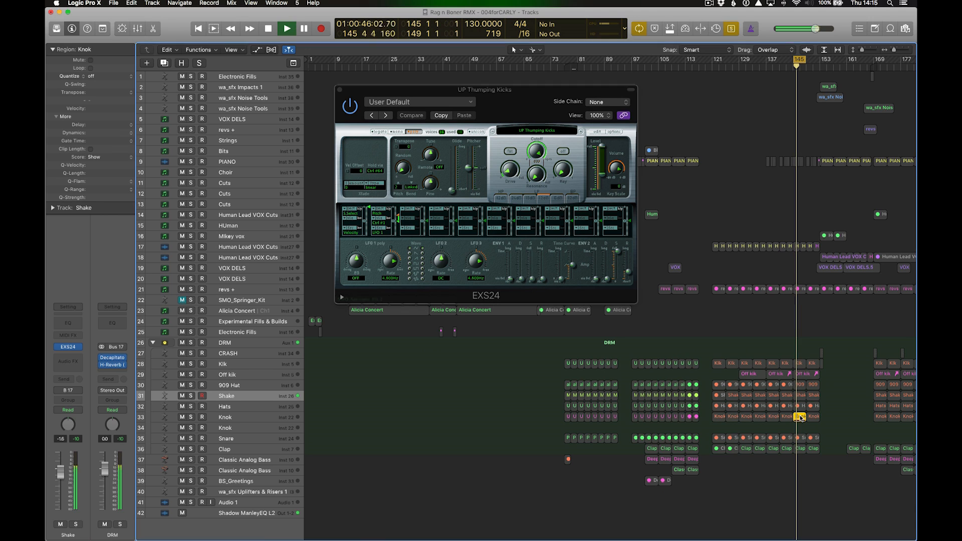
pyautogui.click(232, 420)
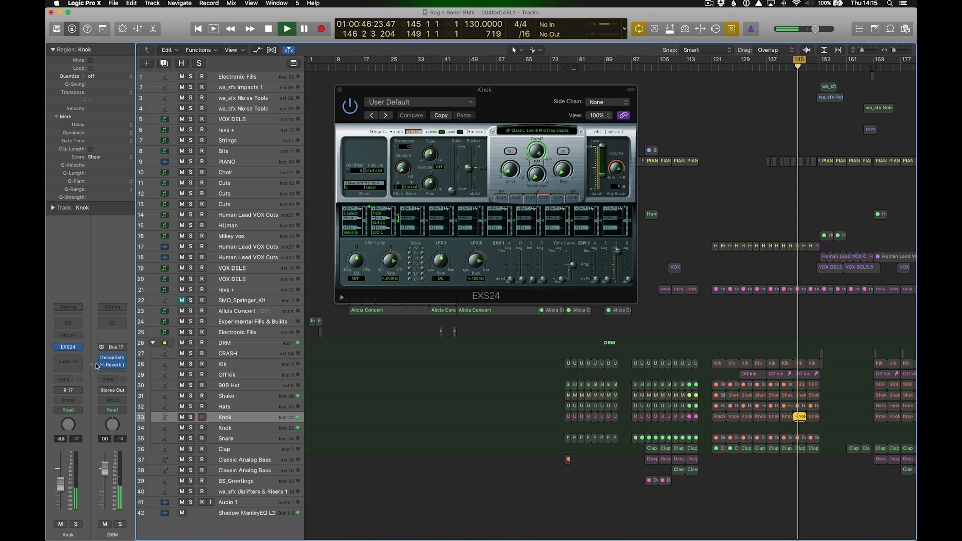
pyautogui.click(72, 348)
pyautogui.click(72, 348)
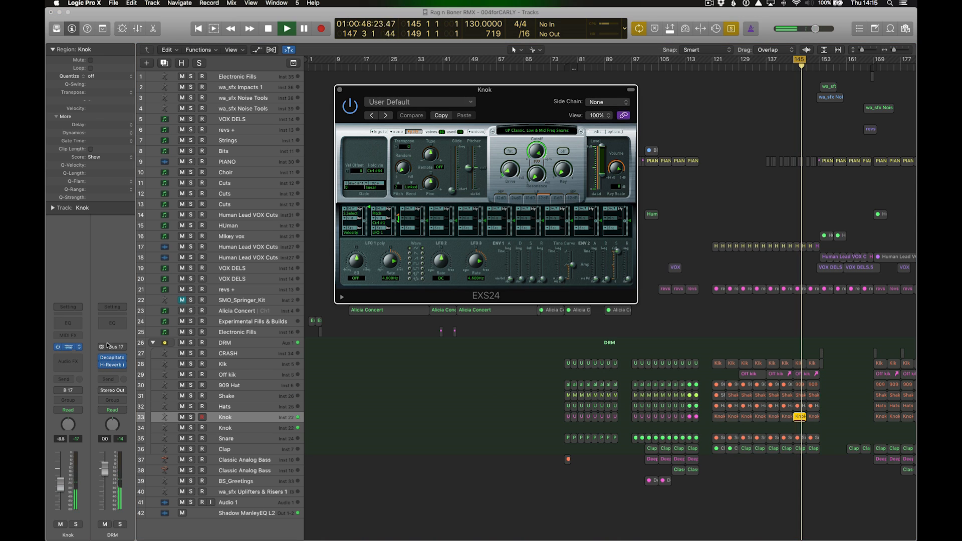
# - Audition the soloed Clap region at bar 145 and inspect the EXS24 samplers on the Snare and Clap tracks
pyautogui.click(799, 449)
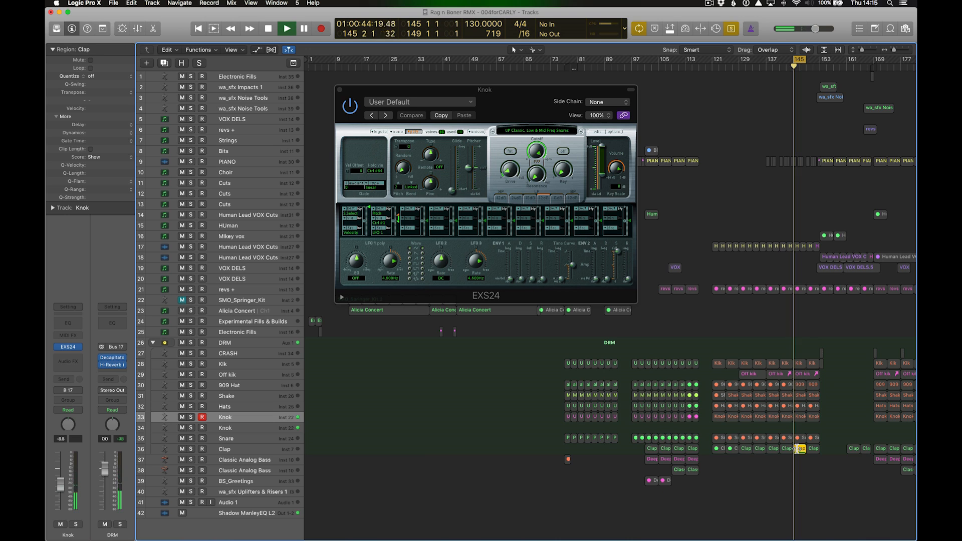
pyautogui.click(218, 437)
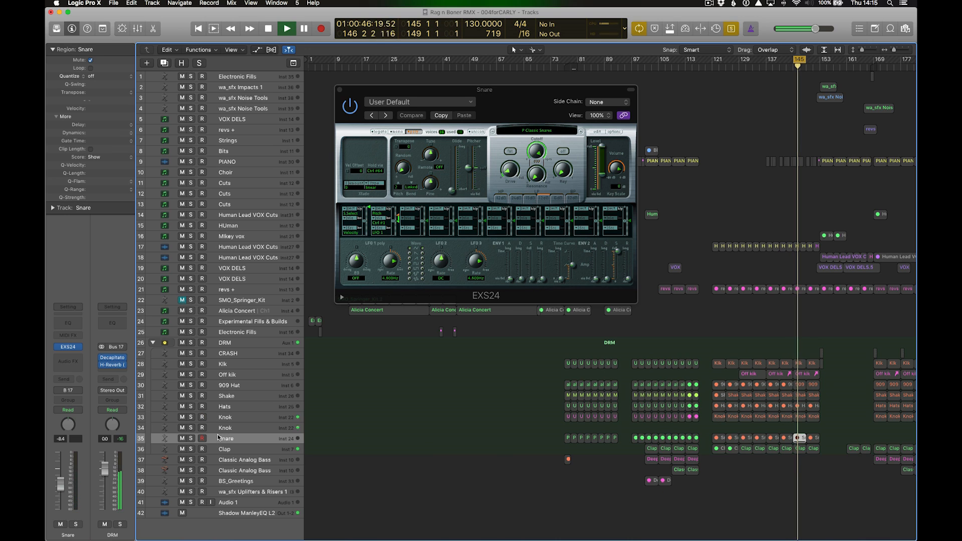
pyautogui.click(241, 450)
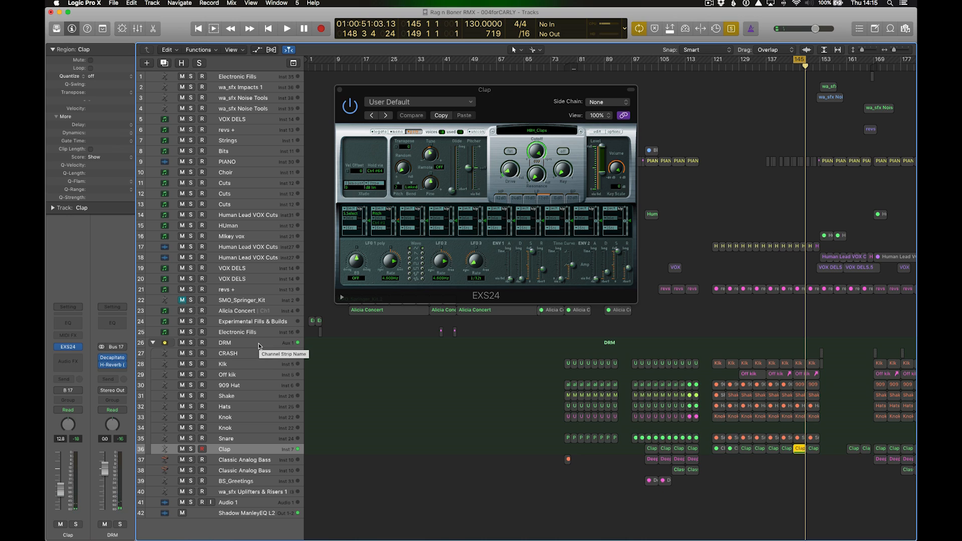
# - Select all tracks from CRASH to Clap and view the track commands without choosing any
pyautogui.click(248, 355)
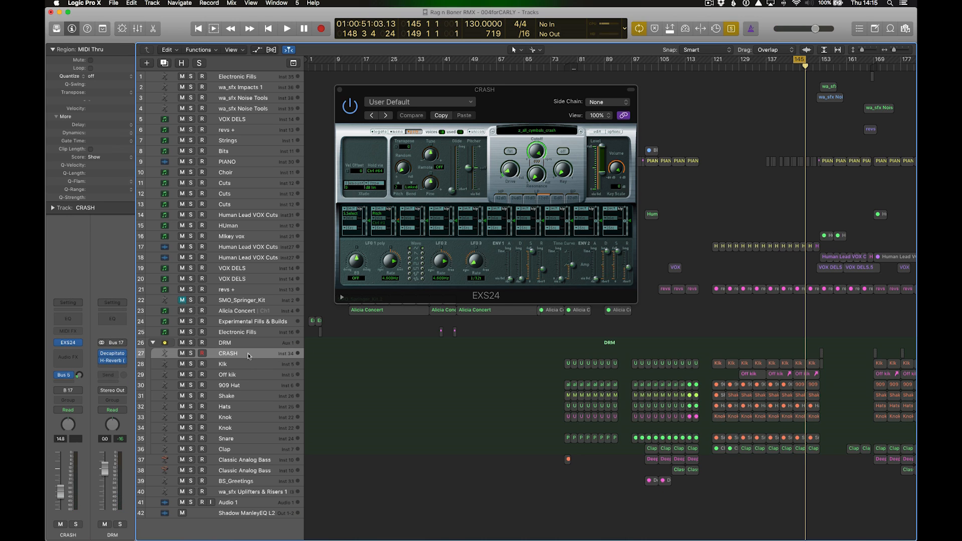
pyautogui.keyDown('shift'); pyautogui.click(242, 451); pyautogui.keyUp('shift')
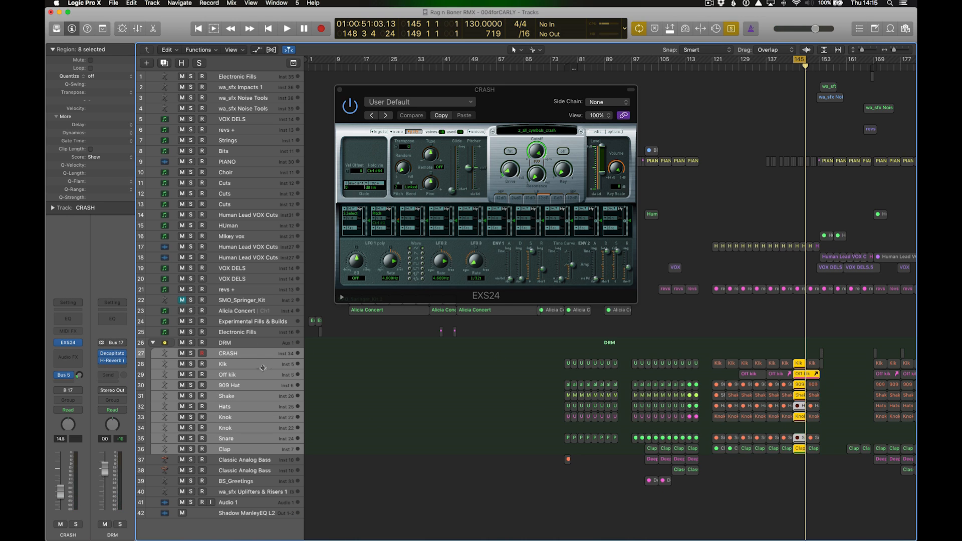
pyautogui.rightClick(252, 354)
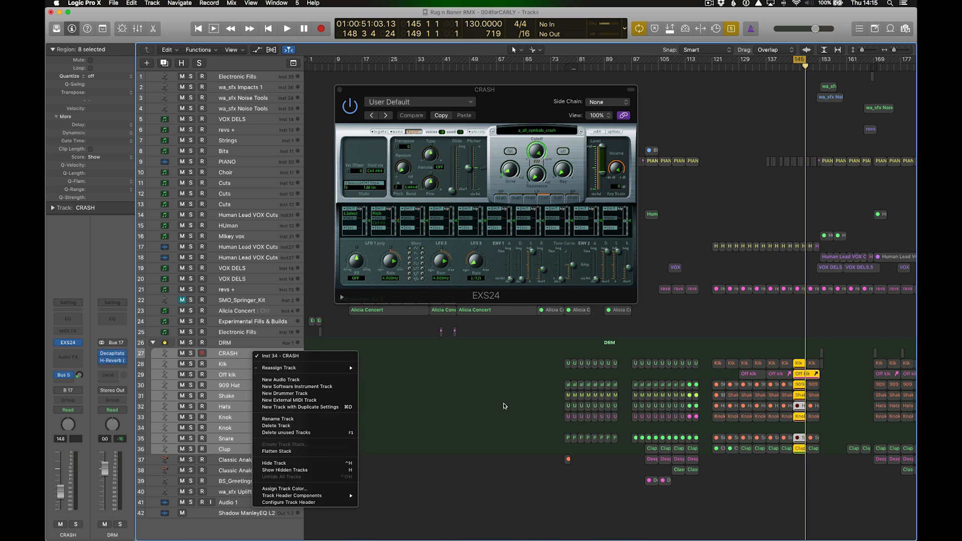
pyautogui.click(517, 332)
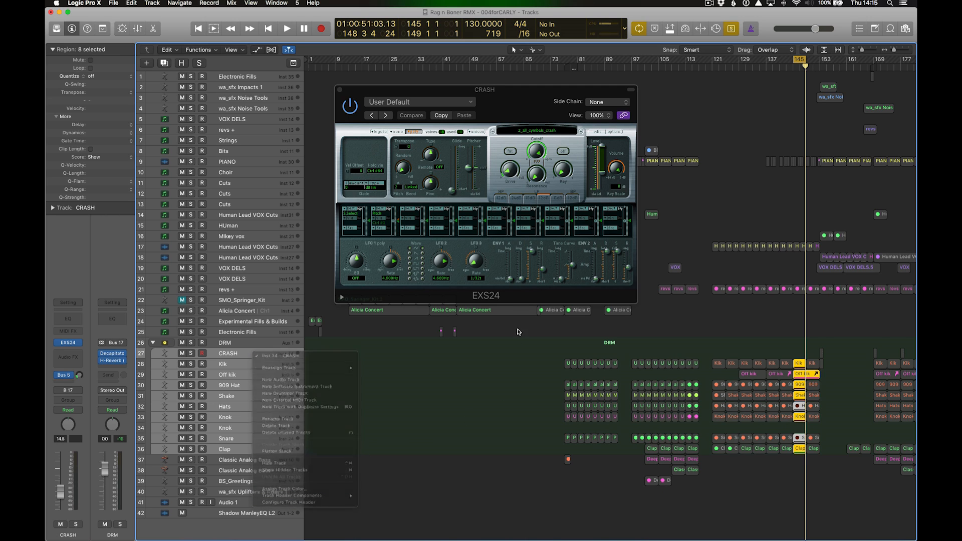
# - Select the DRM track stack and play the section at bar 145 with the stack soloed
pyautogui.click(245, 344)
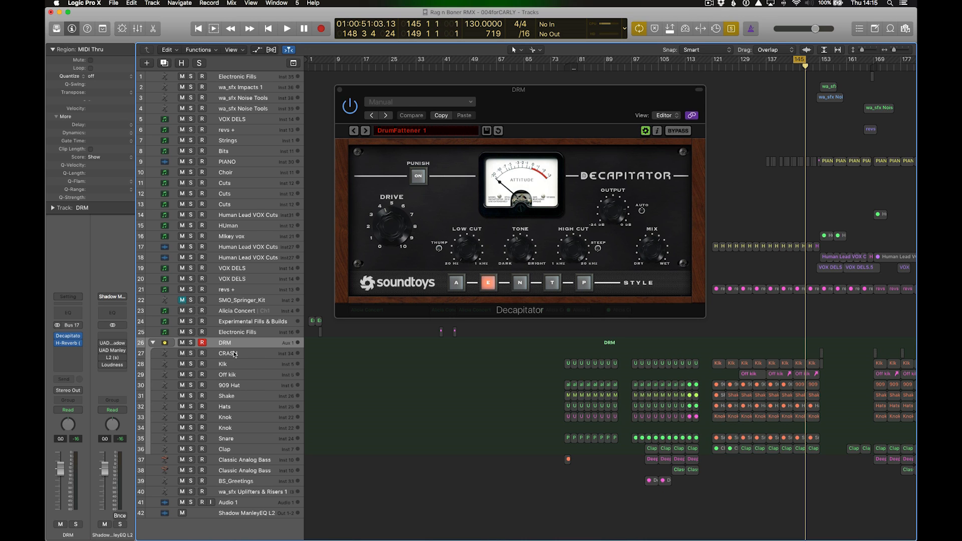
pyautogui.click(234, 355)
pyautogui.click(236, 345)
pyautogui.press('space')
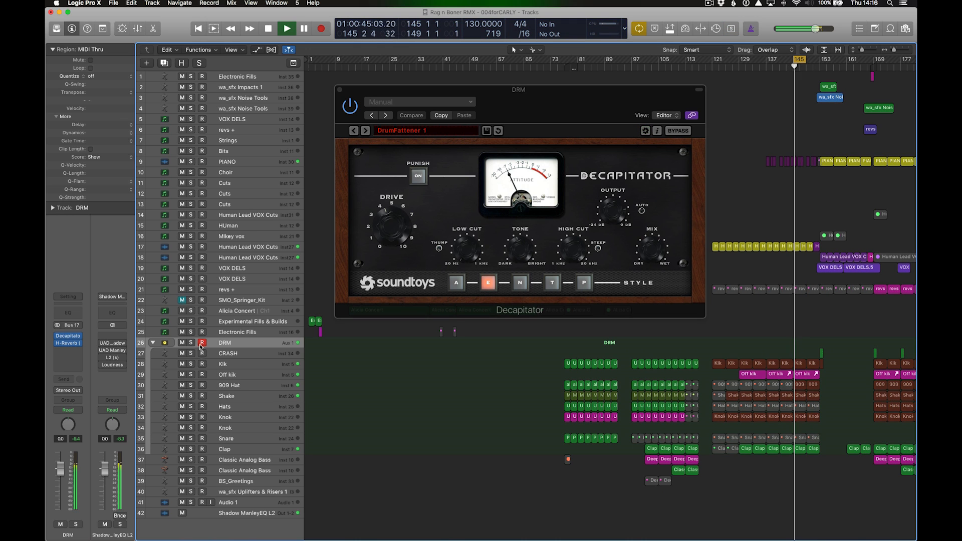
pyautogui.click(191, 343)
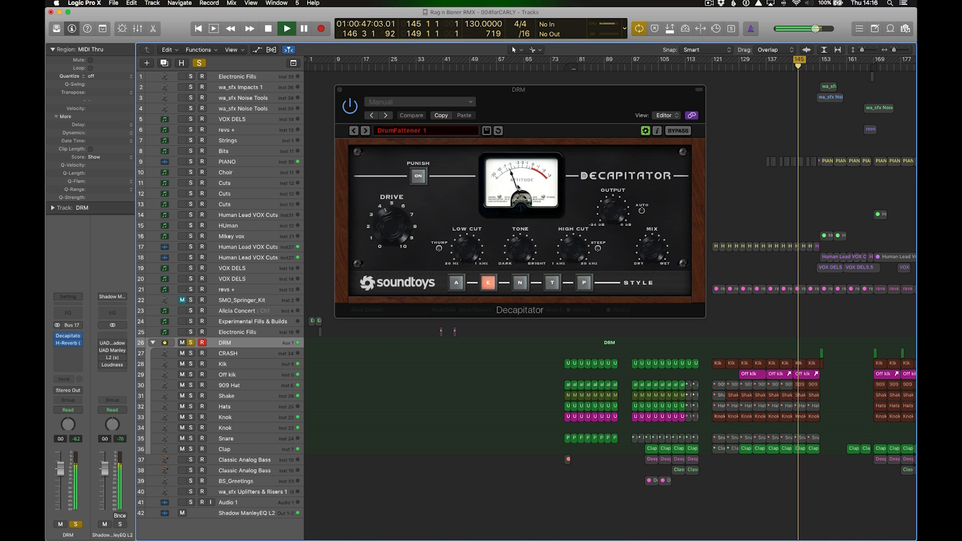
# - Examine the Decapitator and H-Reverb plug-ins on the DRM stack during playback and close the plug-in window
pyautogui.click(355, 113)
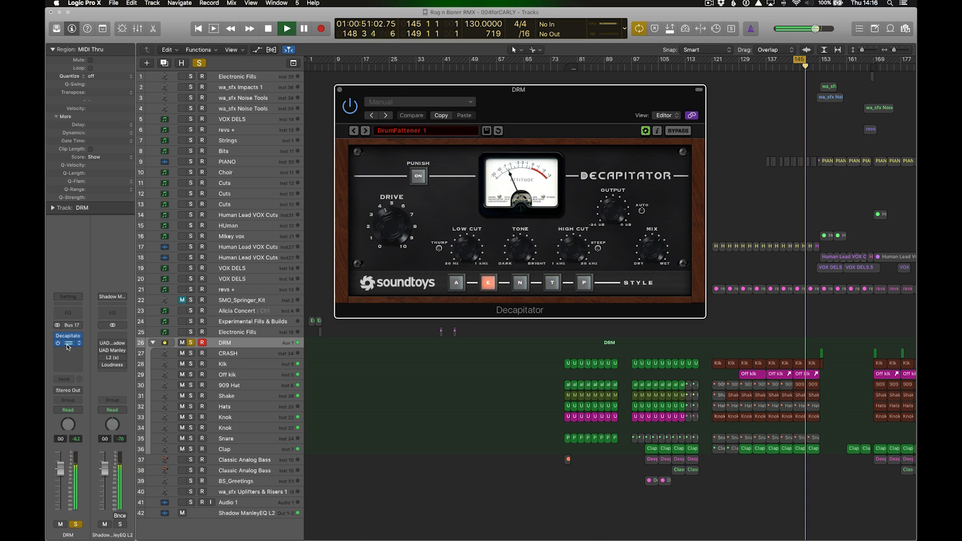
pyautogui.click(69, 346)
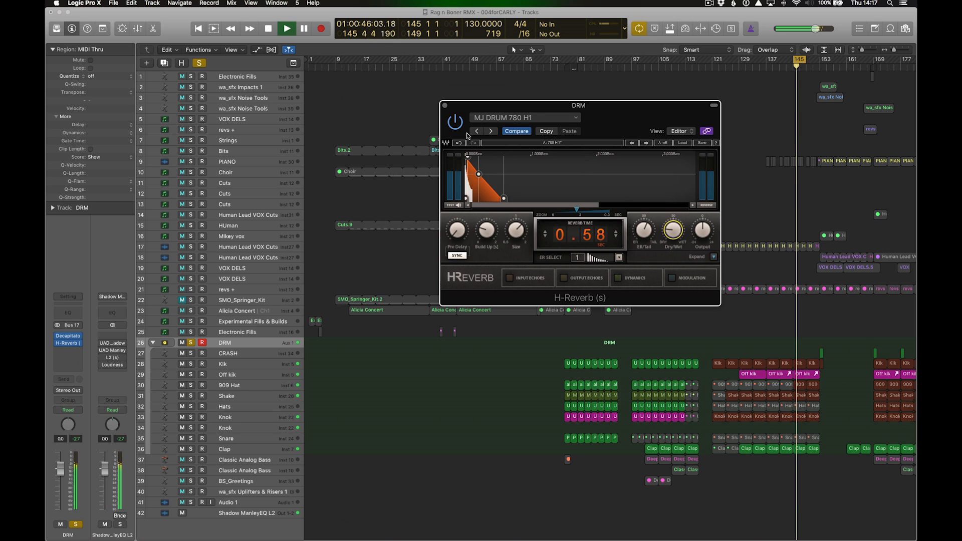
pyautogui.click(444, 106)
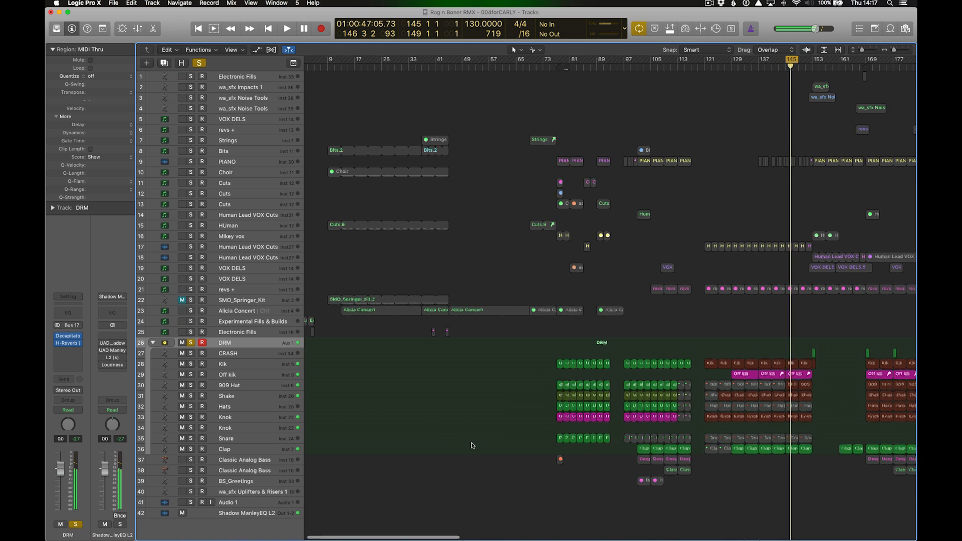
# - Audition the Hats regions at bars 169 and 121 in solo and examine their notes in the Event List and Piano Roll
pyautogui.hscroll(10, 551, 477)
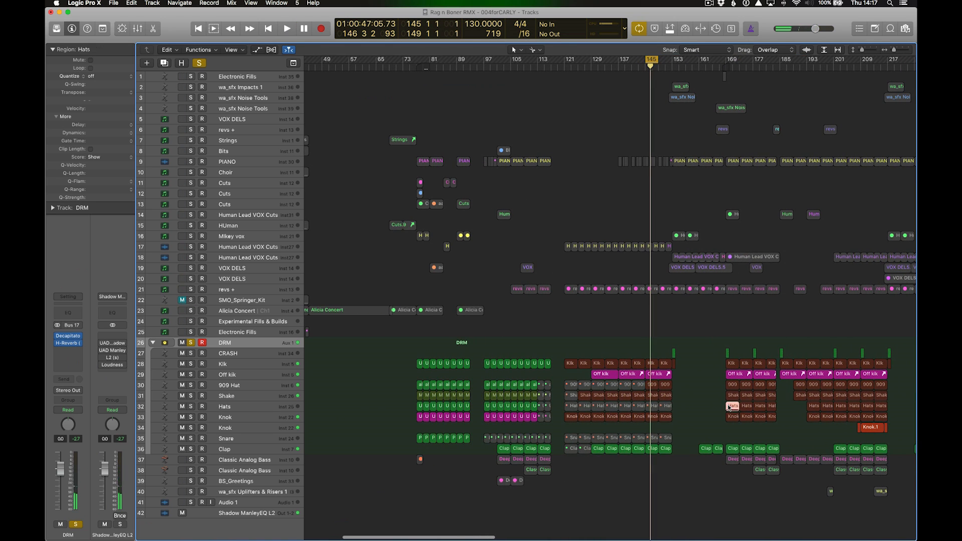
pyautogui.press('space')
pyautogui.hotkey('ctrl', 's')
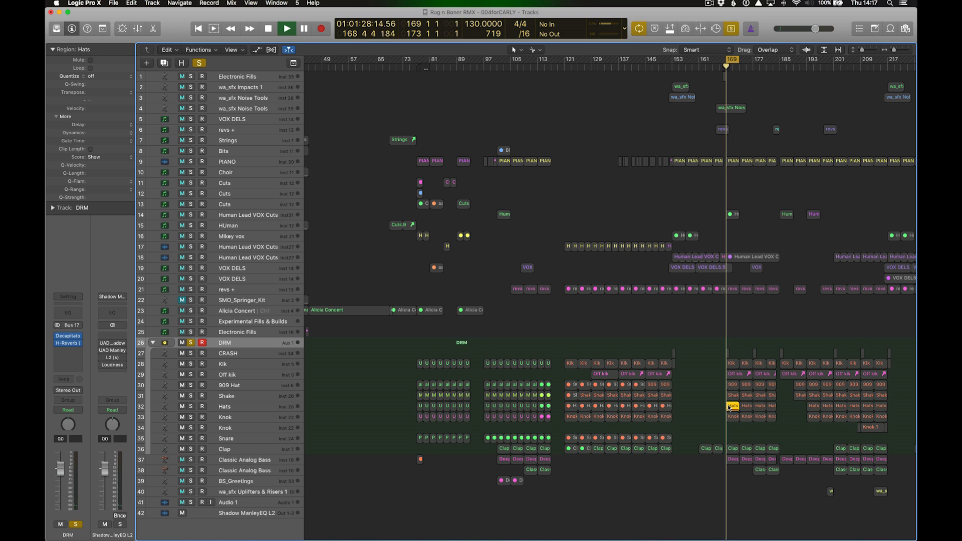
pyautogui.press('4')
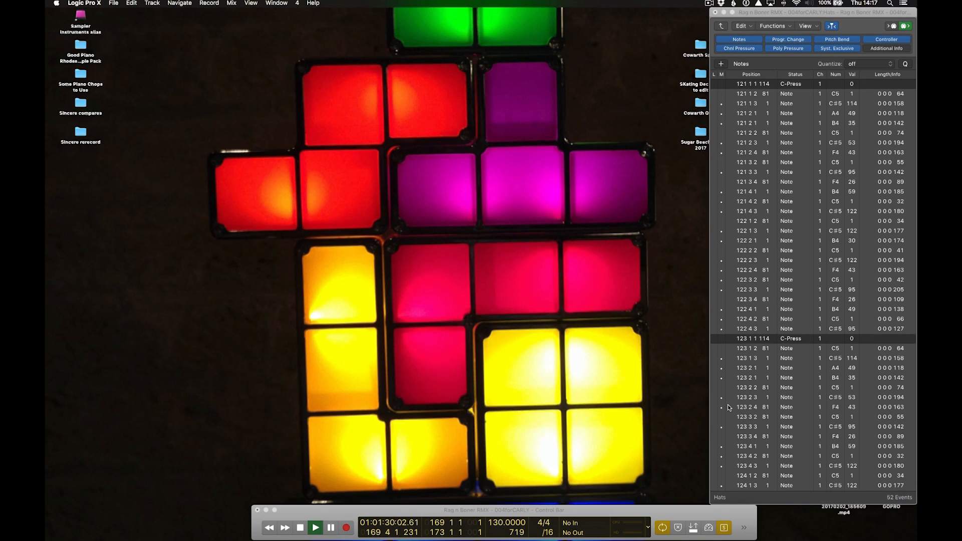
pyautogui.click(216, 25)
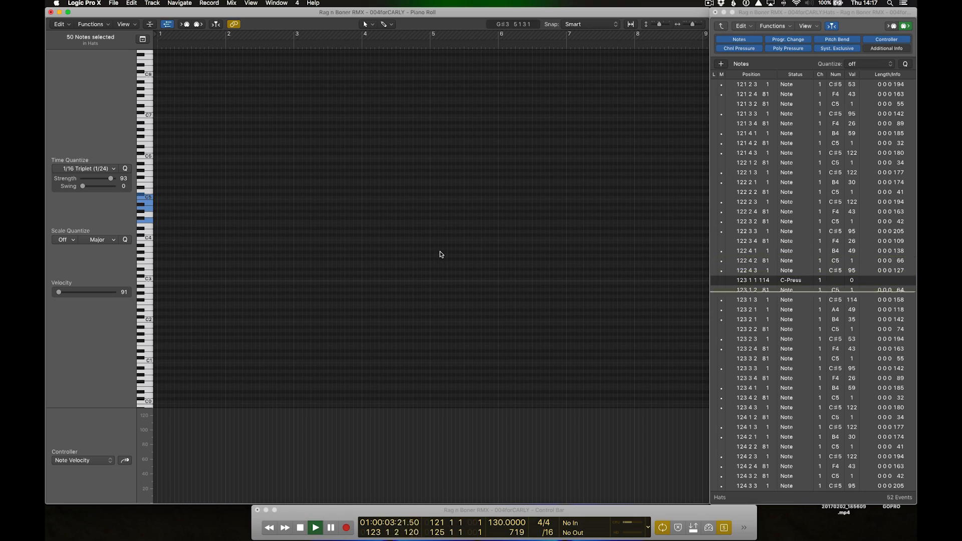
pyautogui.press('5')
pyautogui.press('4')
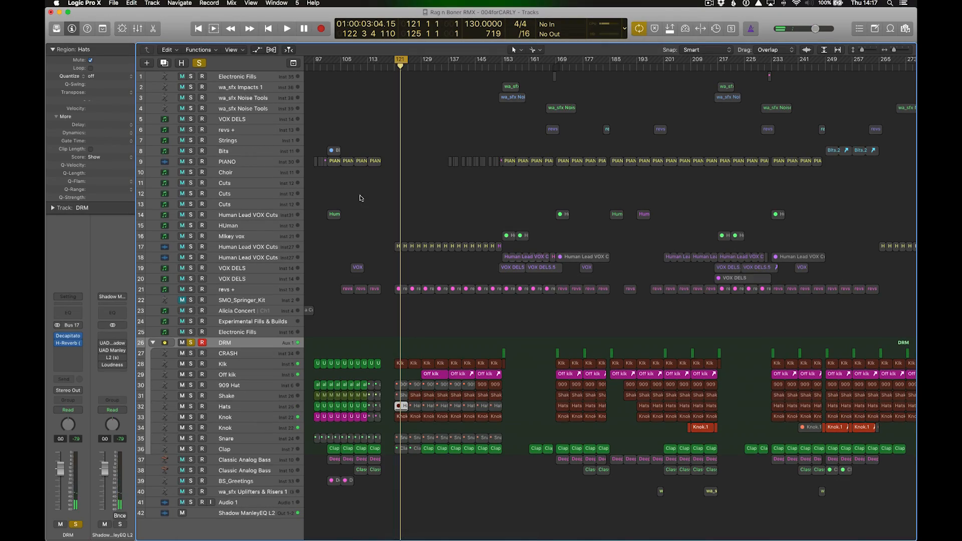
# - Unsolo the DRM stack and play the full arrangement from around bar 133
pyautogui.click(190, 342)
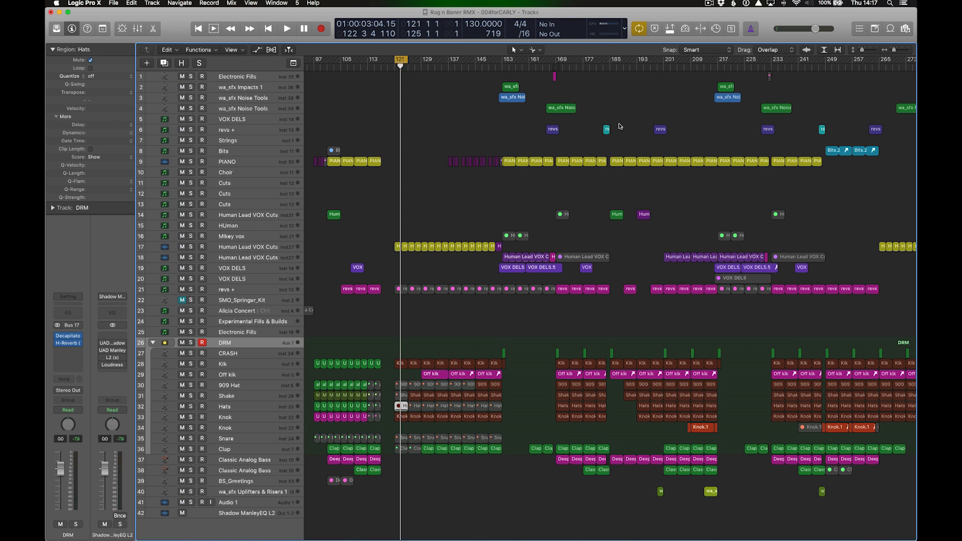
pyautogui.click(439, 67)
pyautogui.press('space')
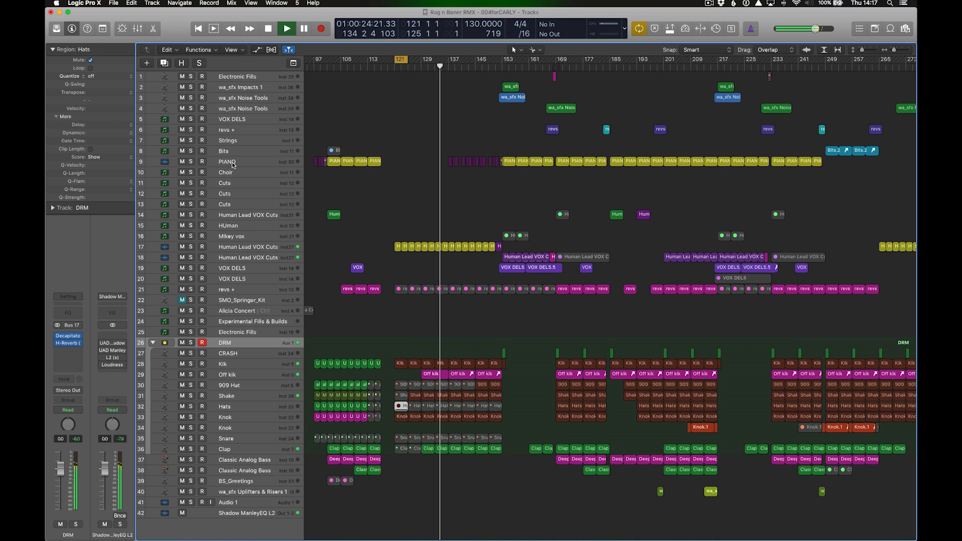
# - Select the PIANO track, enlarge it and examine its regions on either side of bar 121 during playback
pyautogui.click(232, 164)
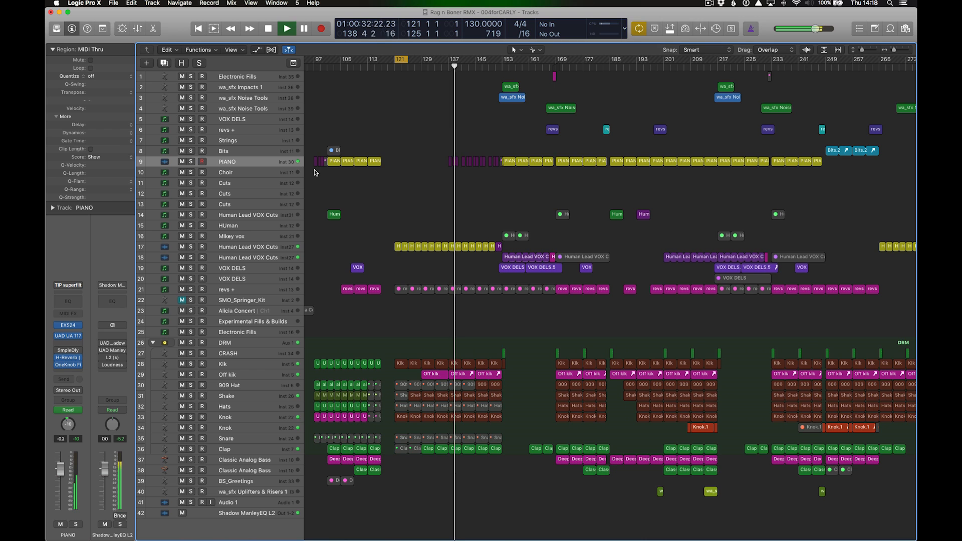
pyautogui.hotkey('ctrl', 'z')
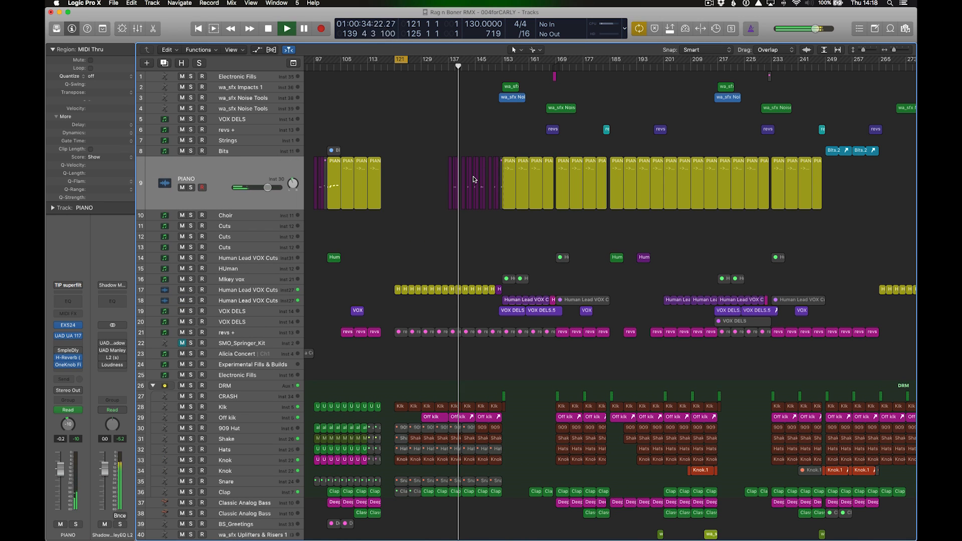
pyautogui.press('super+Right')
pyautogui.press('super+Right')
pyautogui.press('super+Right')
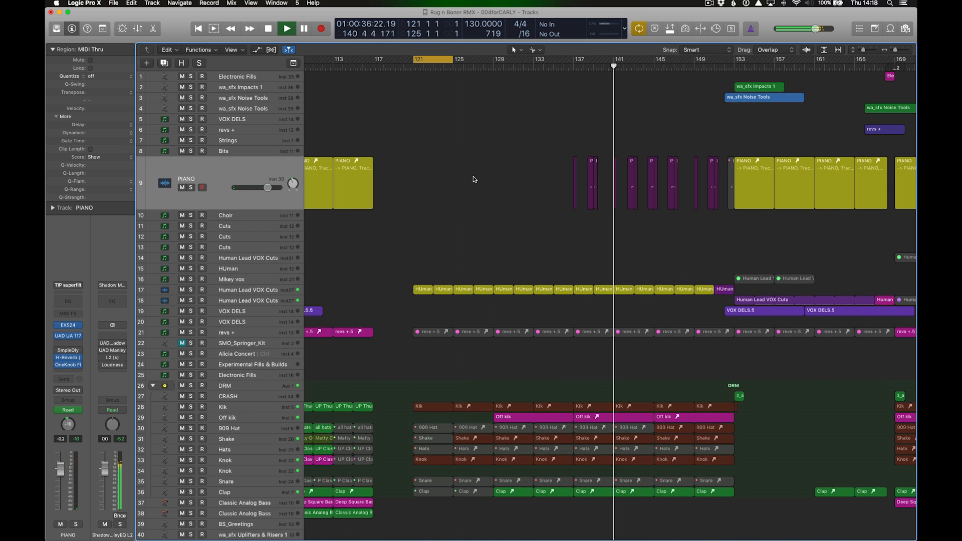
pyautogui.press('super+Right')
pyautogui.press('super+Up')
pyautogui.press('super+Left')
pyautogui.press('super+Left')
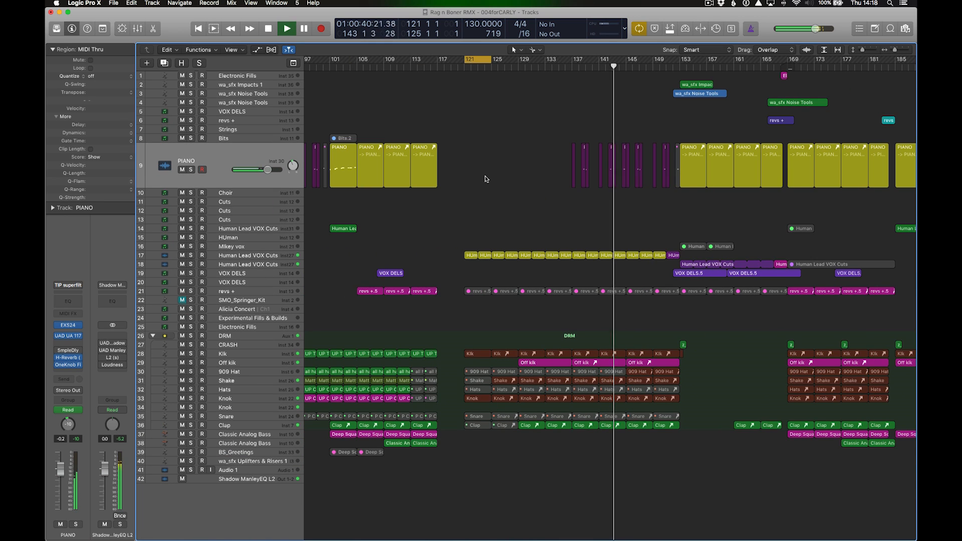
pyautogui.press('super+Left')
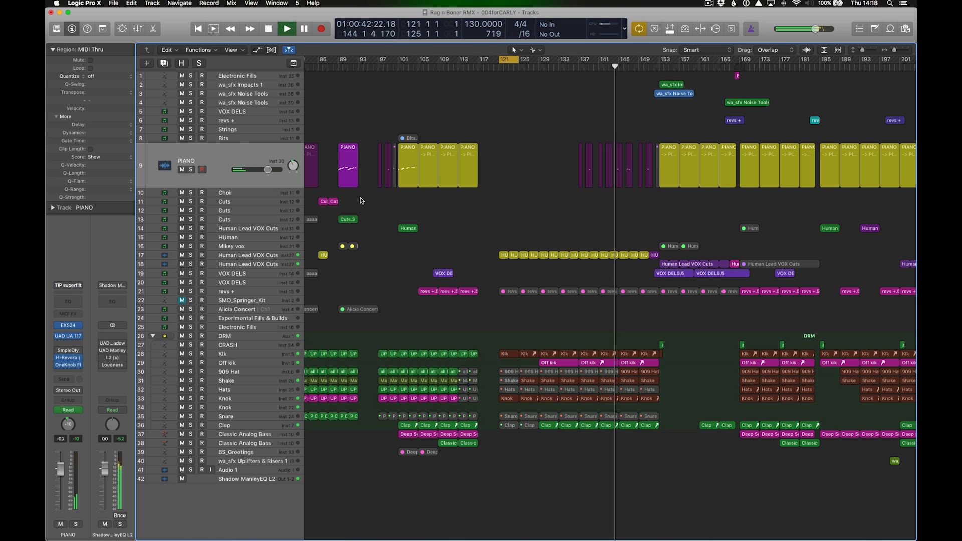
# - Show the track automation, examine the OneKnob Filter and its automation curve on the PIANO track, and close the plug-in window
pyautogui.press('a')
pyautogui.click(68, 365)
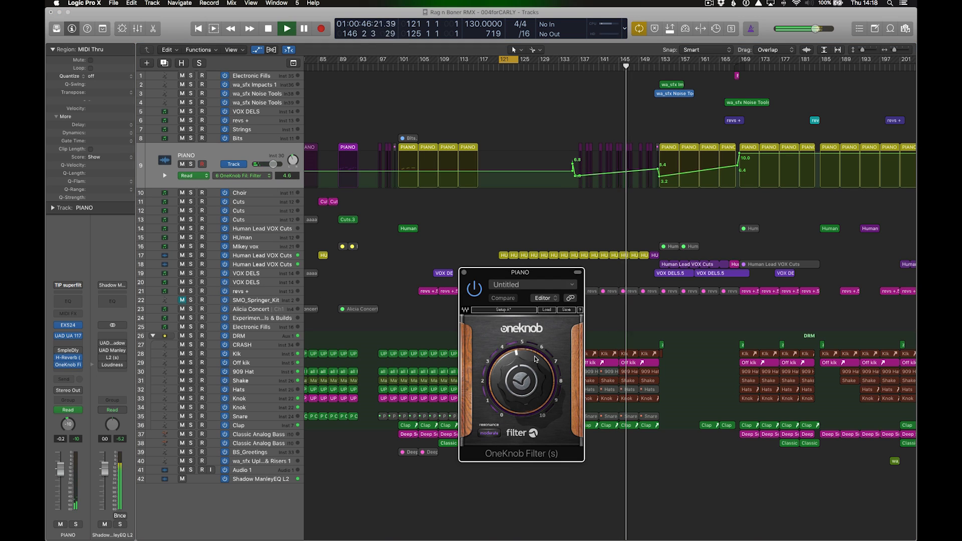
pyautogui.moveTo(556, 272); pyautogui.dragTo(687, 270)
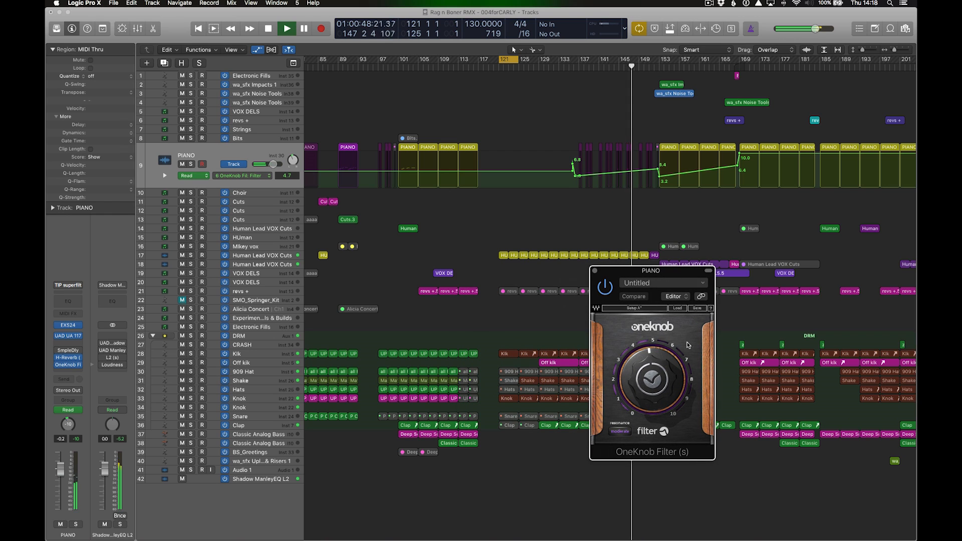
pyautogui.click(595, 271)
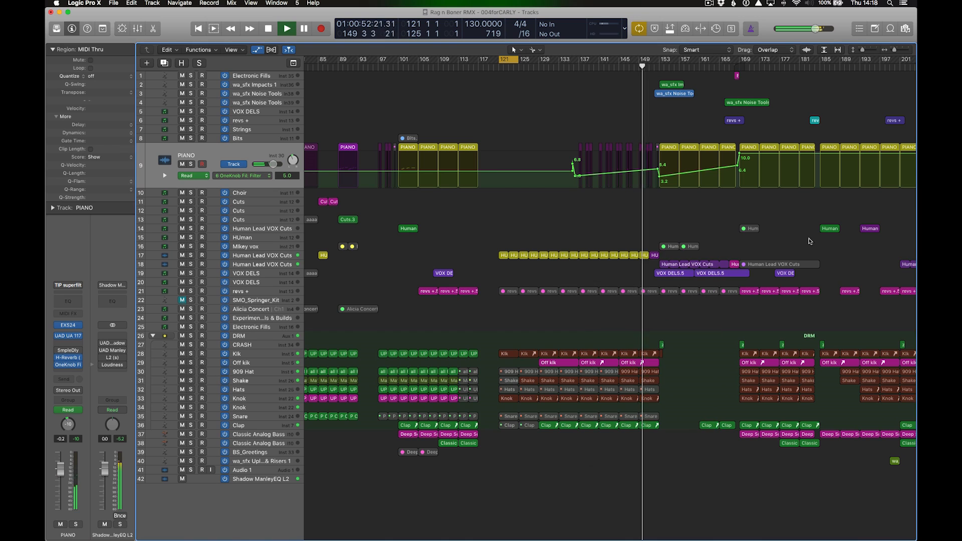
# - Hide the automation, return the PIANO track to its normal height and select the VOX DELS track in row 19
pyautogui.press('a')
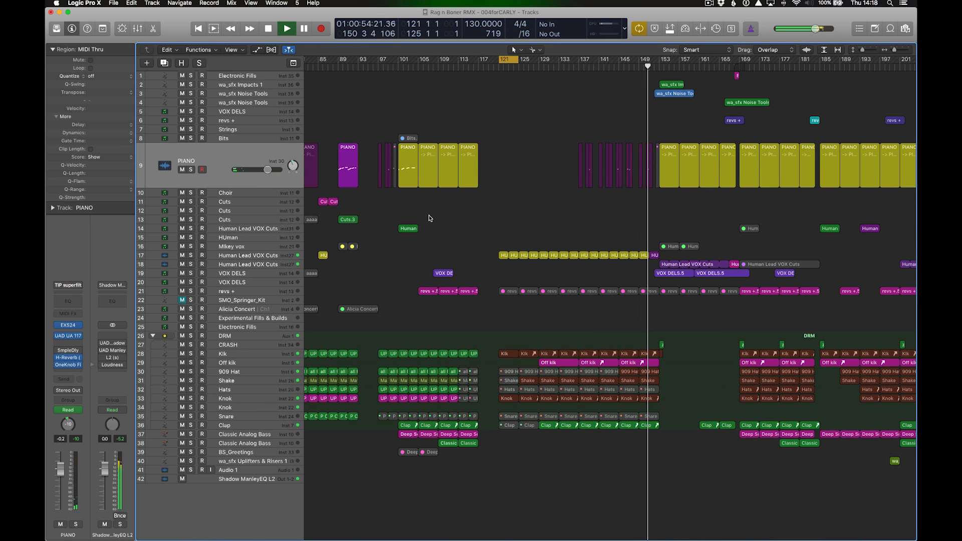
pyautogui.hotkey('ctrl', 'z')
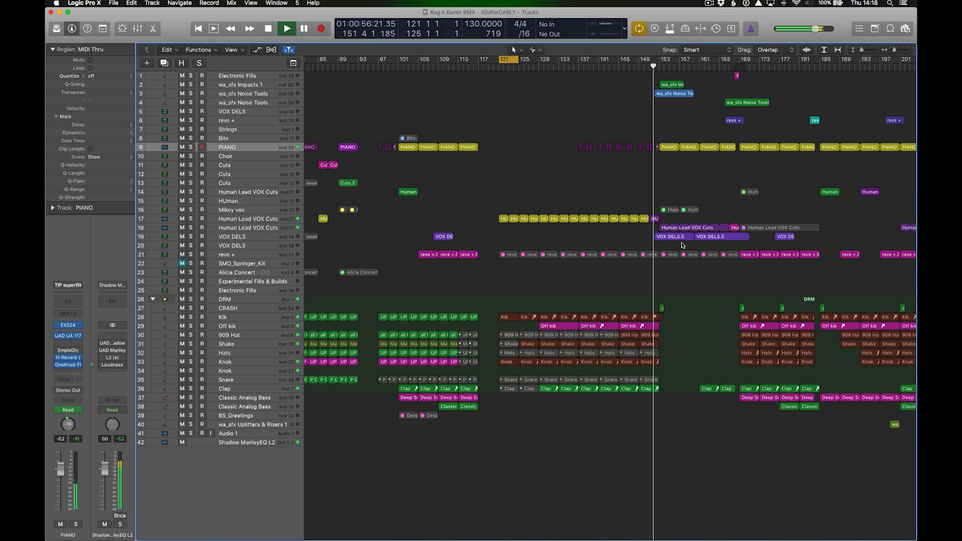
pyautogui.click(257, 240)
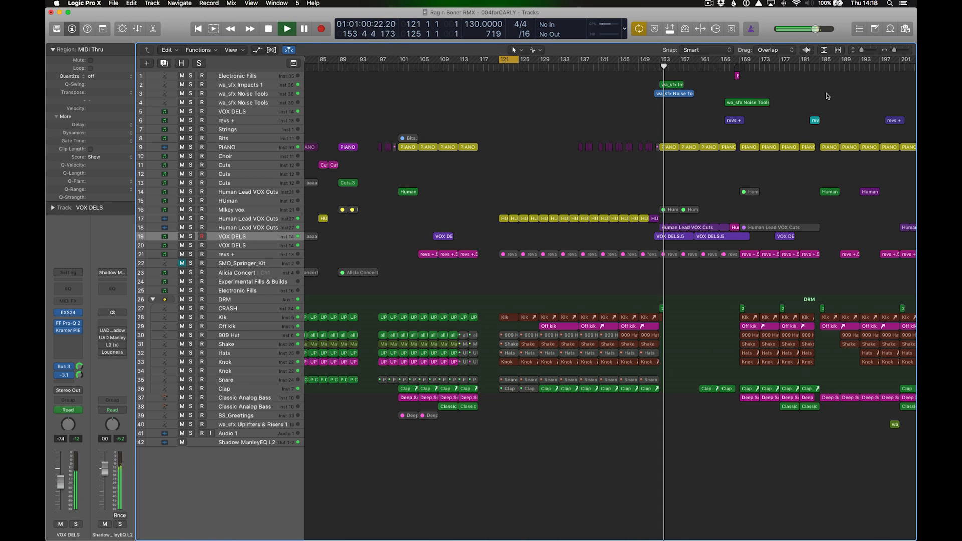
# - Loop and solo the impact and noise regions around bar 153 and examine the FF Pro-Q 2 on the wa_sfx Impacts 1 track
pyautogui.moveTo(709, 80); pyautogui.dragTo(671, 62)
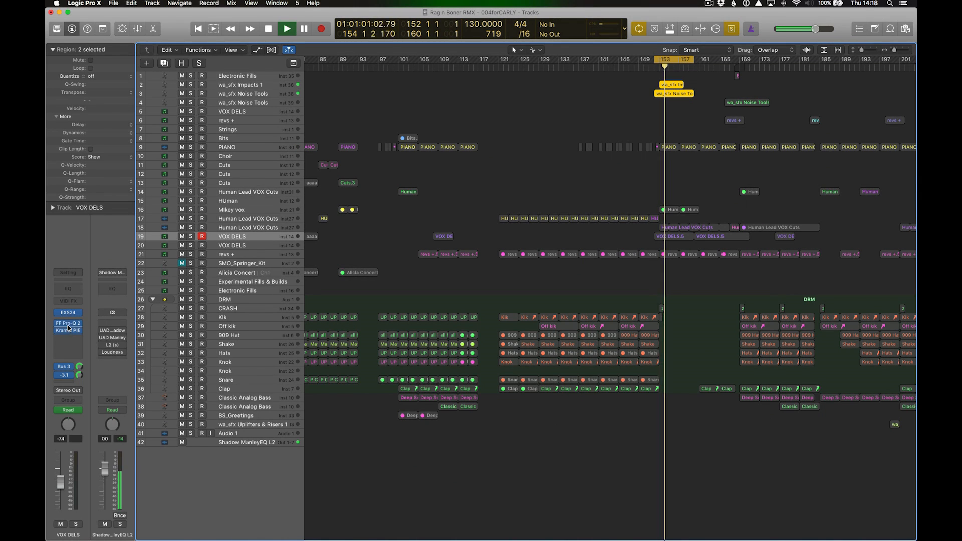
pyautogui.click(256, 87)
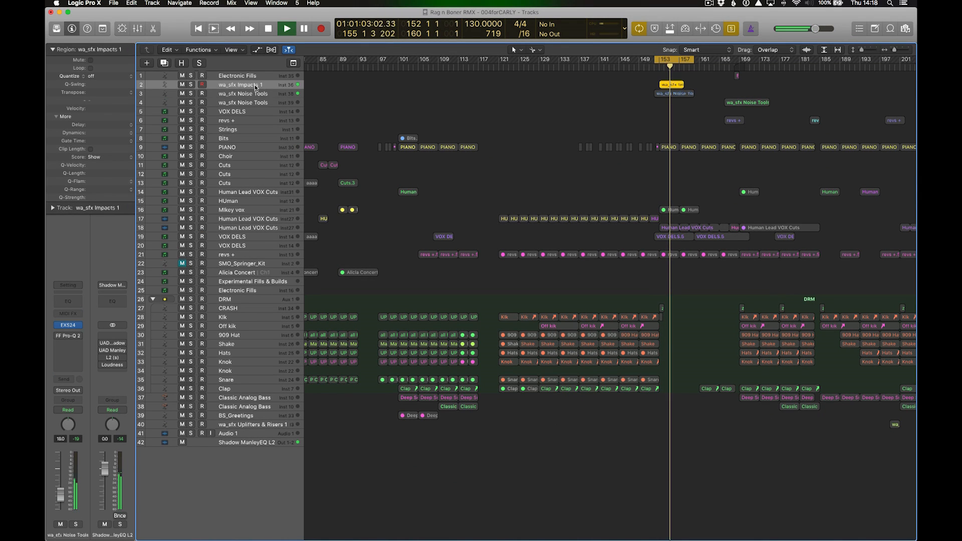
pyautogui.click(255, 95)
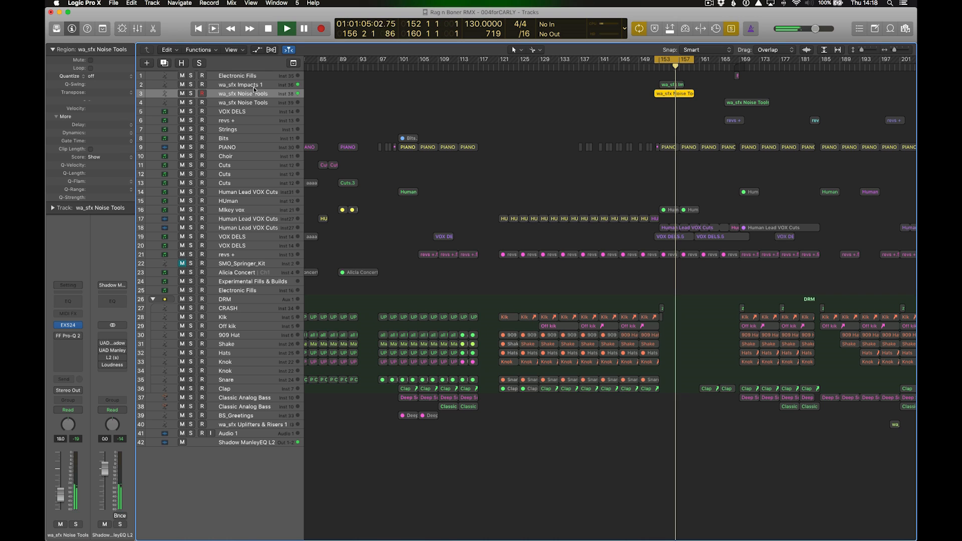
pyautogui.click(254, 87)
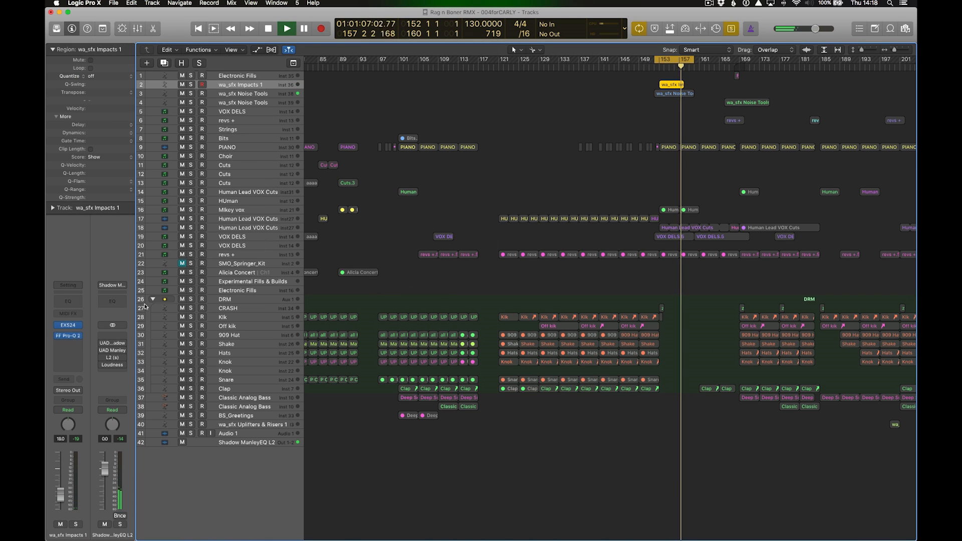
pyautogui.click(71, 338)
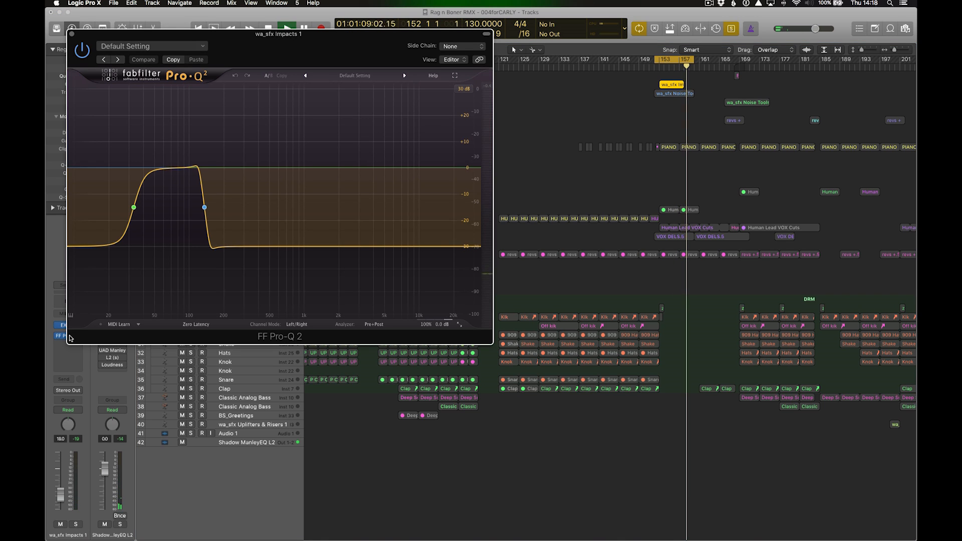
pyautogui.click(71, 34)
# - Audition the wa_sfx Impacts 1 region on its own, select the noise region below it and turn solo off
pyautogui.click(675, 84)
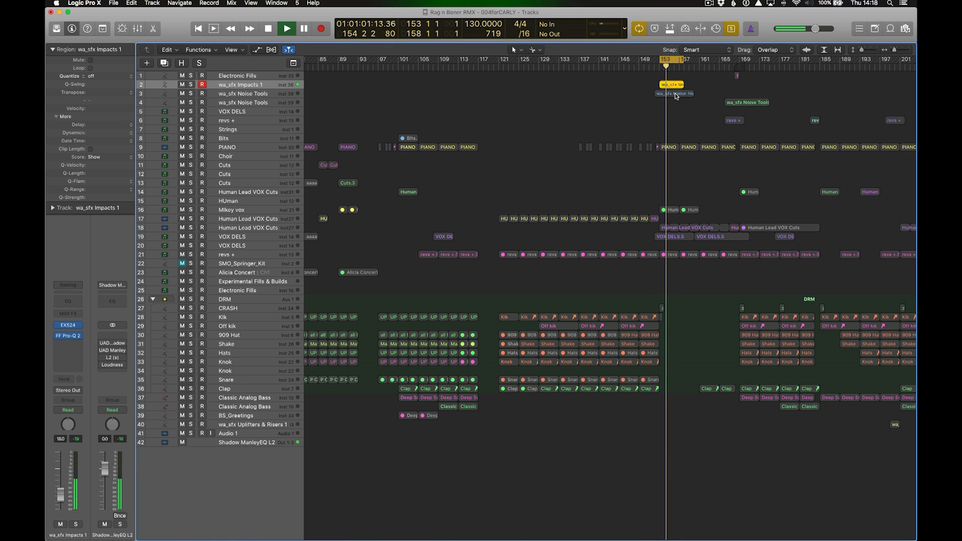
pyautogui.click(675, 93)
pyautogui.hotkey('ctrl', 's')
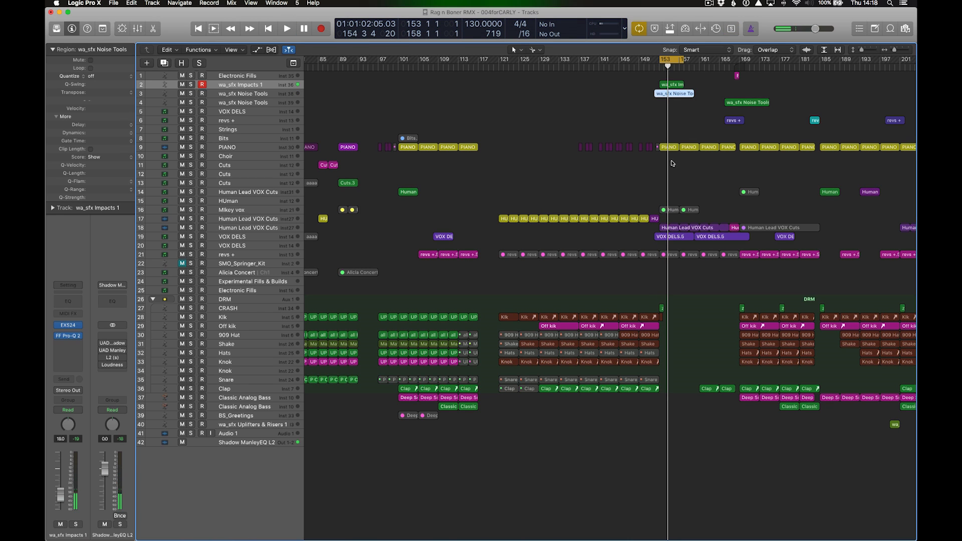
# - Solo the first VOX DELS.5 region at bar 152 and show the Bus 3 and Bus 8 channels its track sends to
pyautogui.press('space')
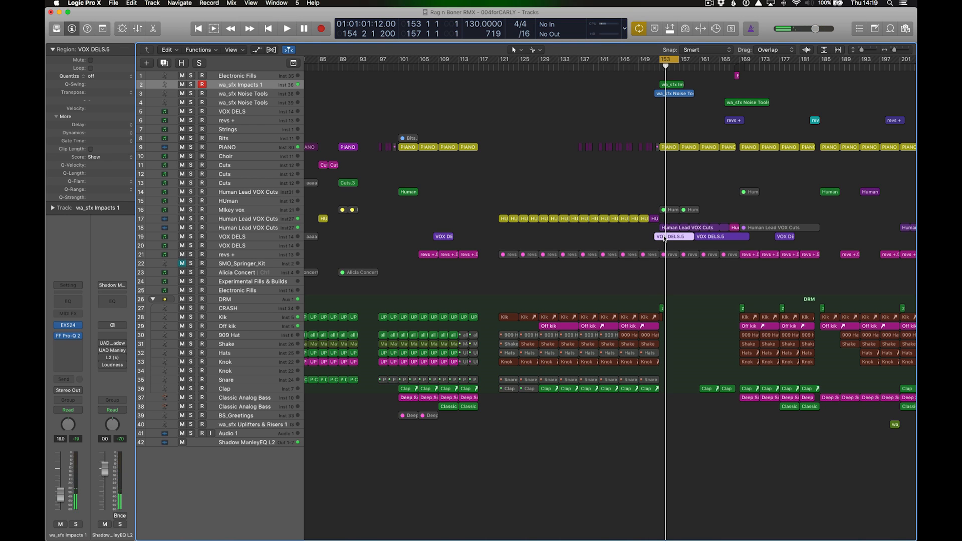
pyautogui.hotkey('ctrl', 's')
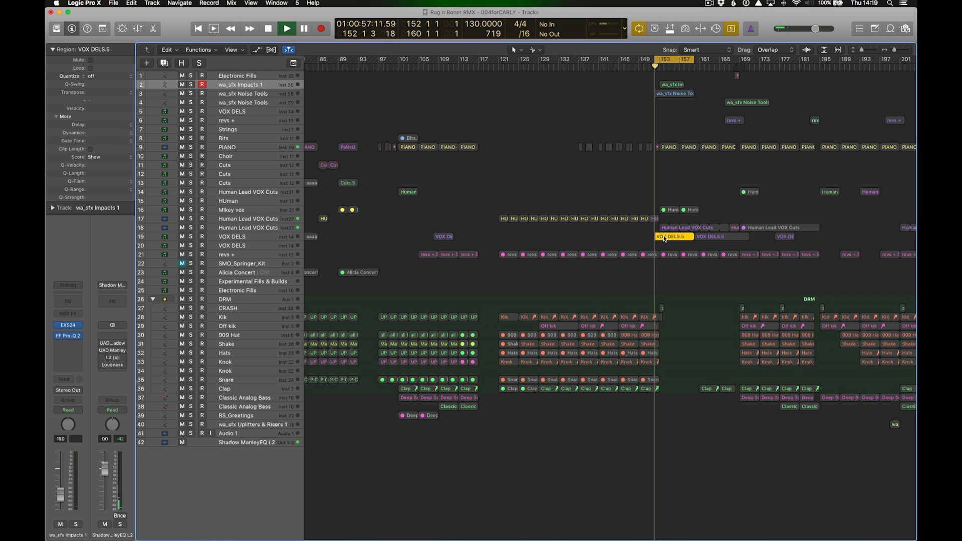
pyautogui.click(252, 239)
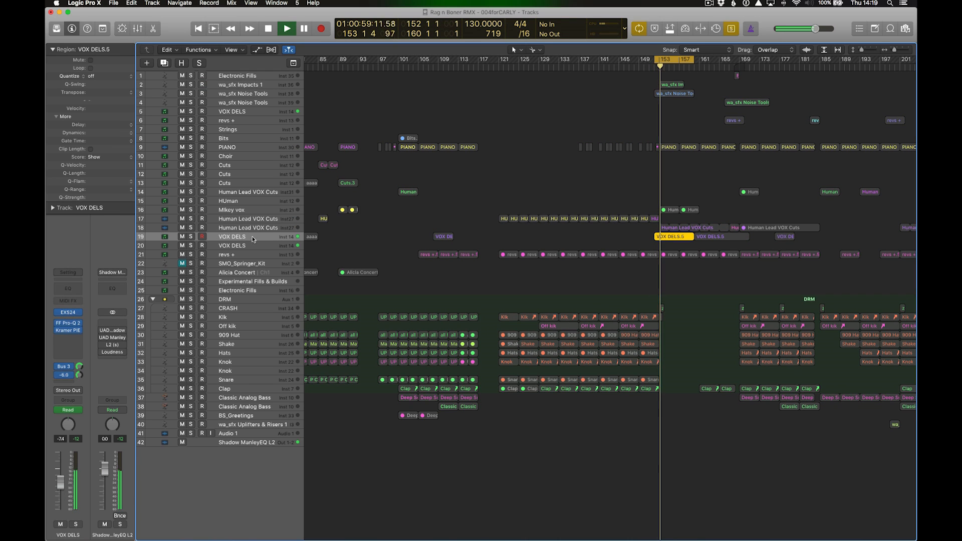
pyautogui.click(67, 369)
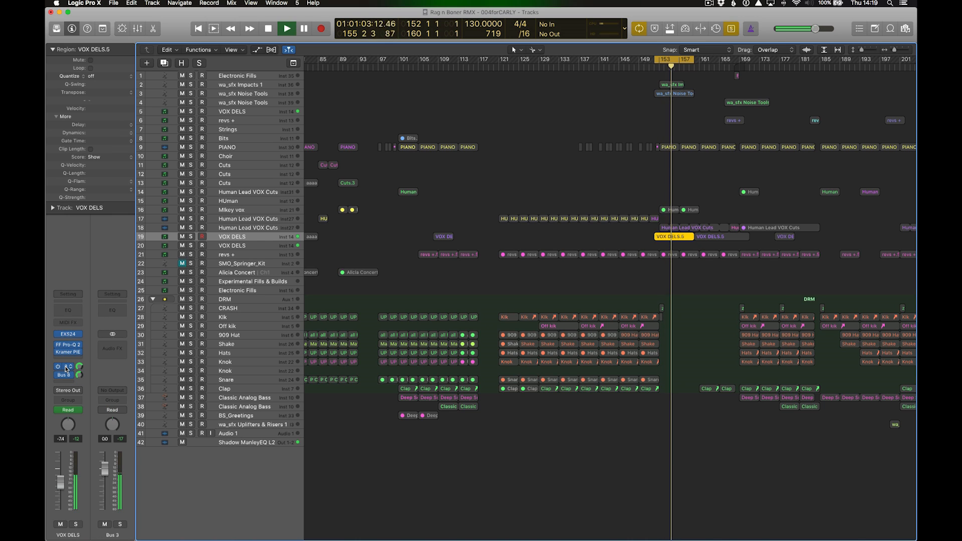
pyautogui.click(67, 376)
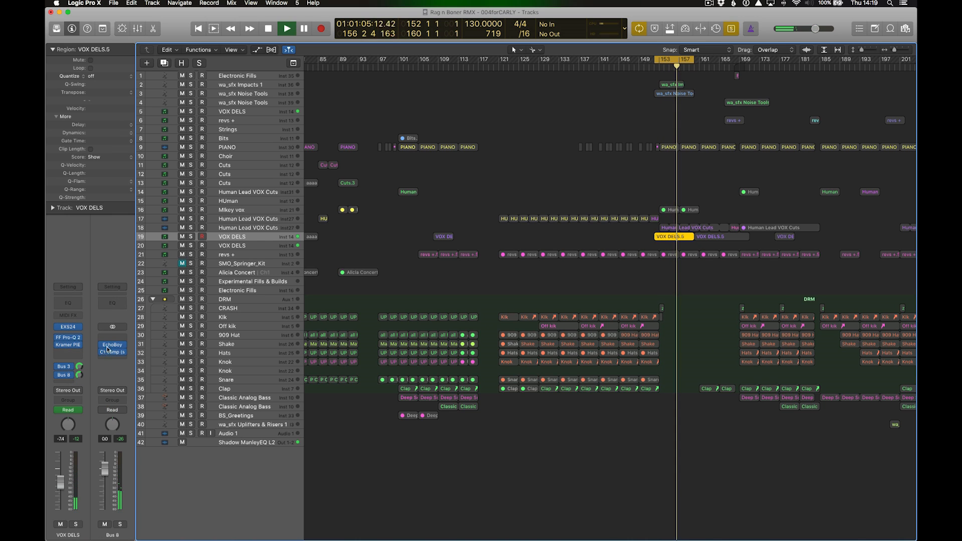
# - Examine the EchoBoy delay and the side-chained C1 compressor on Bus 8, and close both plug-in windows
pyautogui.click(112, 347)
pyautogui.moveTo(272, 28); pyautogui.dragTo(566, 250)
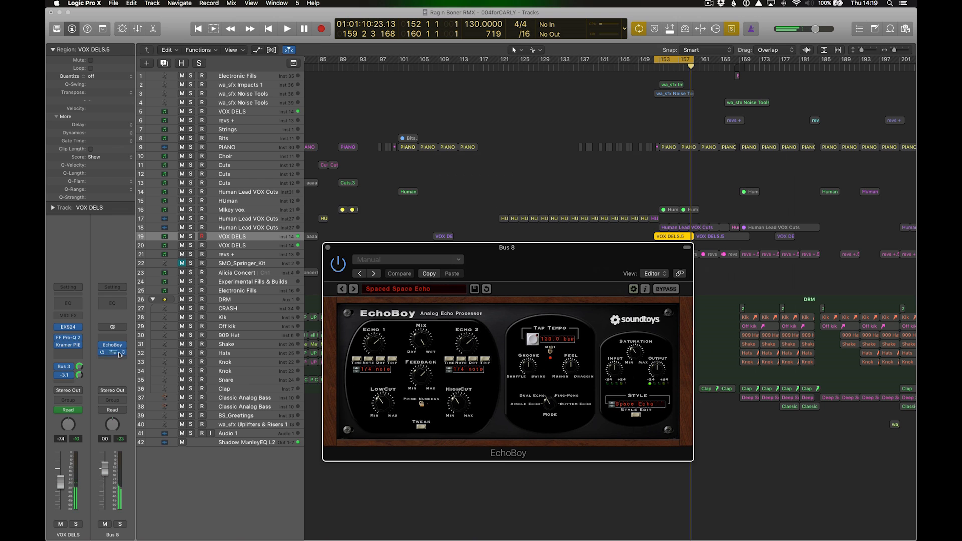
pyautogui.click(114, 354)
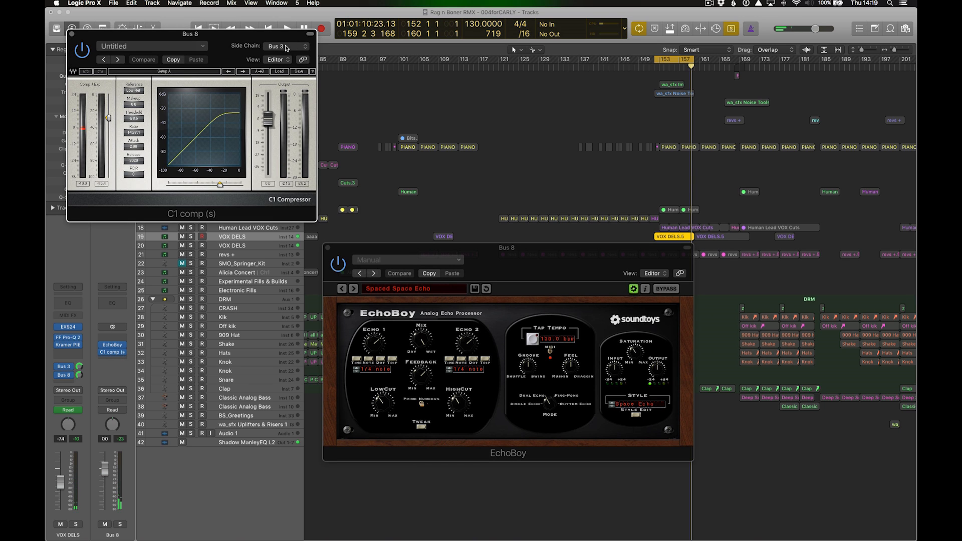
pyautogui.moveTo(212, 34); pyautogui.dragTo(366, 70)
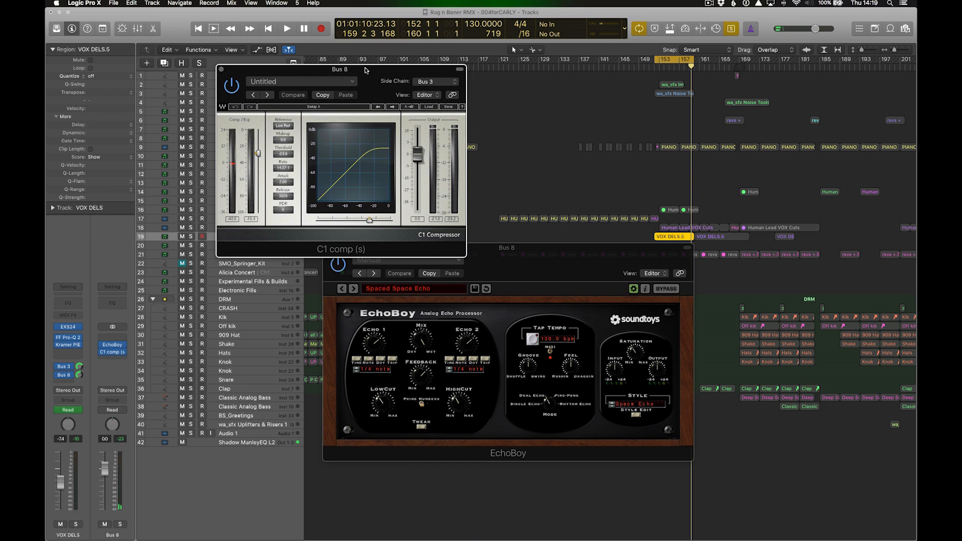
pyautogui.click(222, 70)
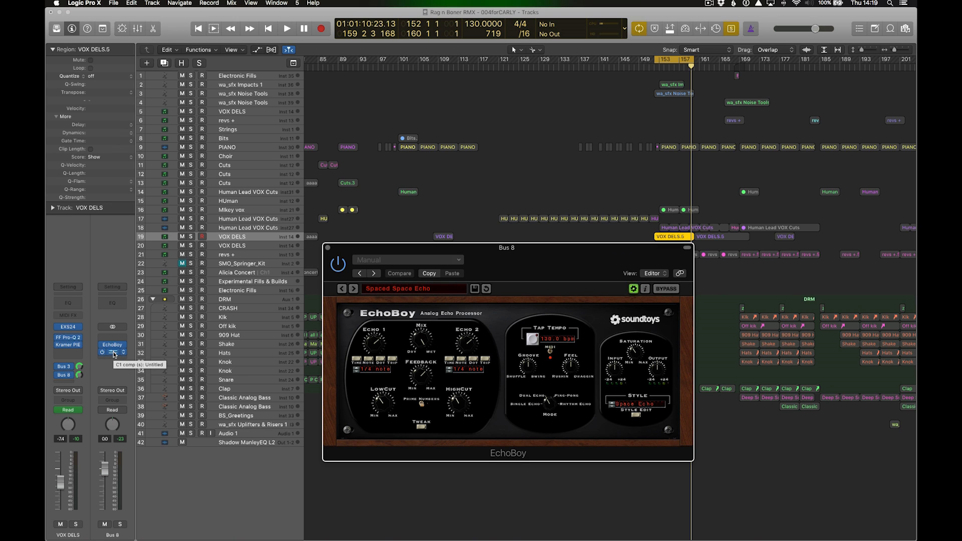
pyautogui.moveTo(434, 249); pyautogui.dragTo(509, 238)
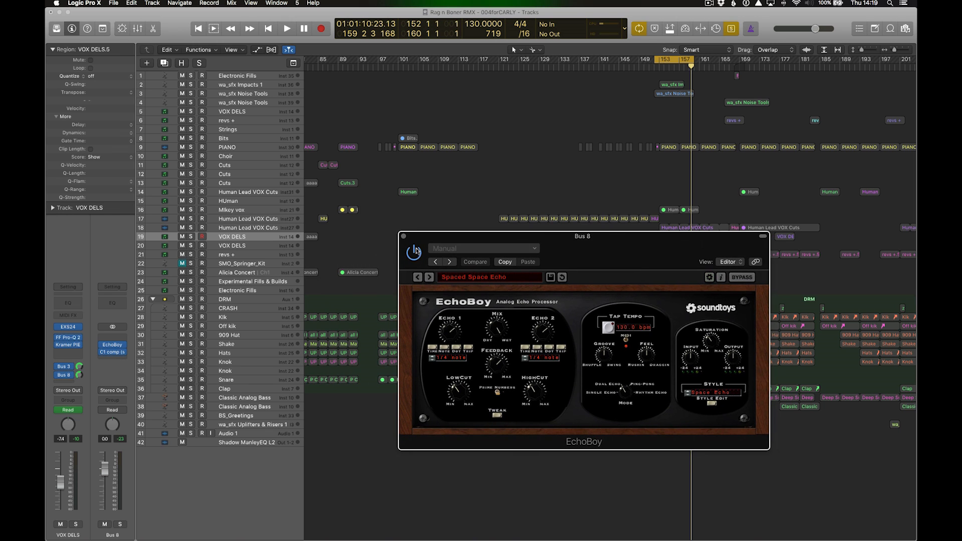
pyautogui.click(403, 237)
# - Resume full playback from bar 152 and solo the Human Lead VOX Cuts region in row 18
pyautogui.press('space')
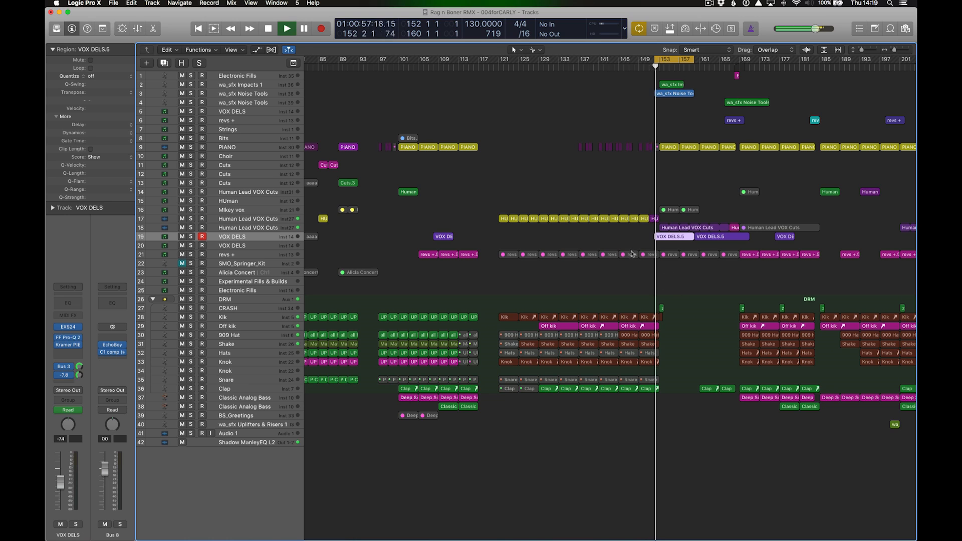
pyautogui.click(270, 229)
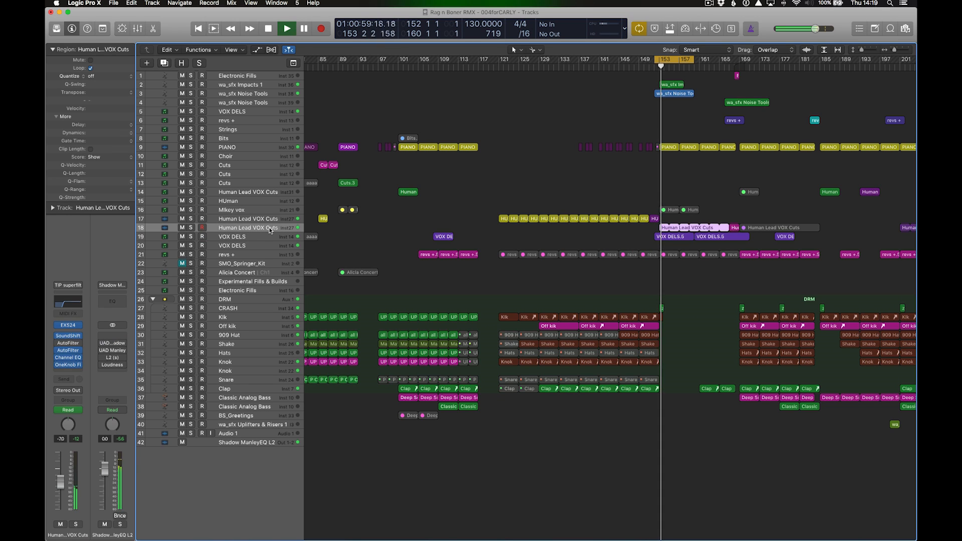
pyautogui.press('Down')
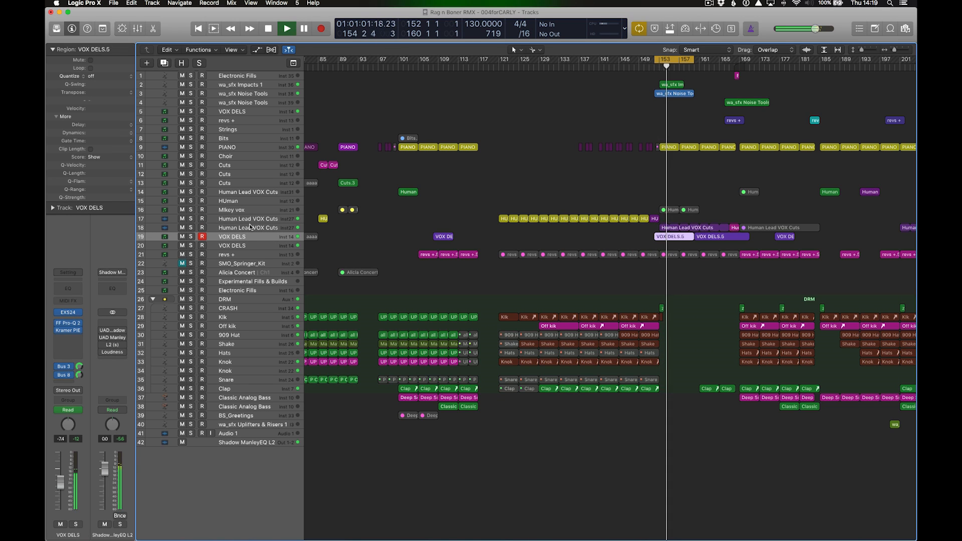
pyautogui.click(250, 227)
pyautogui.hotkey('ctrl', 's')
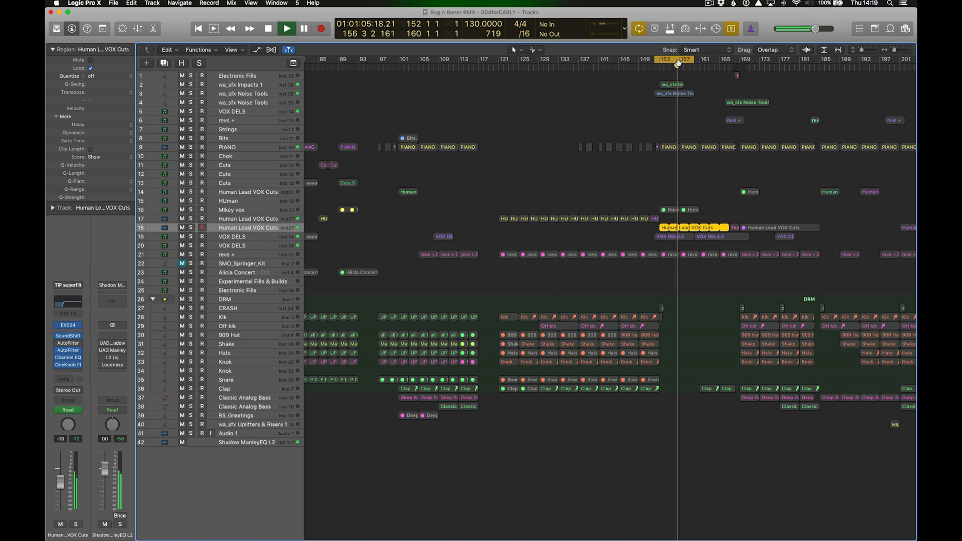
# - Show the track automation to examine the OneKnob Filter curve on Human Lead VOX Cuts, unsolo the region and hide the automation
pyautogui.press('a')
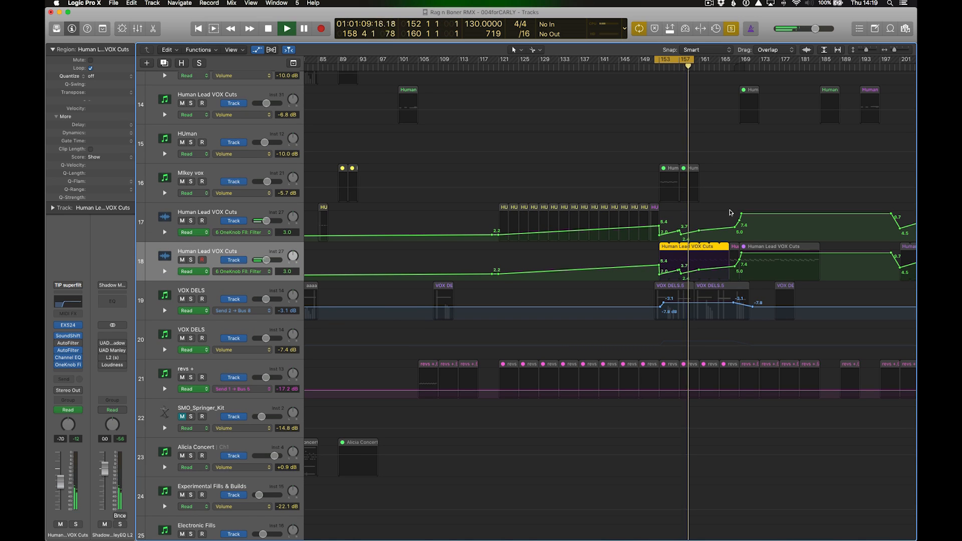
pyautogui.hotkey('ctrl', 's')
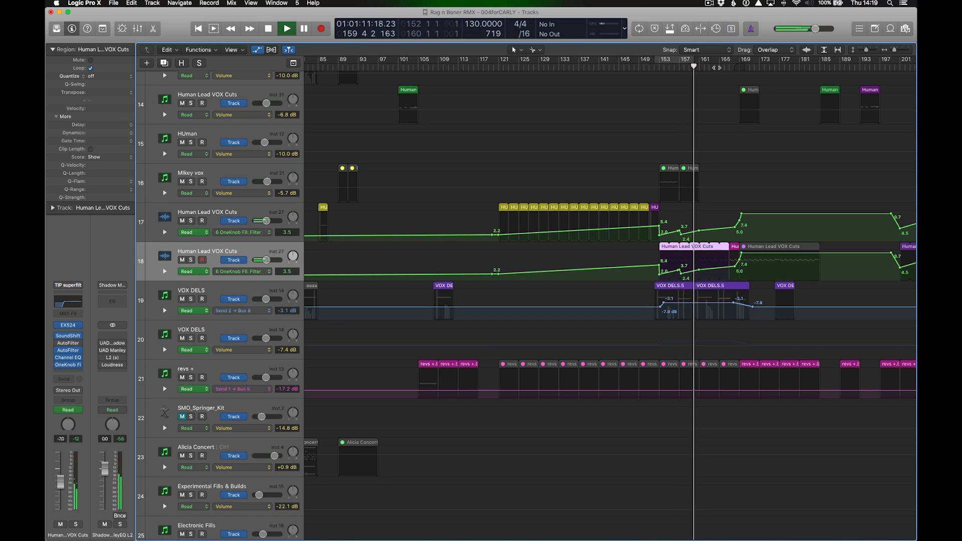
pyautogui.press('a')
pyautogui.press('super+Up')
pyautogui.press('super+Up')
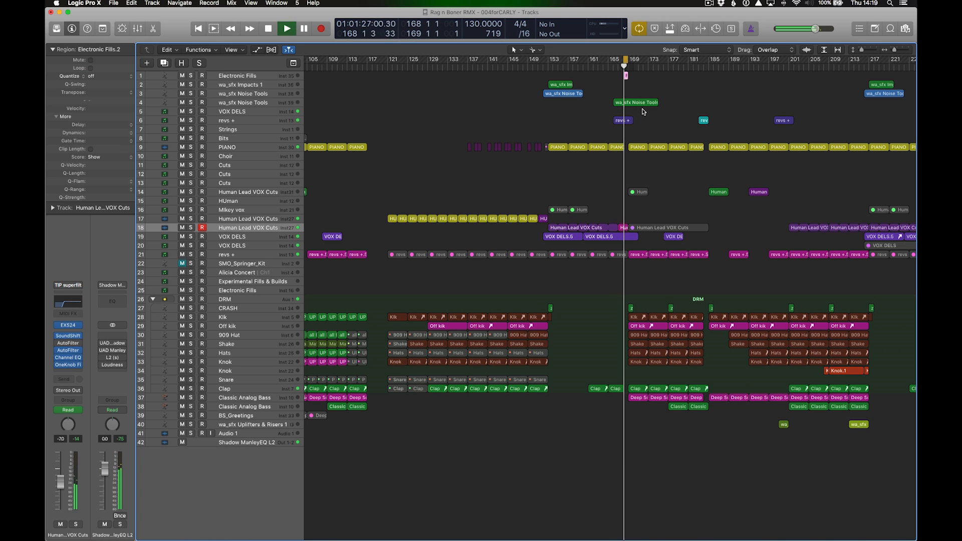
# - Audition the Electronic Fills region at bar 168 in solo, and play it again with the full arrangement into bar 169
pyautogui.press('space')
pyautogui.hotkey('ctrl', 's')
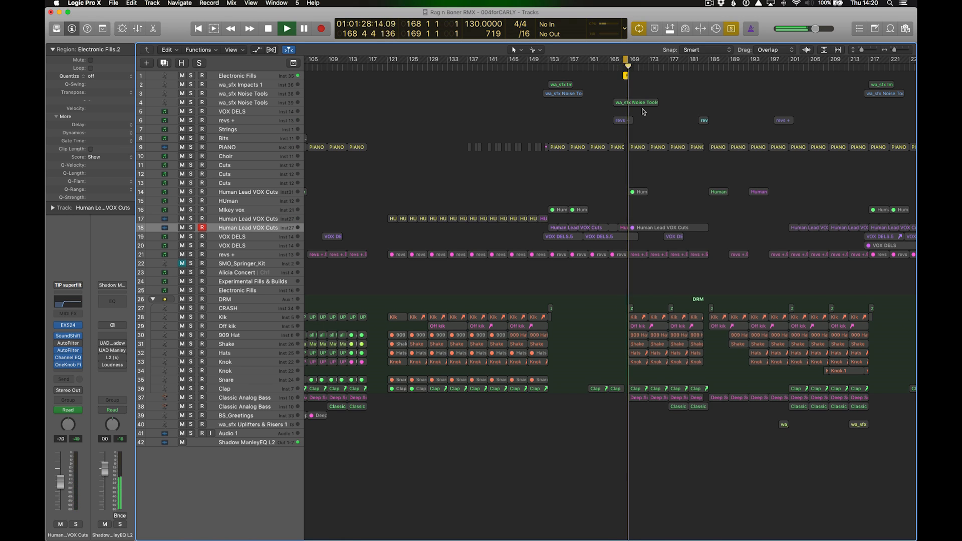
pyautogui.press('space')
pyautogui.hotkey('ctrl', 's')
pyautogui.scroll(3, 643, 111)
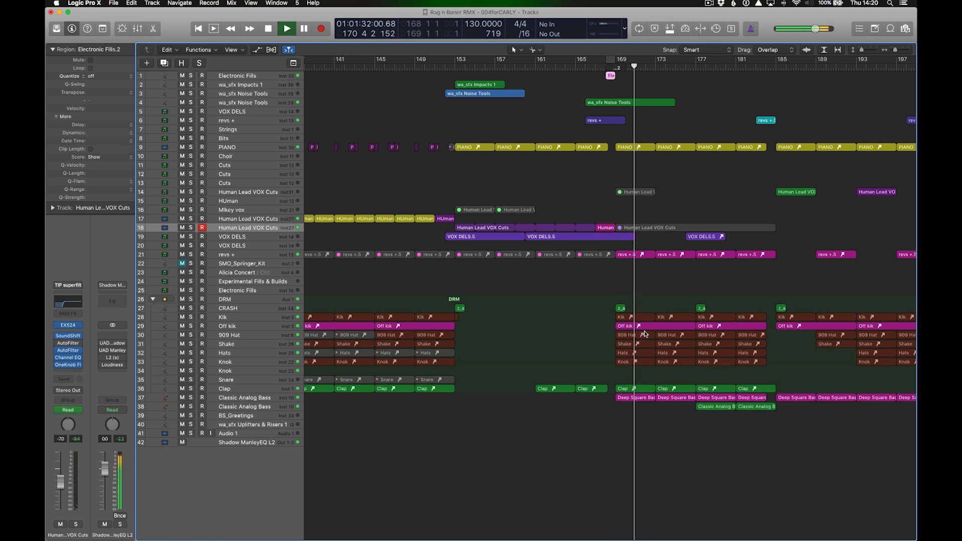
# - Solo the Deep Square Bass region at bar 169 in row 37 and examine the Retro Synth on its Classic Analog Bass track
pyautogui.click(258, 400)
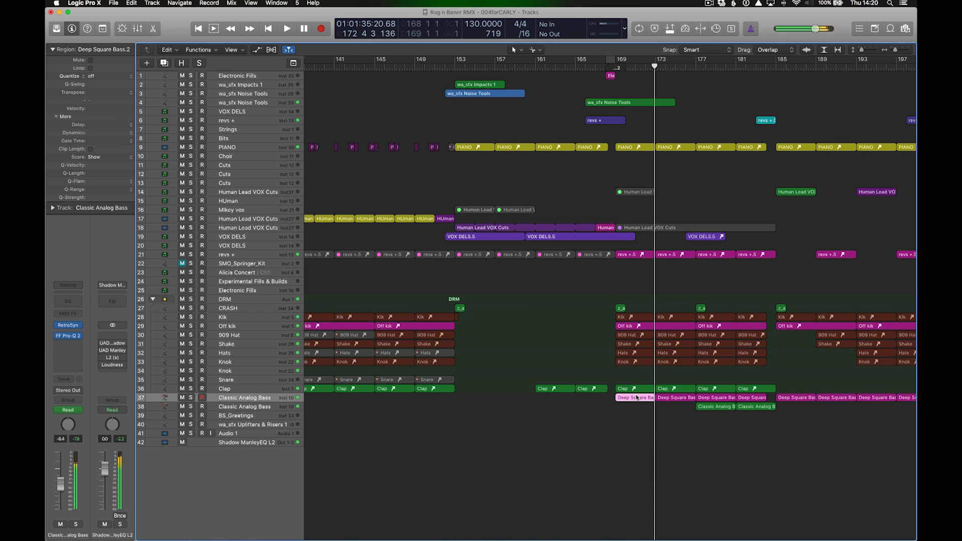
pyautogui.hotkey('ctrl', 's')
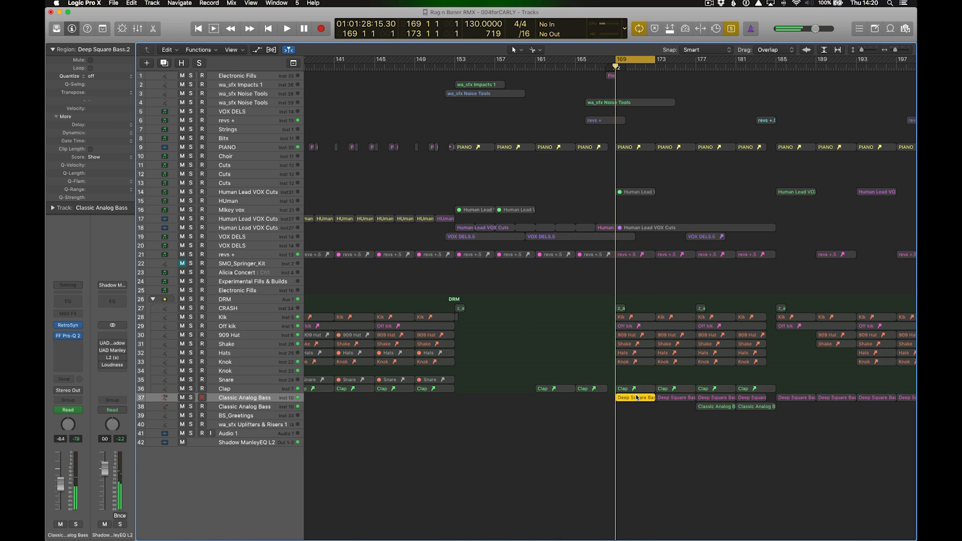
pyautogui.click(69, 327)
pyautogui.moveTo(335, 2); pyautogui.dragTo(279, 85)
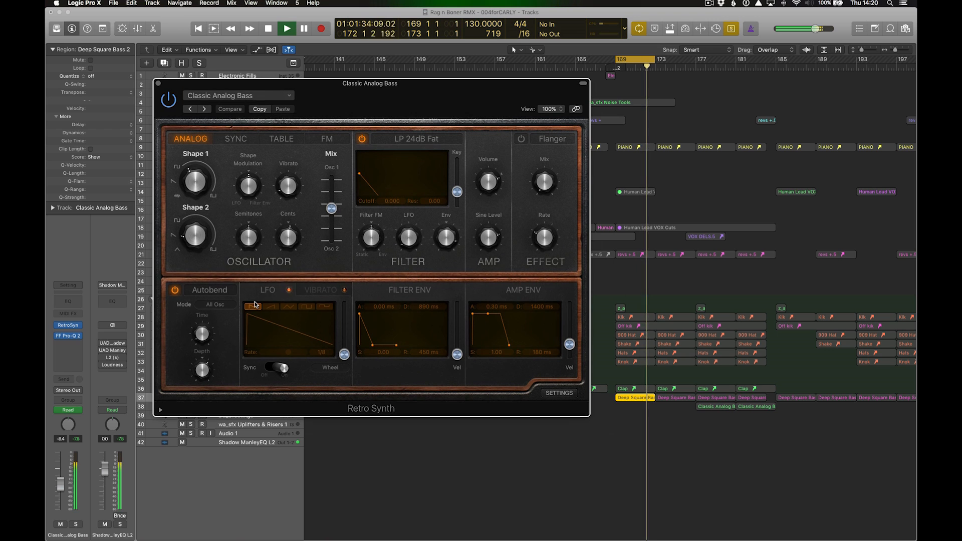
pyautogui.moveTo(248, 84); pyautogui.dragTo(266, 98)
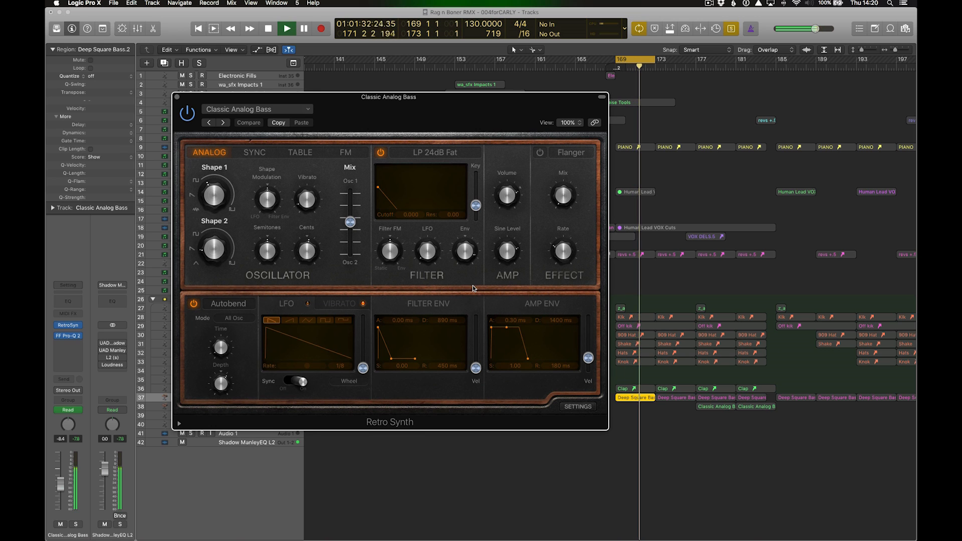
# - Examine the FF Pro-Q 2 curve on the Classic Analog Bass track and close both plug-in windows with solo off
pyautogui.click(66, 340)
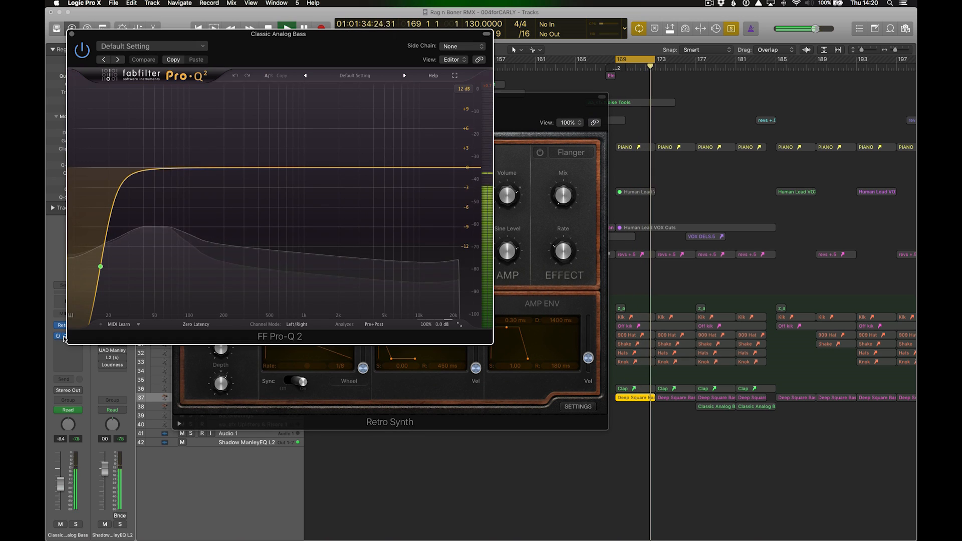
pyautogui.click(71, 34)
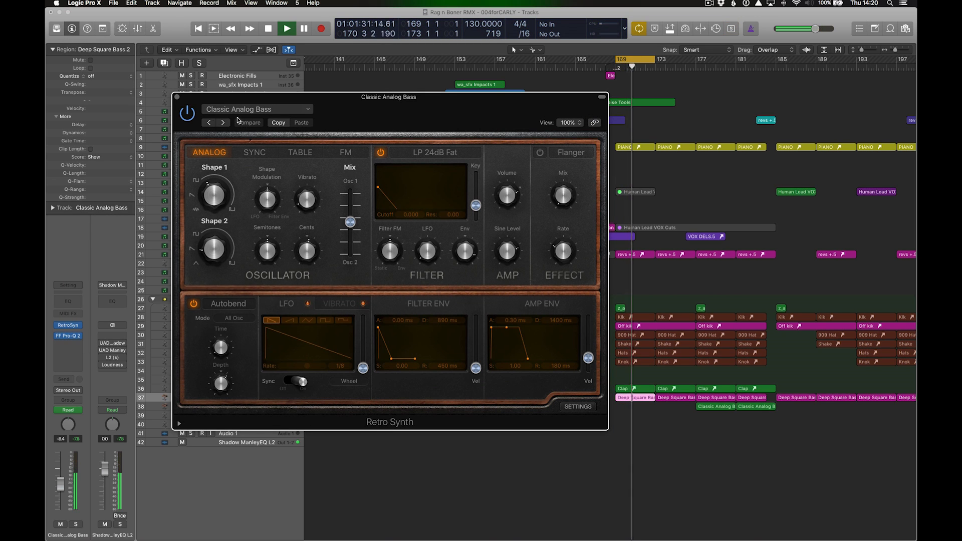
pyautogui.click(178, 97)
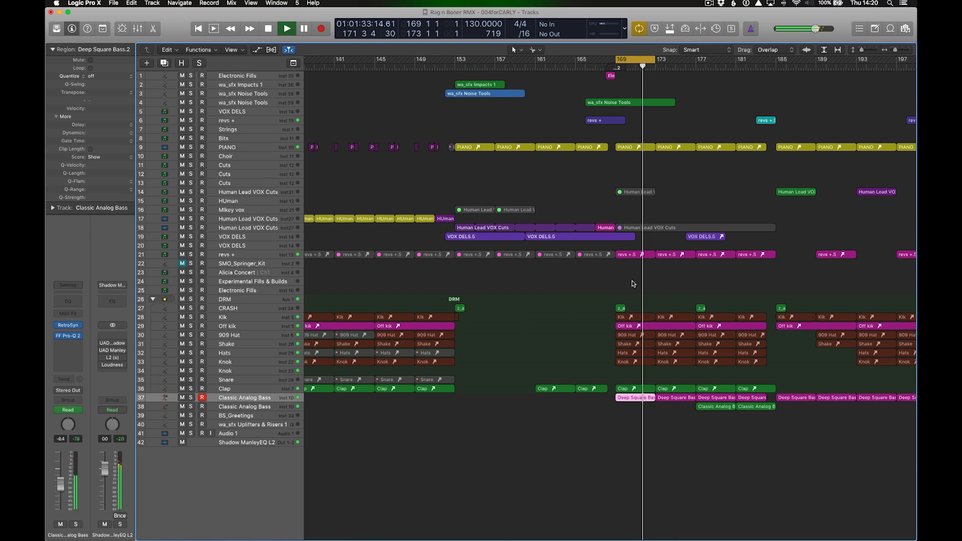
# - Continue the full arrangement past bar 173 and select the two bass regions starting at bar 177 in rows 37 and 38
pyautogui.press('super+Right')
pyautogui.press('super+Up')
pyautogui.press('super+Up')
pyautogui.press('super+Left')
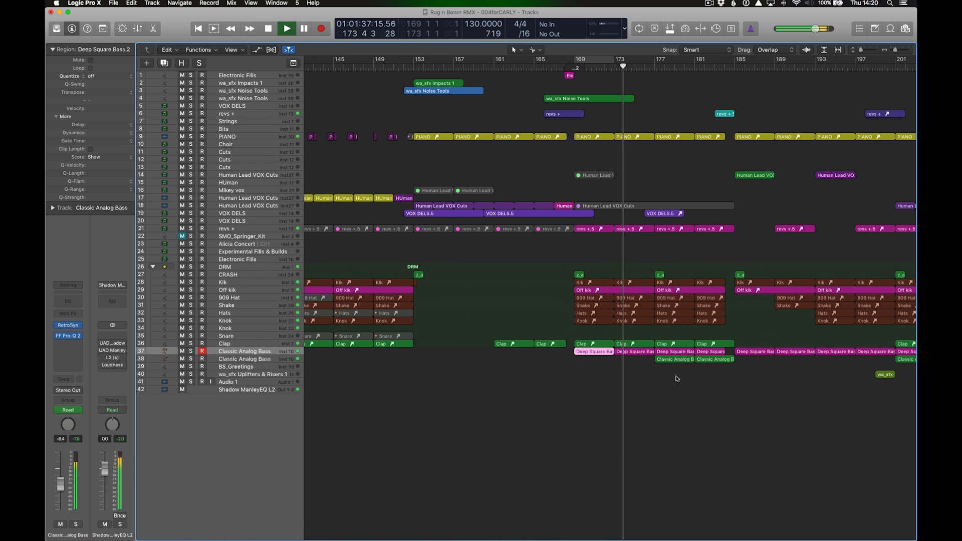
pyautogui.moveTo(674, 402); pyautogui.dragTo(675, 354)
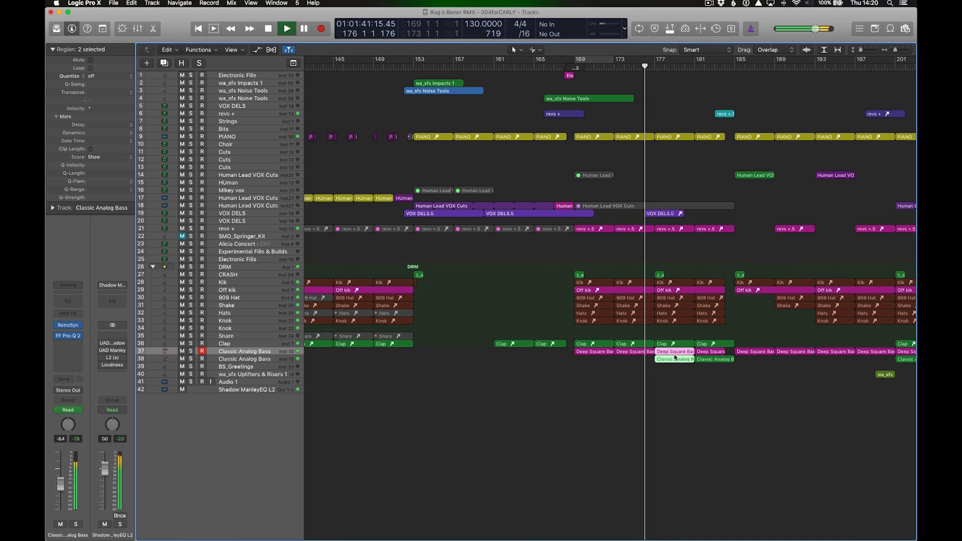
# - Select the Classic Analog Bass region at bar 177 in row 38, and view that track's regions with its row enlarged and restored
pyautogui.click(674, 359)
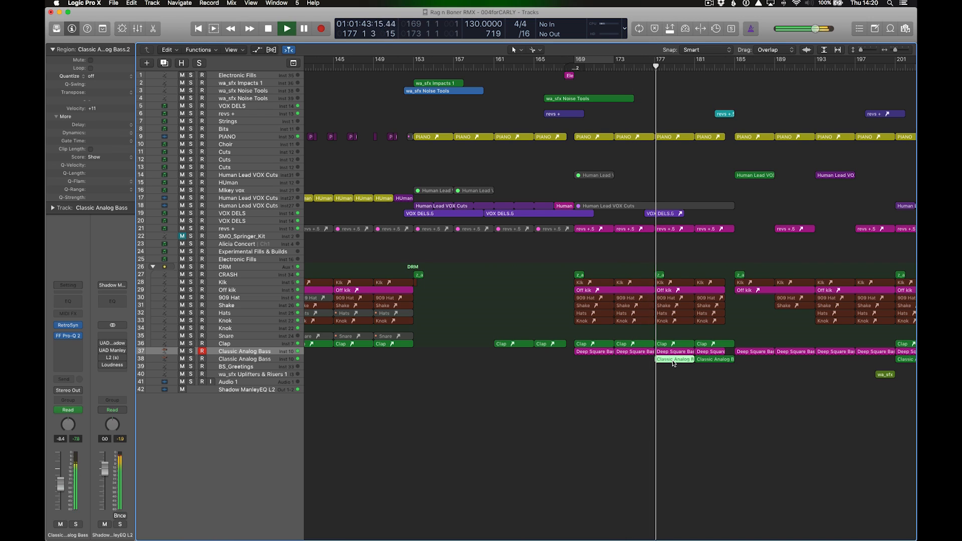
pyautogui.click(252, 362)
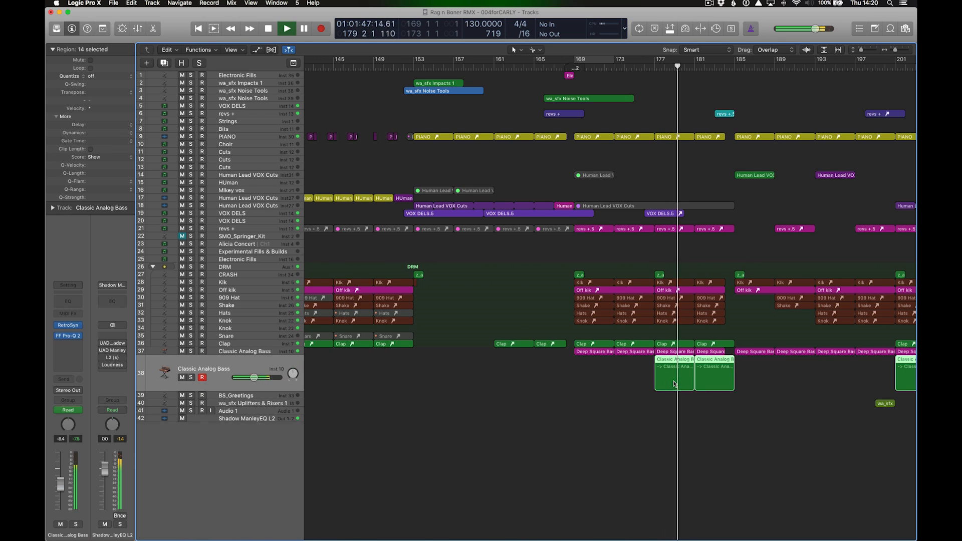
pyautogui.hotkey('ctrl', 'z')
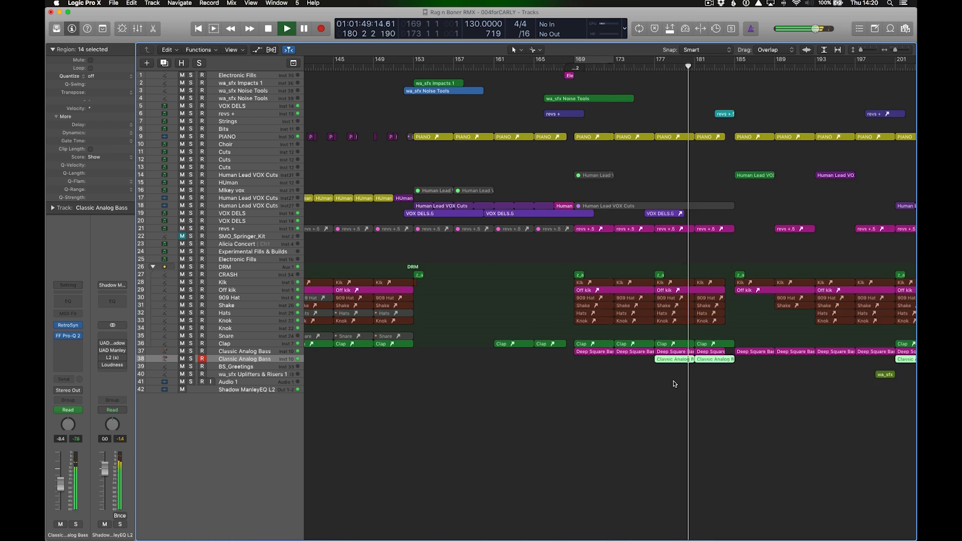
# - Examine the MIDI notes of the Human Lead VOX Cuts region at bar 185 in row 14, following playback, and return to the arrangement
pyautogui.press('super+Left')
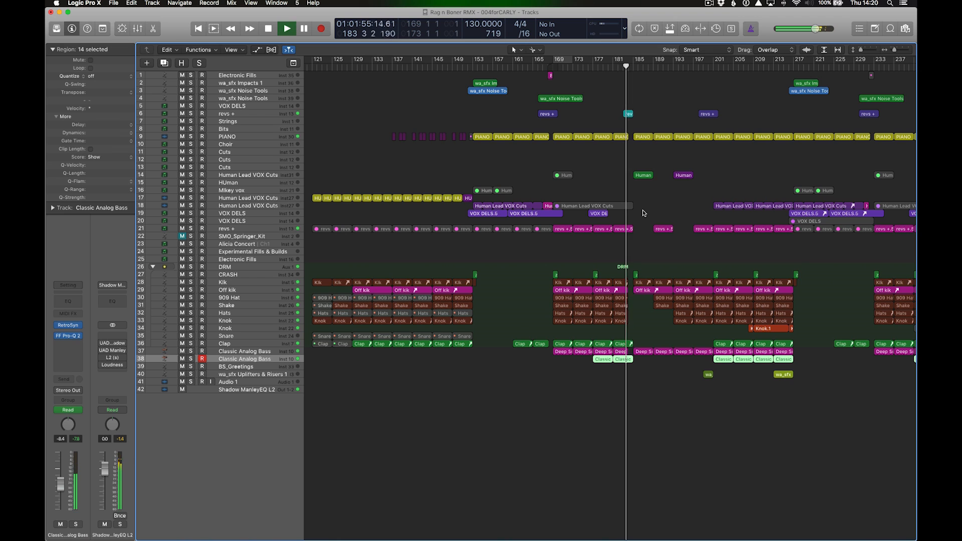
pyautogui.click(642, 175)
pyautogui.press('4')
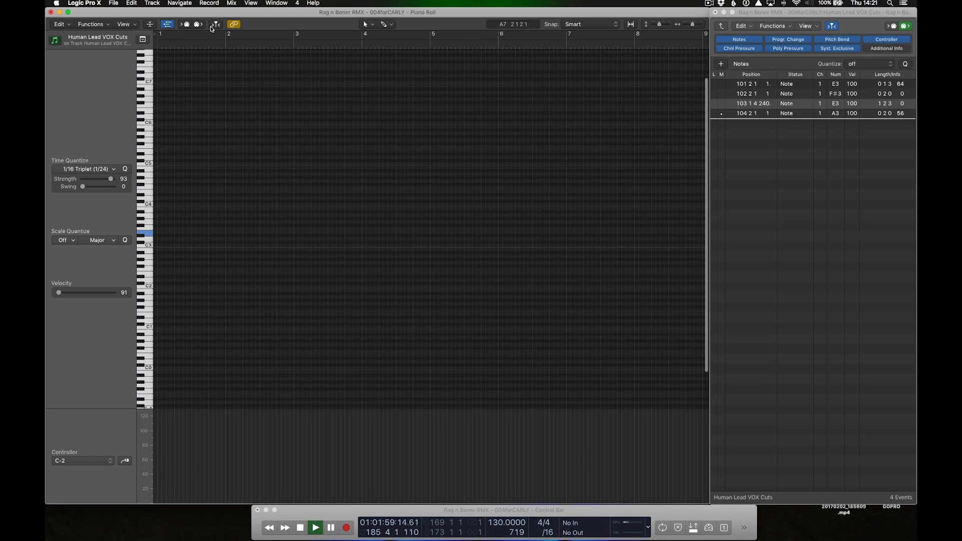
pyautogui.click(212, 26)
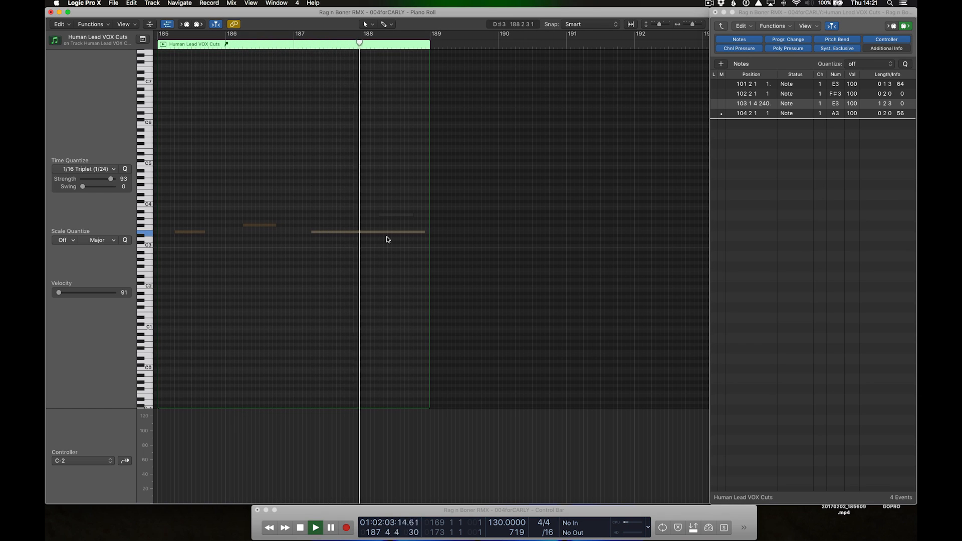
pyautogui.press('5')
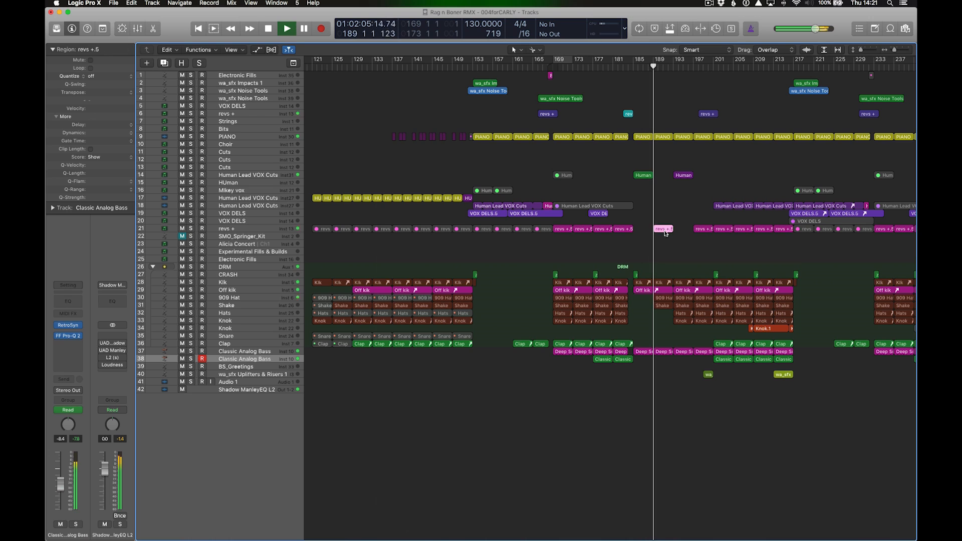
# - Point out the revs +.5 region at bar 189 in row 21 and the Human Lead VOX Cuts region at bar 193 in row 14 during playback
pyautogui.click(663, 263)
pyautogui.click(664, 229)
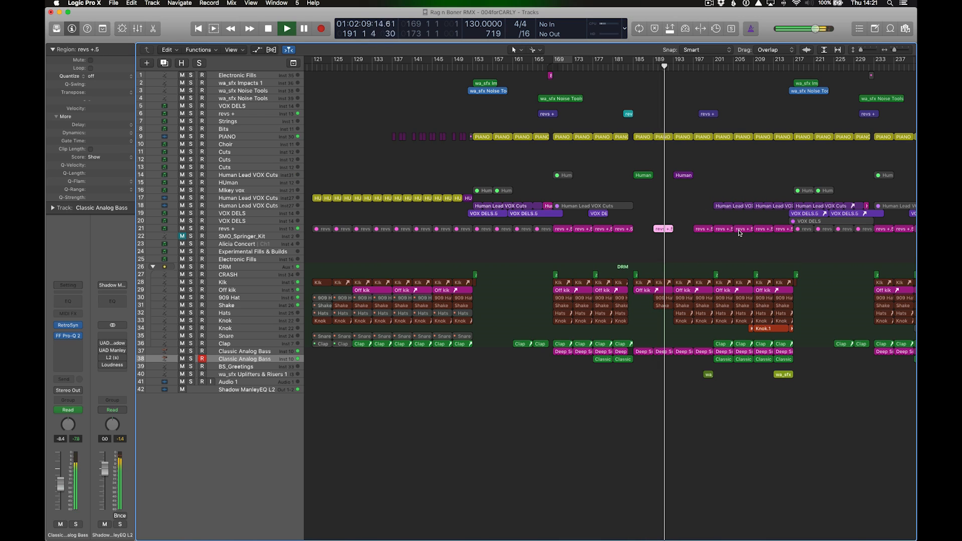
pyautogui.press('super+Left')
pyautogui.click(623, 175)
pyautogui.press('super+Right')
pyautogui.press('super+Down')
pyautogui.press('super+Down')
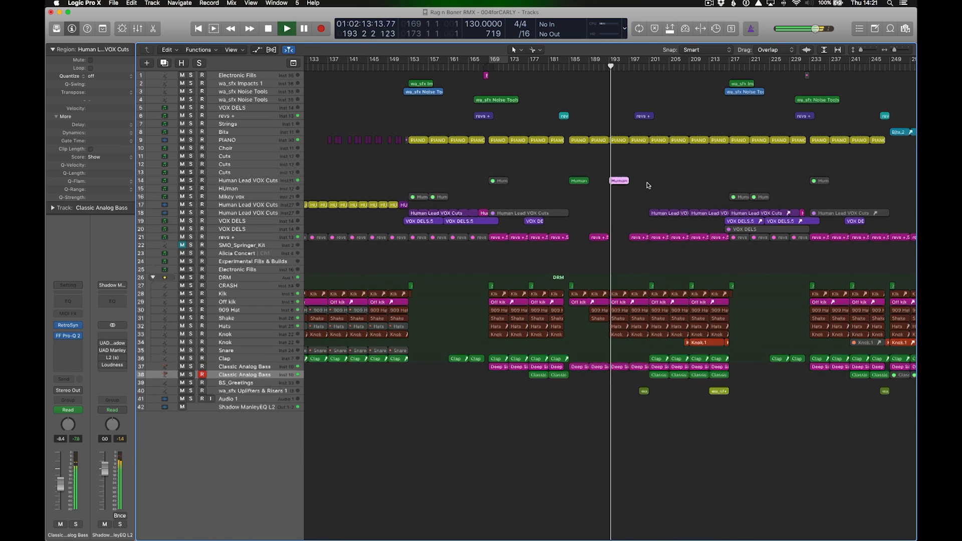
pyautogui.press('super+Right')
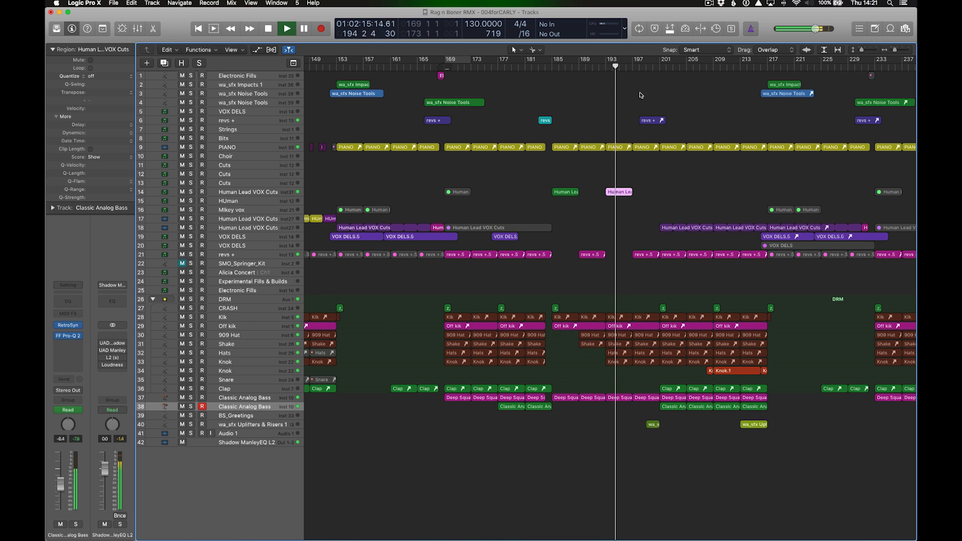
# - Examine the MIDI notes of the revs + region at bar 198 in row 6 during playback, and return to the arrangement
pyautogui.click(649, 121)
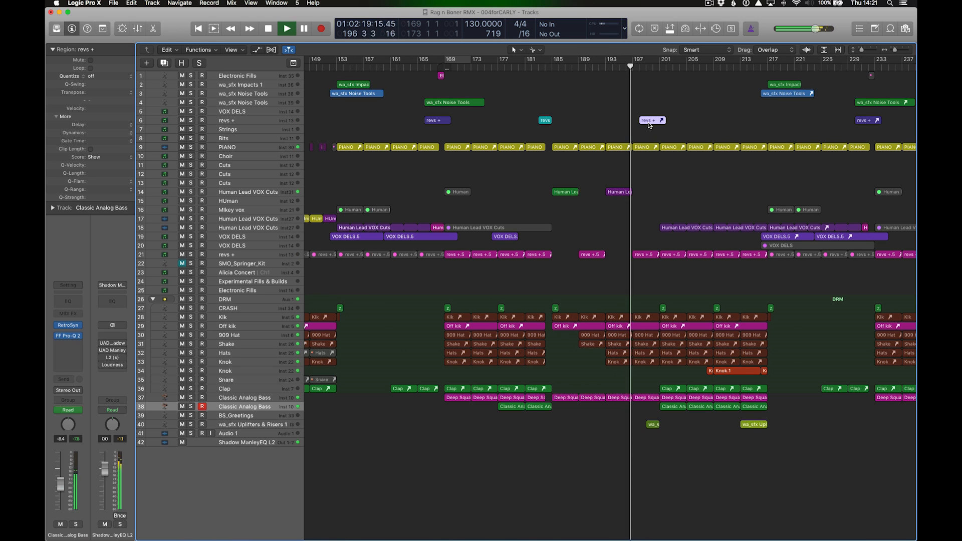
pyautogui.press('4')
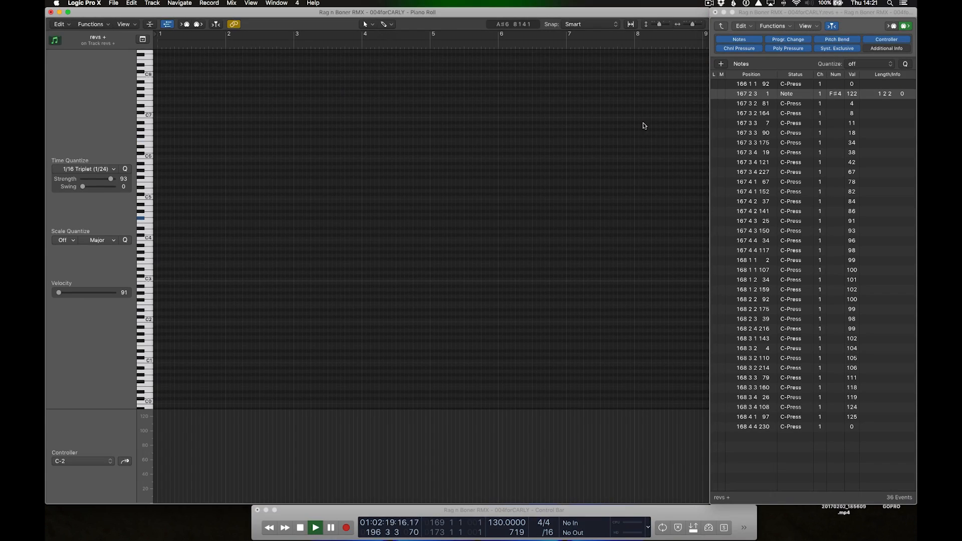
pyautogui.click(215, 24)
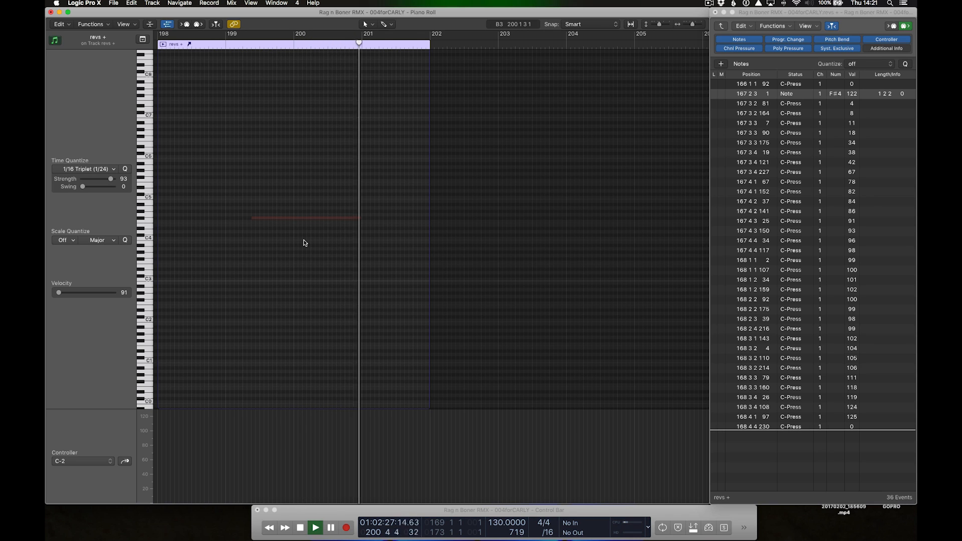
pyautogui.press('5')
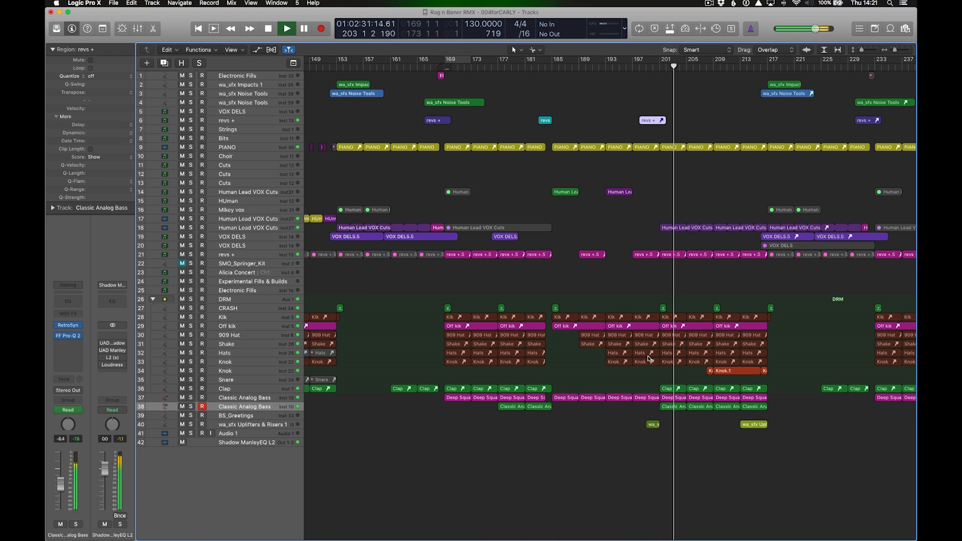
# - Loop playback around the Knok.1 region at bar 209 in row 34, examine its MIDI notes and velocities, and return to the arrangement
pyautogui.hscroll(3, 694, 341)
pyautogui.click(689, 370)
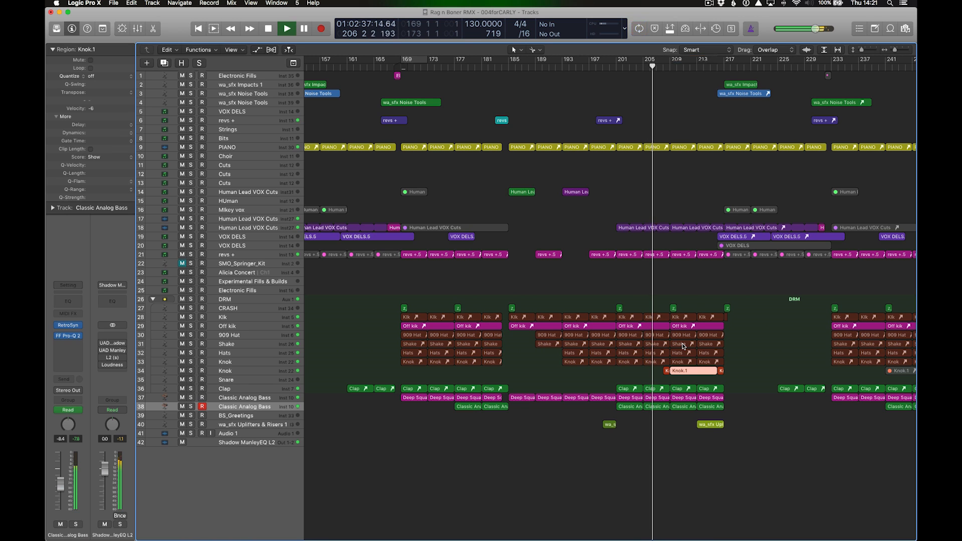
pyautogui.press('u')
pyautogui.press('4')
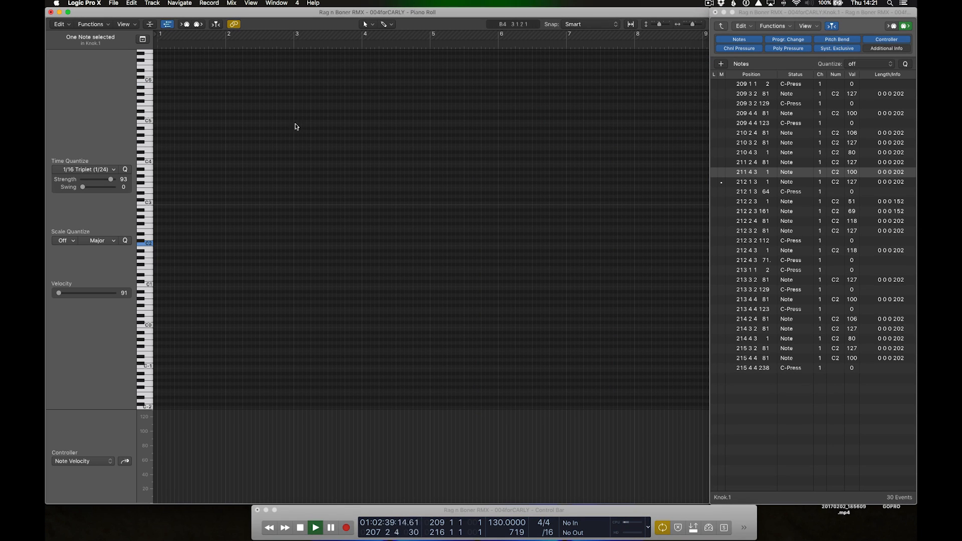
pyautogui.click(216, 25)
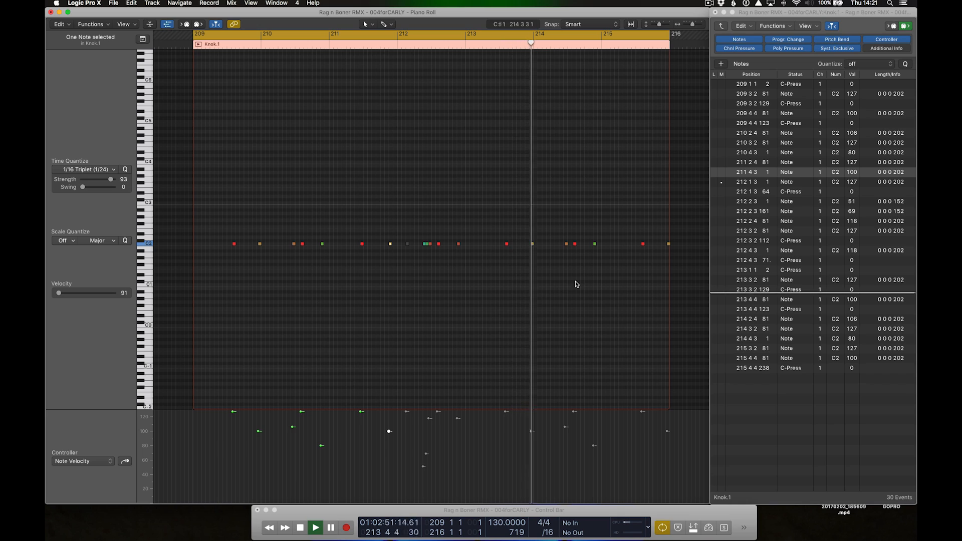
pyautogui.press('5')
pyautogui.press('super+1')
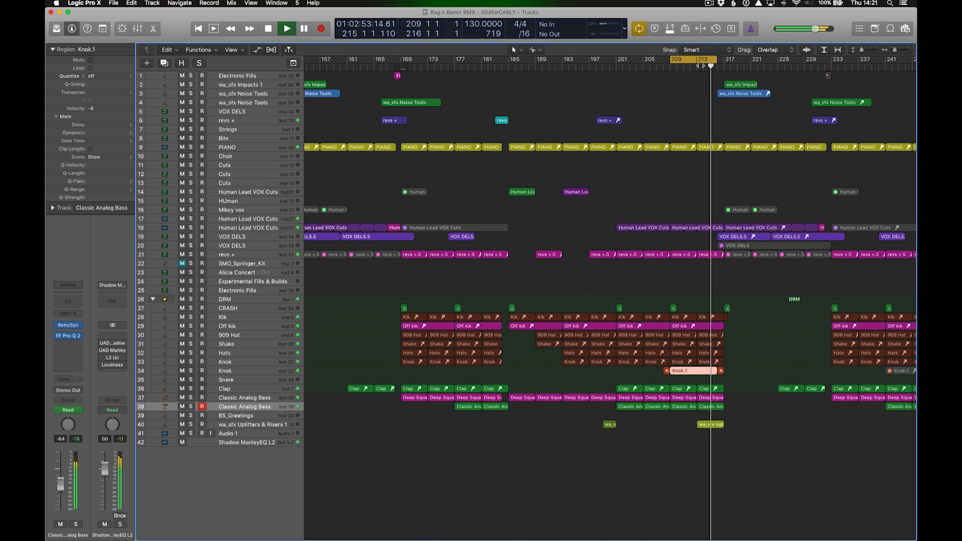
# - Play the full arrangement on past bar 217 with looping off, and skip ahead to about bar 228
pyautogui.hscroll(3, 685, 290)
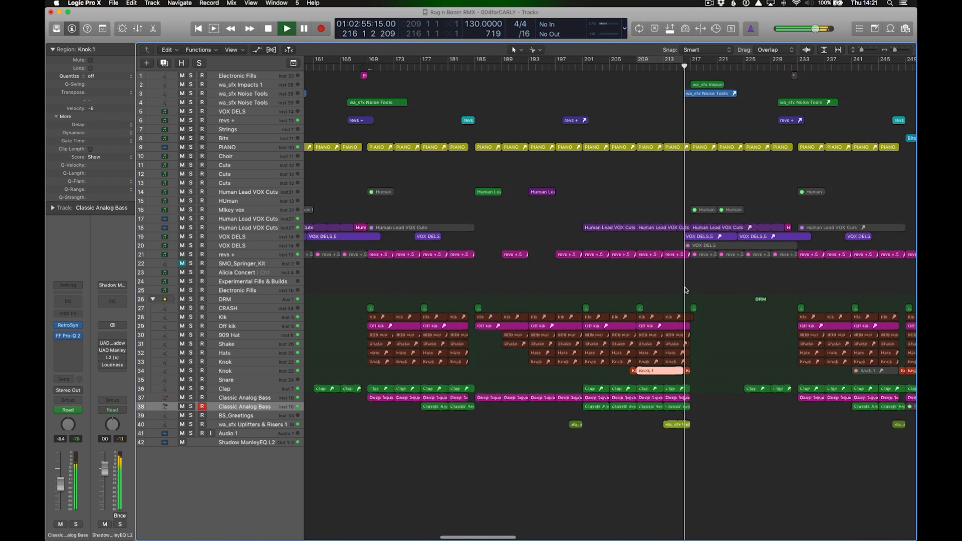
pyautogui.press('super+Left')
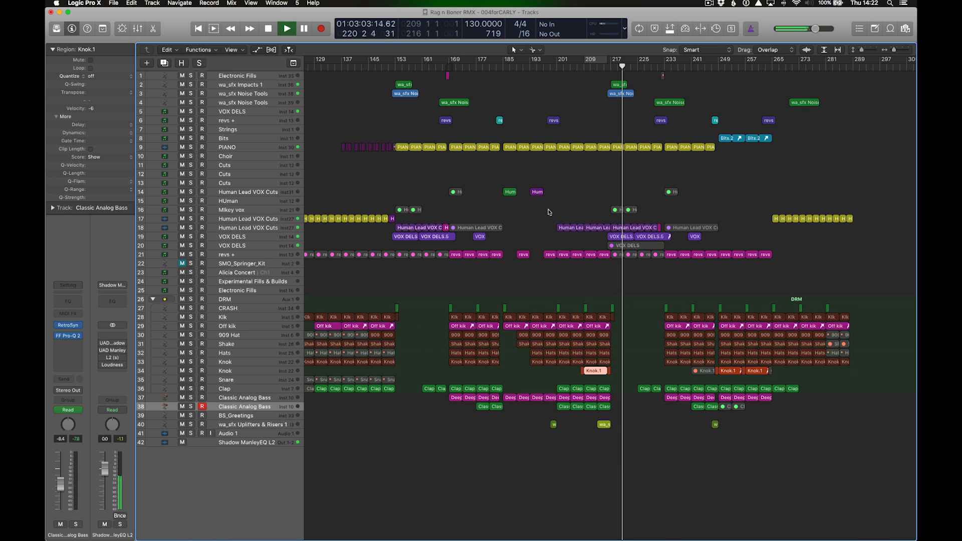
pyautogui.click(655, 67)
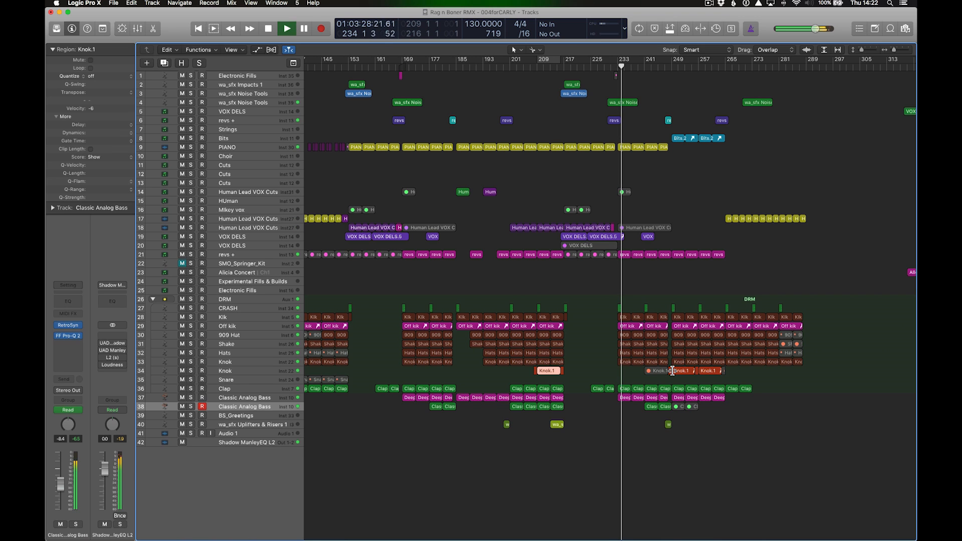
# - Select the Classic Analog Bass track in row 37 and show its Cutoff automation
pyautogui.click(265, 399)
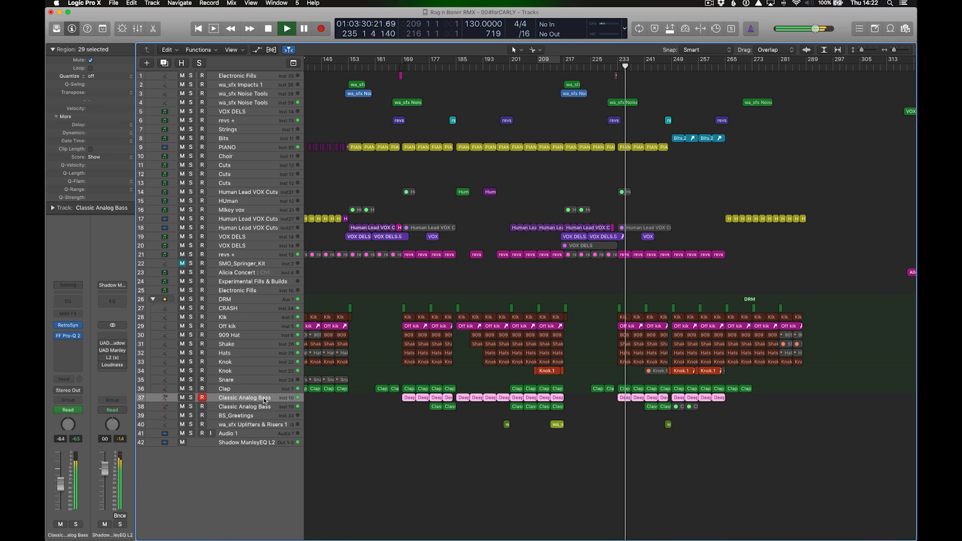
pyautogui.press('a')
pyautogui.scroll(-5, 595, 430)
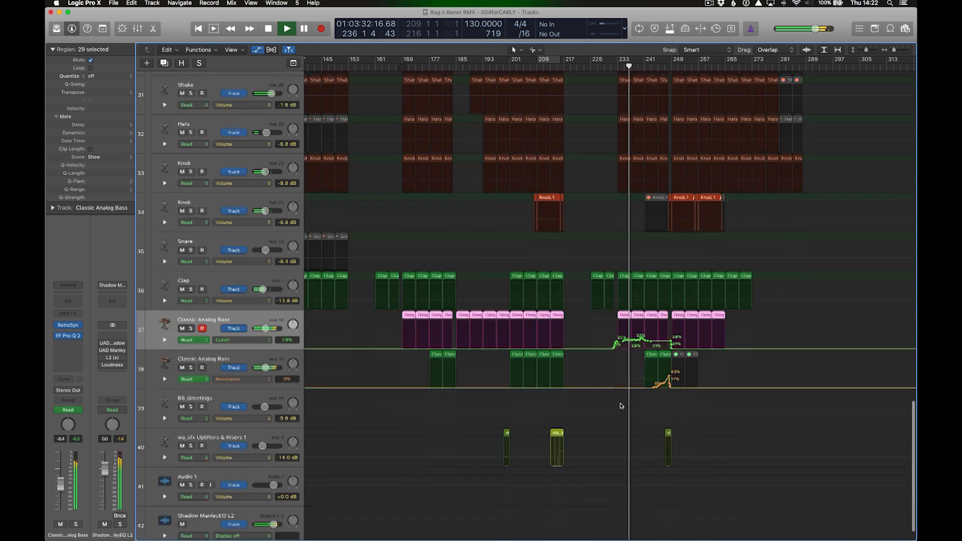
# - Examine the filter cutoff in the Classic Analog Bass track's Retro Synth during playback, and close the plug-in and hide the automation
pyautogui.click(72, 327)
pyautogui.moveTo(364, 106); pyautogui.dragTo(337, 101)
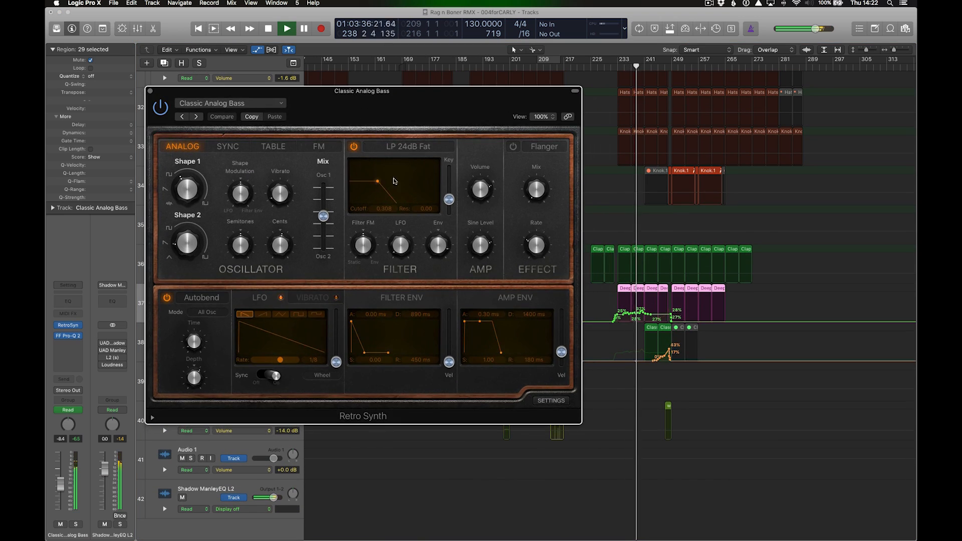
pyautogui.moveTo(387, 190); pyautogui.dragTo(383, 190)
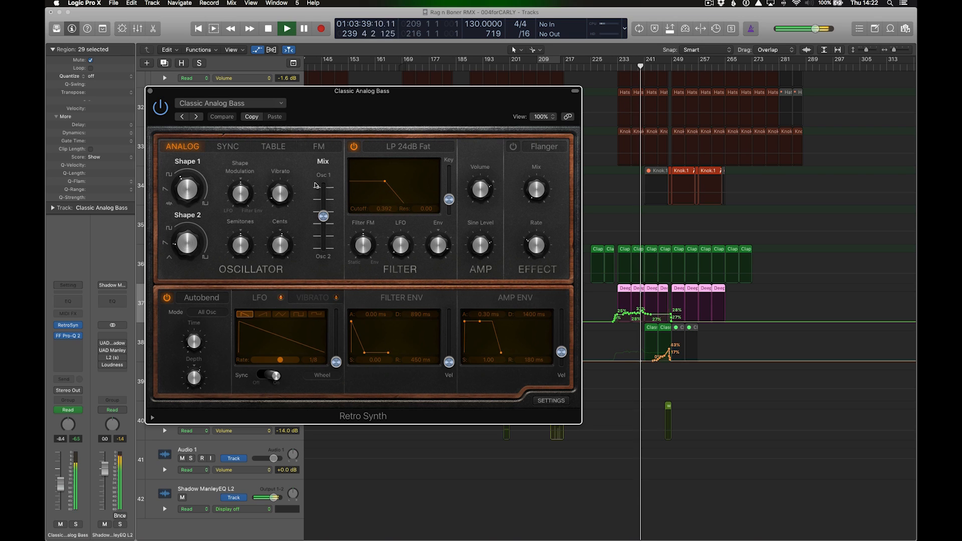
pyautogui.click(150, 91)
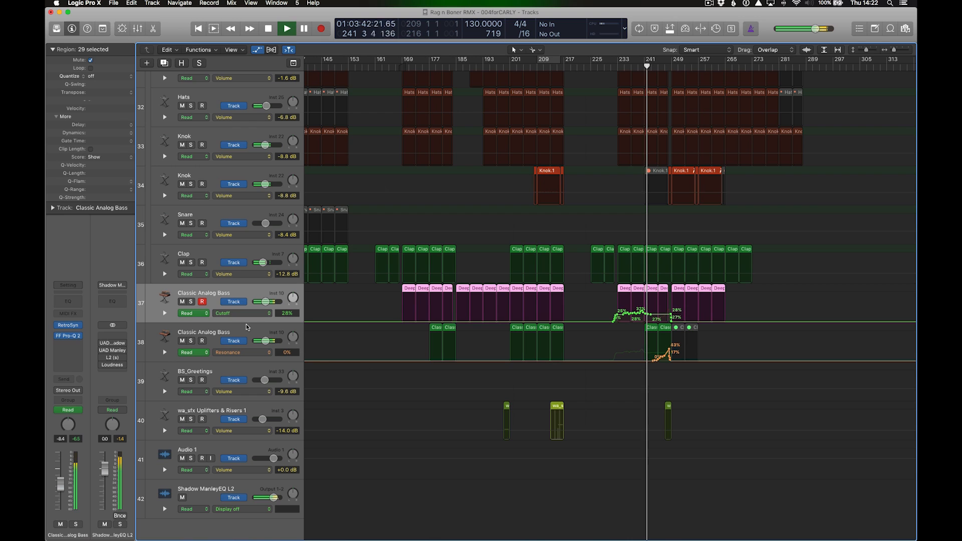
pyautogui.press('a')
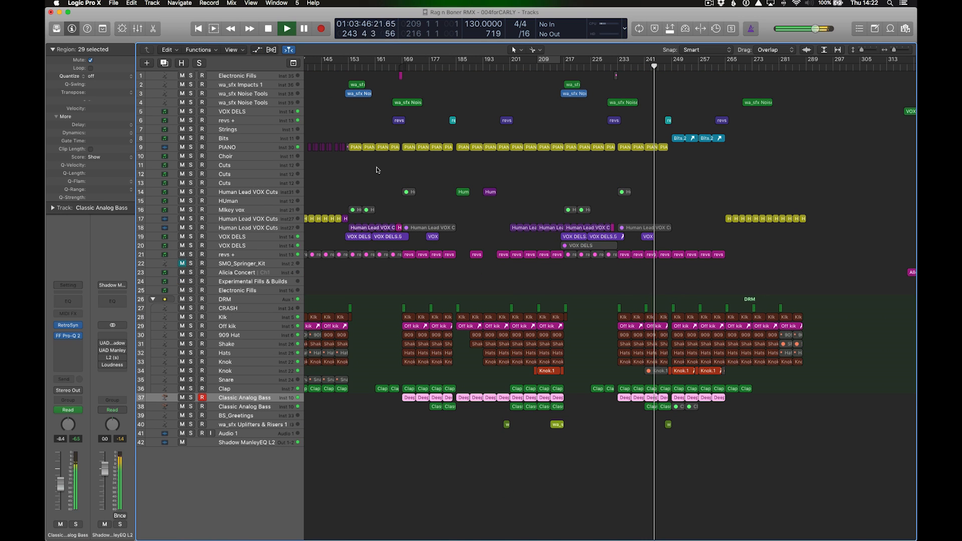
# - Select the Bits.2 region at bar 249 in row 8, view its event list, and return to the arrangement
pyautogui.click(250, 138)
pyautogui.click(697, 164)
pyautogui.click(678, 139)
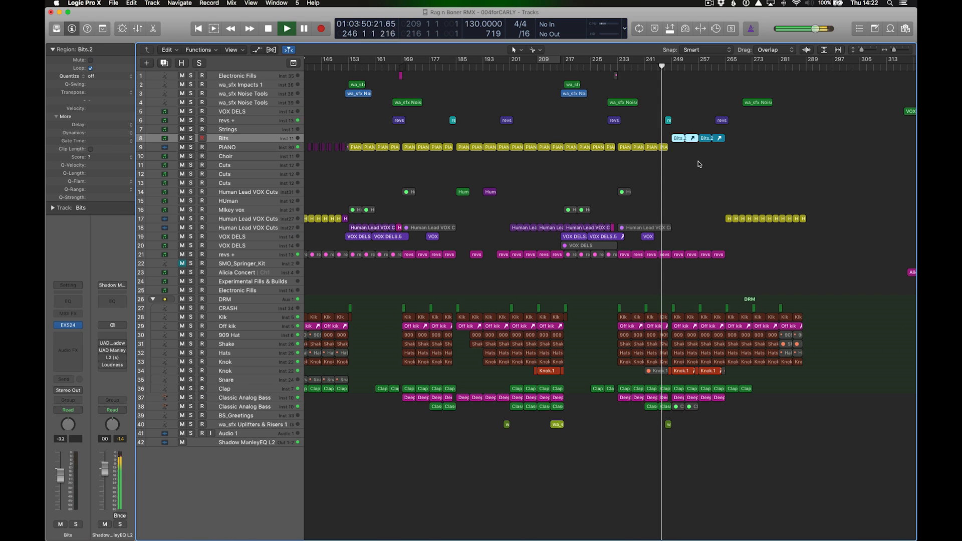
pyautogui.press('4')
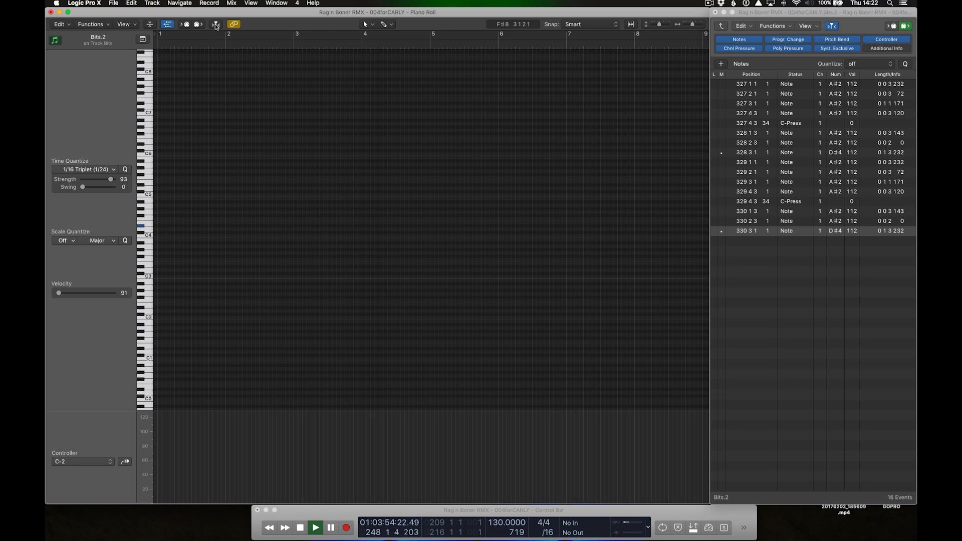
pyautogui.press('5')
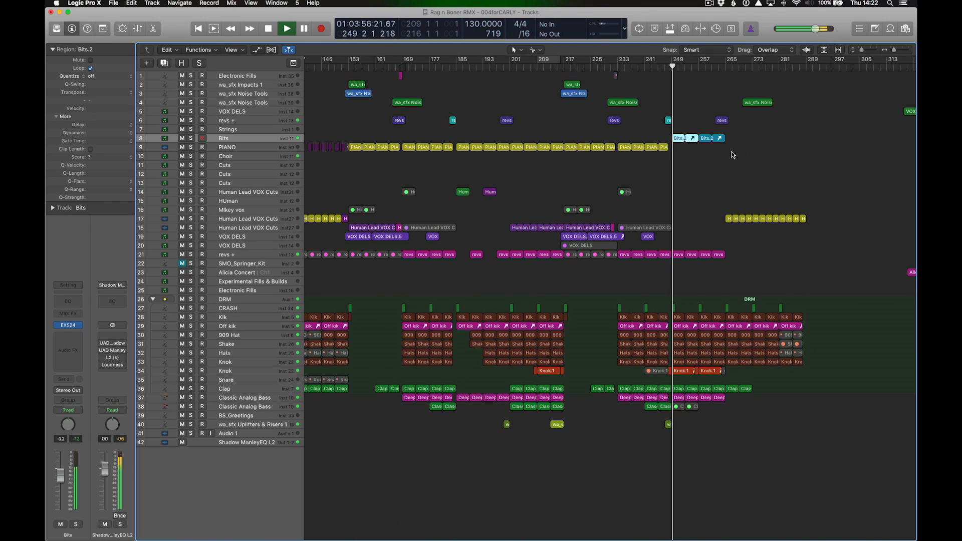
# - Examine the MIDI notes of the Bits.2 region with playback looping over bars 249 to 257, and leave the note editor
pyautogui.press('4')
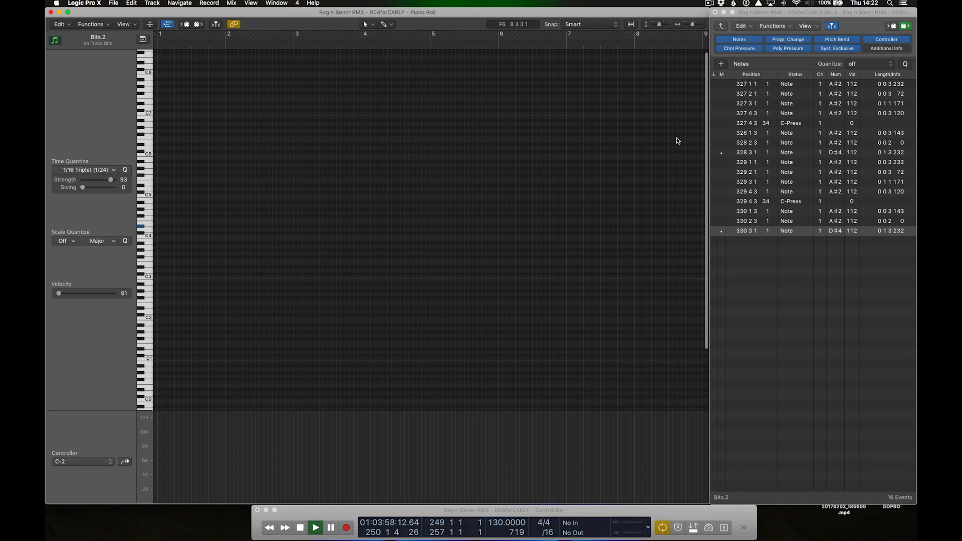
pyautogui.click(216, 24)
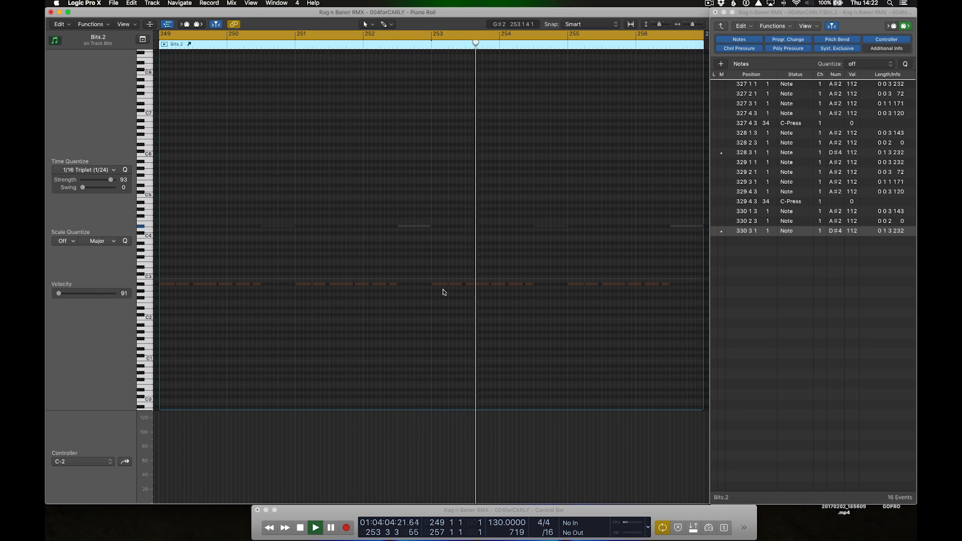
pyautogui.hotkey('ctrl', 'Right')
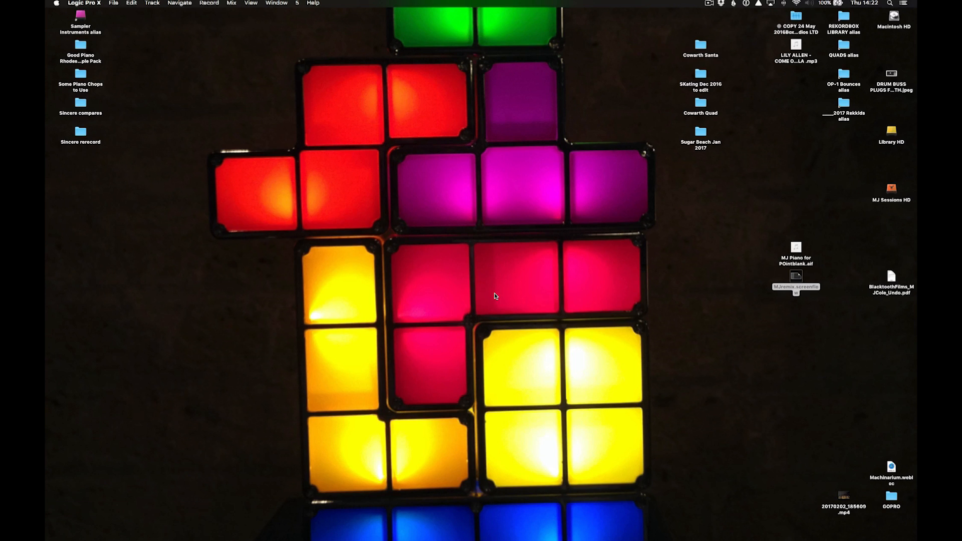
# - Continue the arrangement to bar 265 with looping off, and select the Human Lead VOX Cuts track in row 17
pyautogui.click(690, 62)
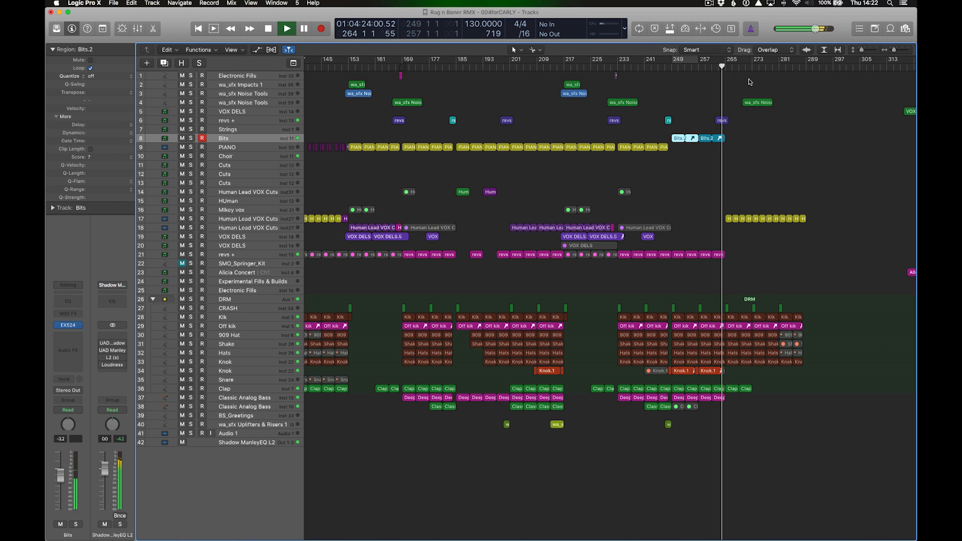
pyautogui.click(241, 220)
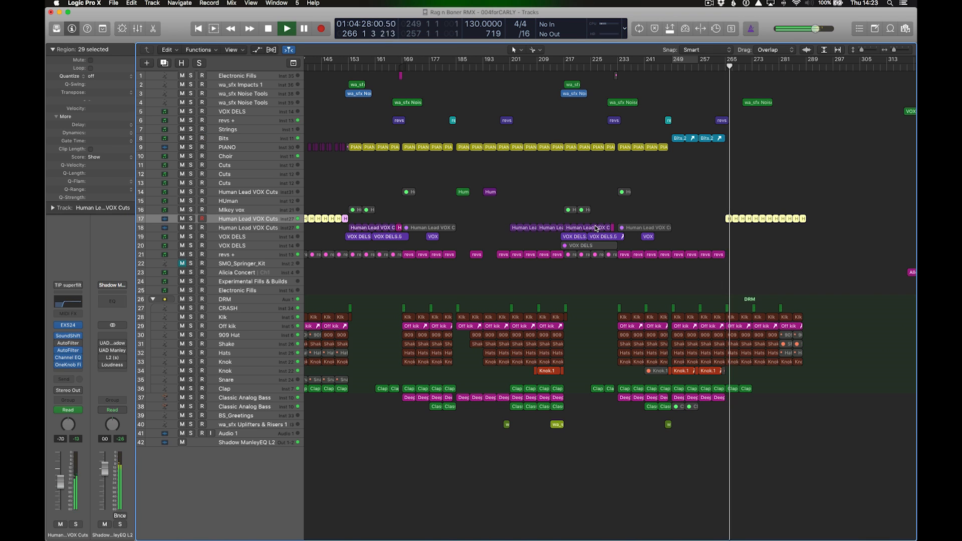
# - Examine the OneKnob Filter automation on the Human Lead VOX Cuts track in row 17 during playback, and hide the automation
pyautogui.press('super+Left')
pyautogui.hotkey('ctrl', 'z')
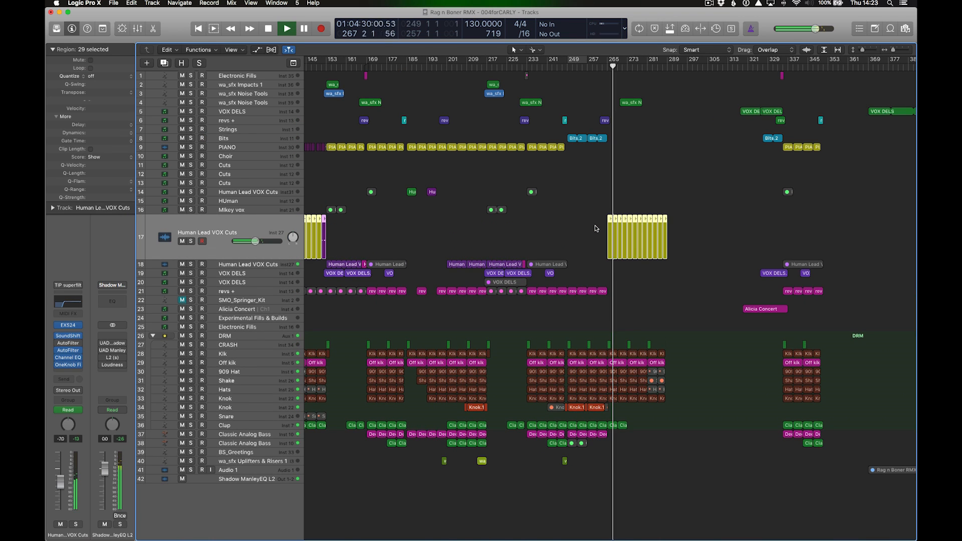
pyautogui.press('a')
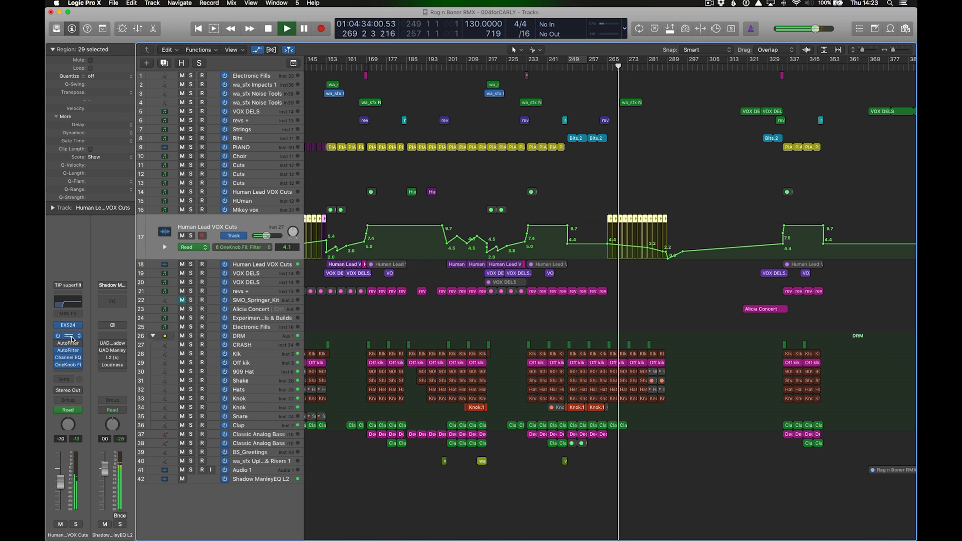
pyautogui.press('a')
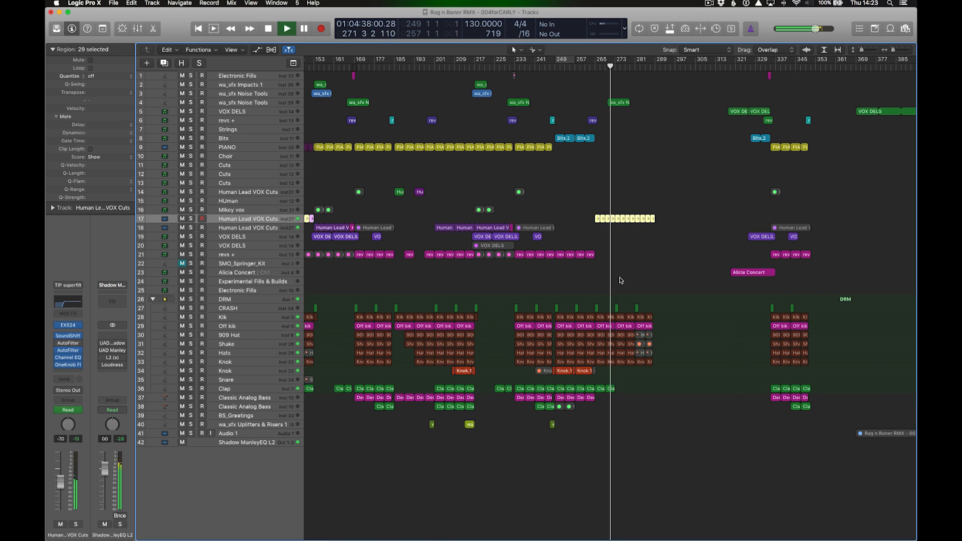
# - Stop playback and look through the Shake and DRM channel strips, ending with the wa_sfx Noise Tools track in row 4 selected
pyautogui.press('super+Left')
pyautogui.hscroll(-3, 622, 277)
pyautogui.hscroll(-2, 572, 274)
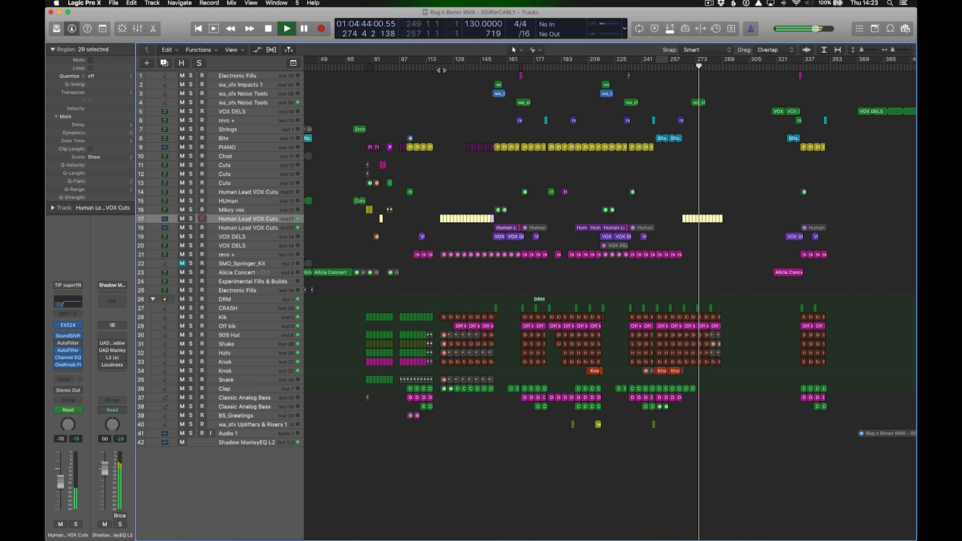
pyautogui.press('space')
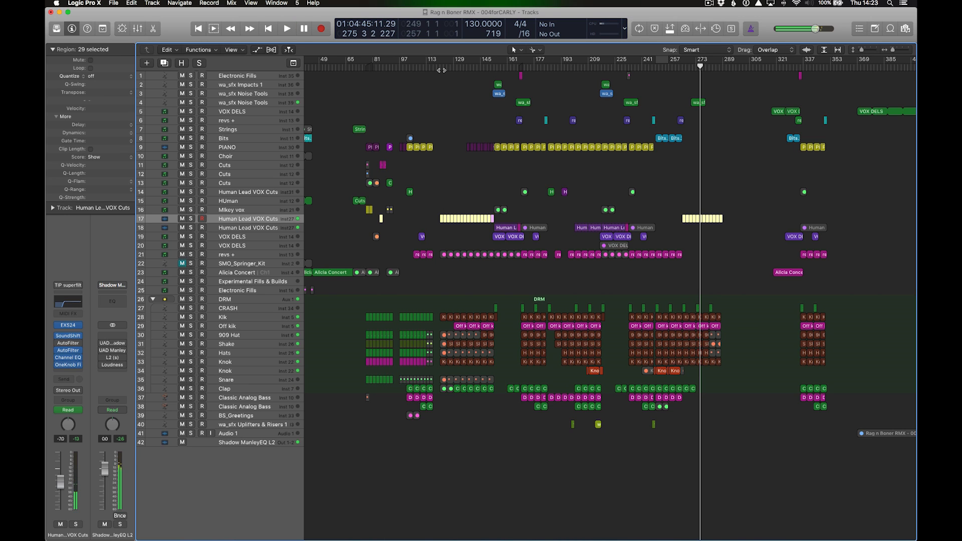
pyautogui.click(227, 345)
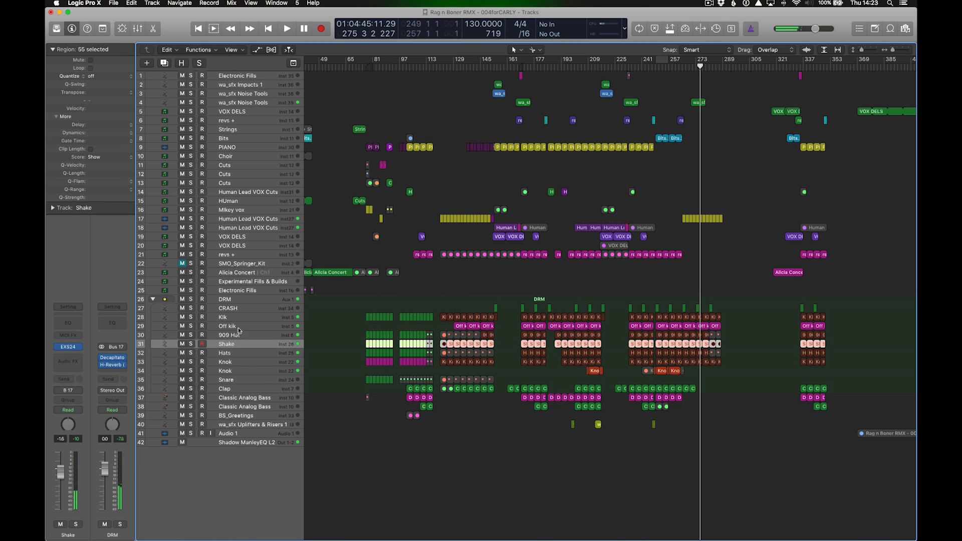
pyautogui.click(243, 301)
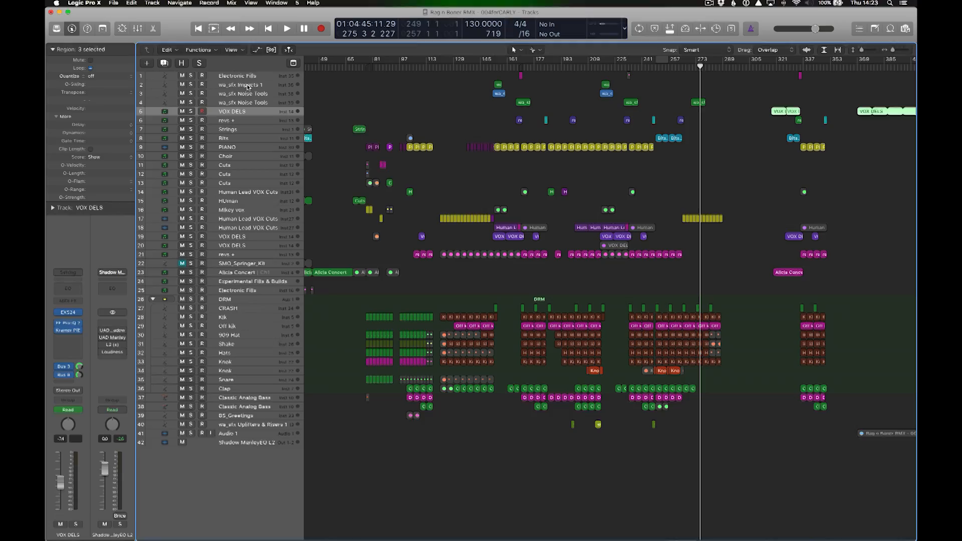
pyautogui.press('Up')
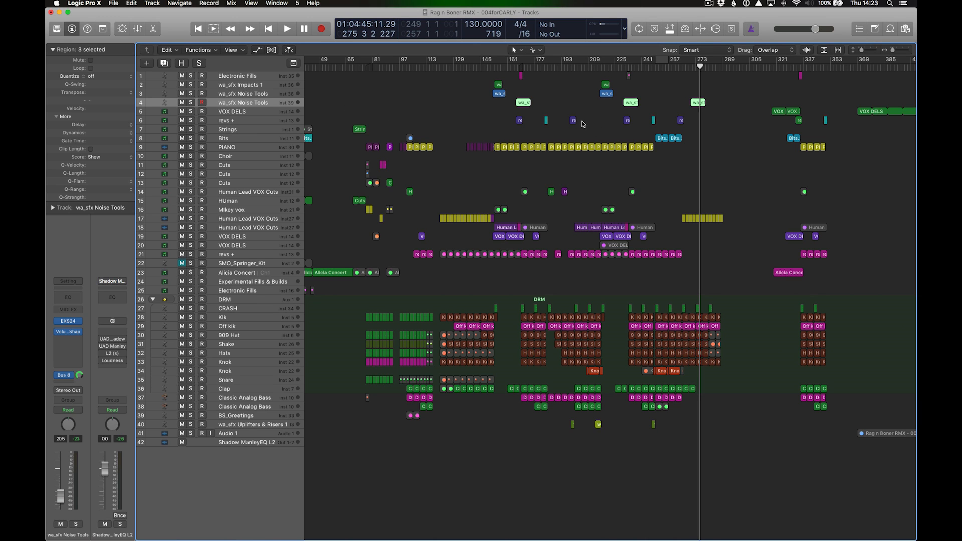
# - Audition the wa_sfx Noise Tools region in row 4 soloed and looped over bars 166 to 175, and examine its VolumeShaper 4 curve
pyautogui.press('space')
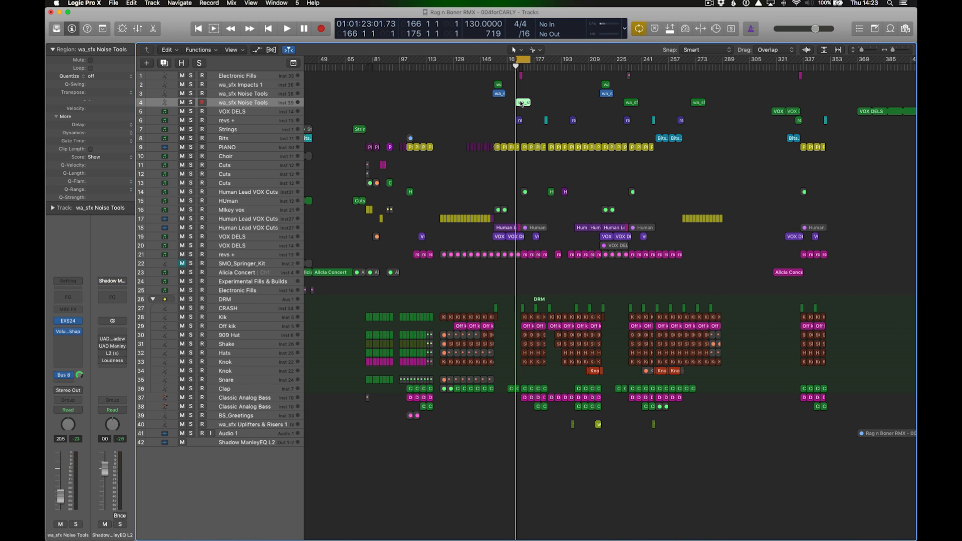
pyautogui.hotkey('ctrl', 's')
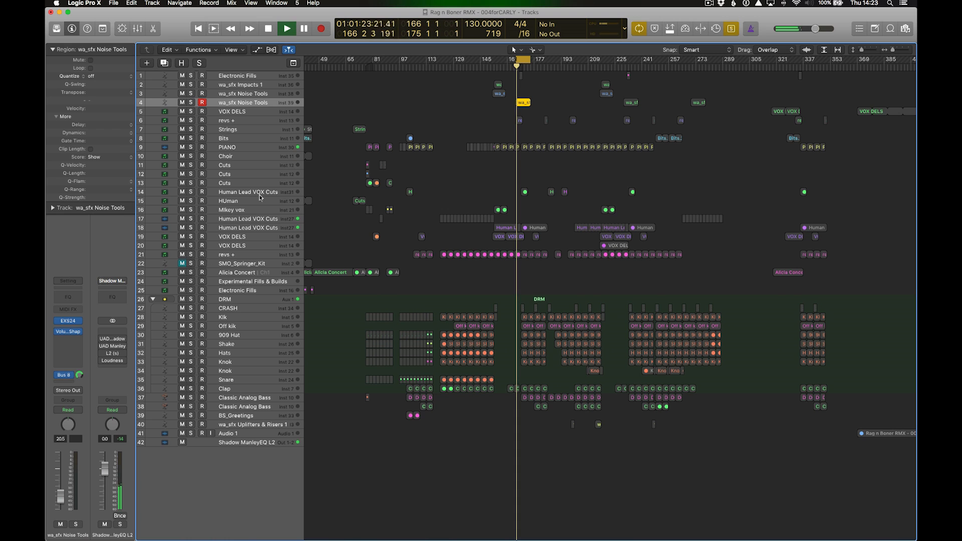
pyautogui.click(74, 330)
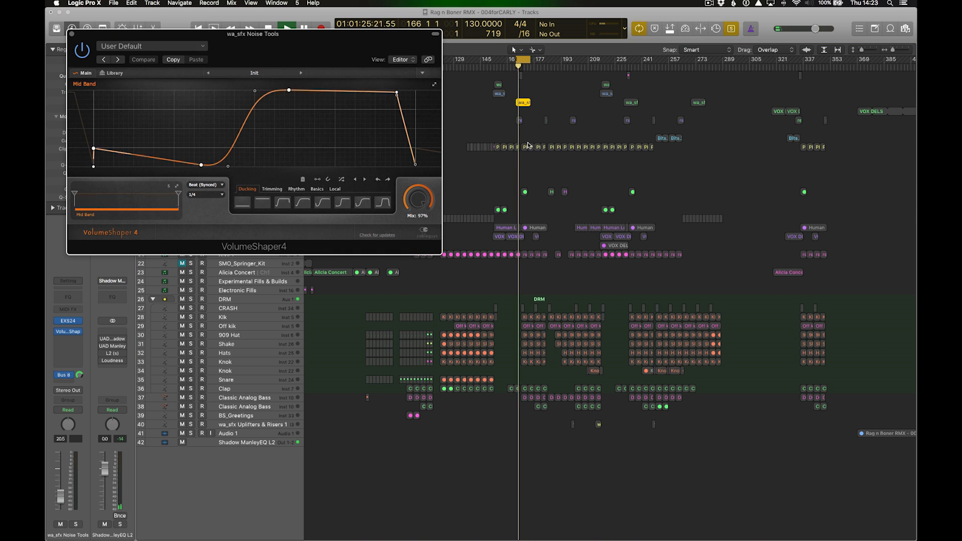
pyautogui.moveTo(293, 35); pyautogui.dragTo(612, 285)
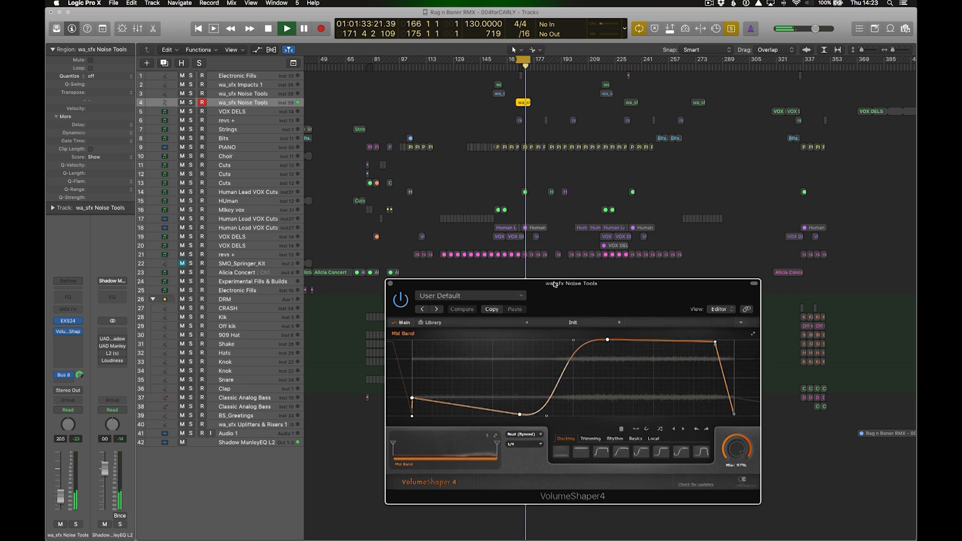
pyautogui.moveTo(561, 283); pyautogui.dragTo(533, 274)
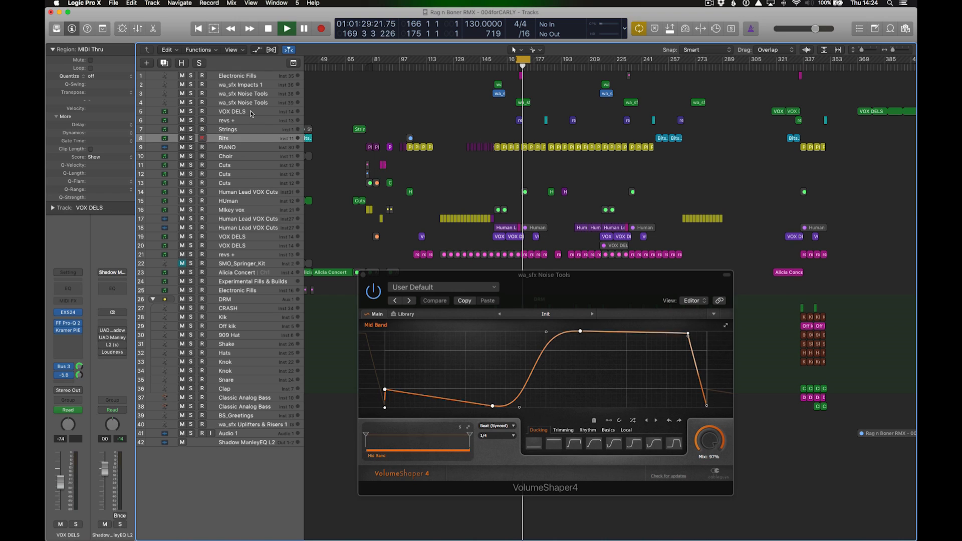
# - Solo the PIANO track's regions within the loop, and turn on linking for the open plug-in window
pyautogui.press('Down')
pyautogui.press('Down')
pyautogui.press('Up')
pyautogui.hotkey('ctrl', 's')
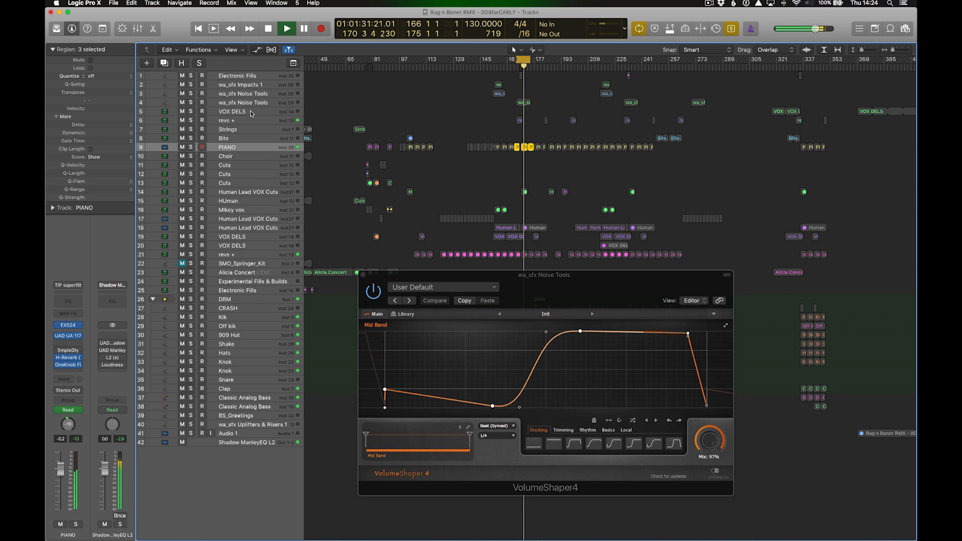
pyautogui.click(720, 301)
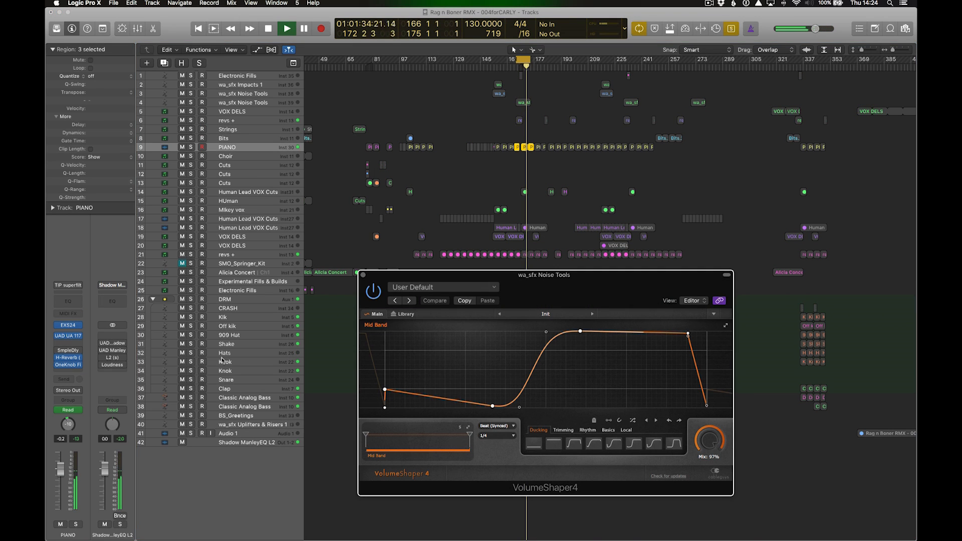
# - Examine the PIANO track's UAD UA 1176LN Legacy, H-Reverb and OneKnob Filter plug-ins during looped playback
pyautogui.click(69, 337)
pyautogui.moveTo(527, 278); pyautogui.dragTo(460, 272)
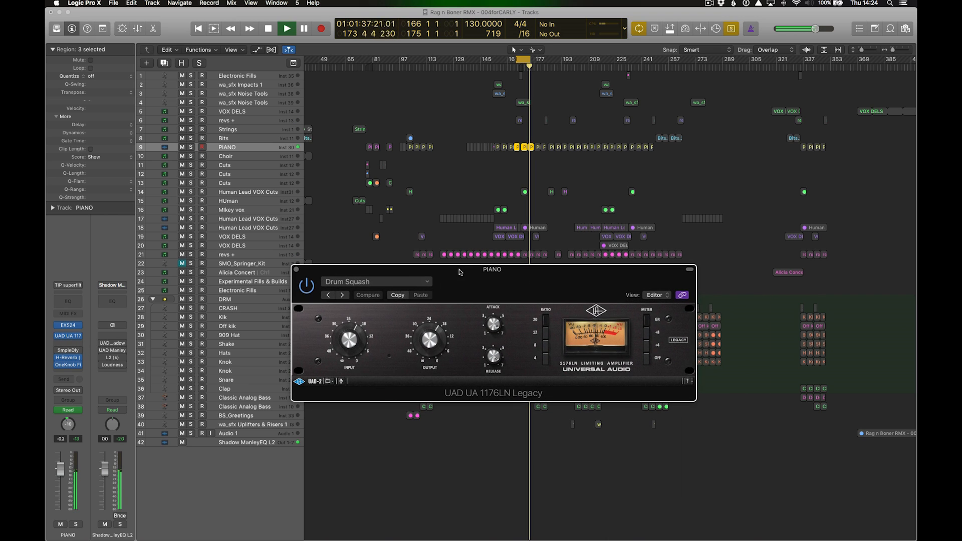
pyautogui.click(68, 358)
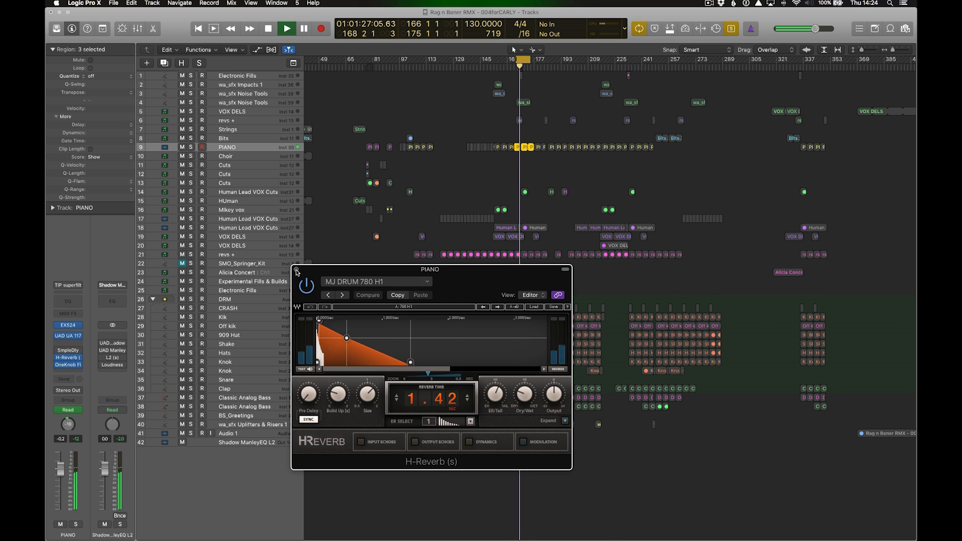
pyautogui.click(69, 366)
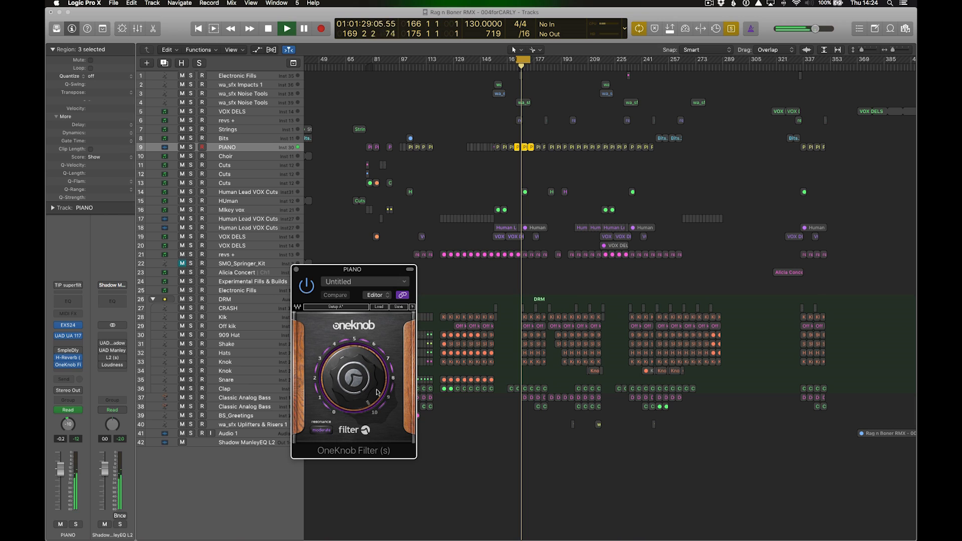
pyautogui.moveTo(354, 269); pyautogui.dragTo(667, 241)
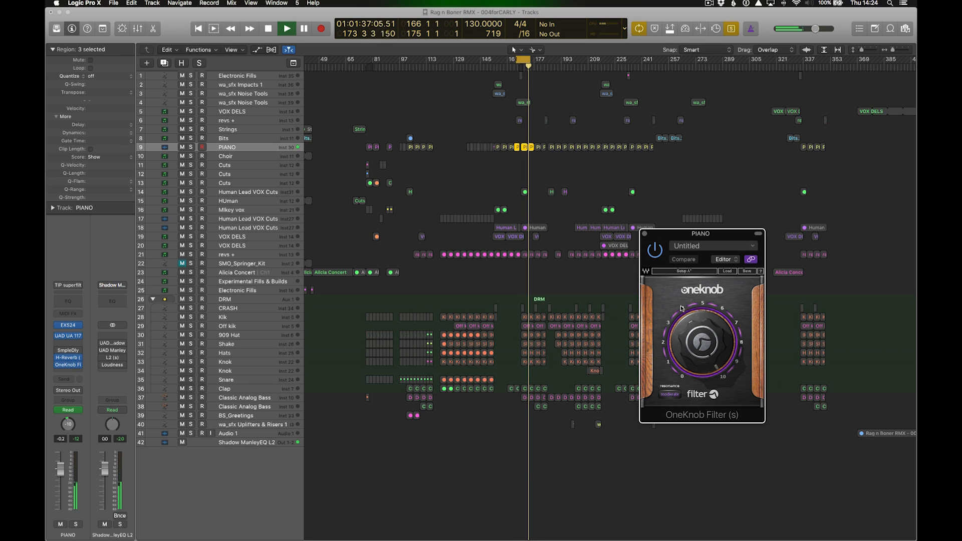
# - Go through the Choir and Cuts tracks to Human Lead VOX Cuts in row 18, and examine its AutoFilter and Channel EQ
pyautogui.click(239, 158)
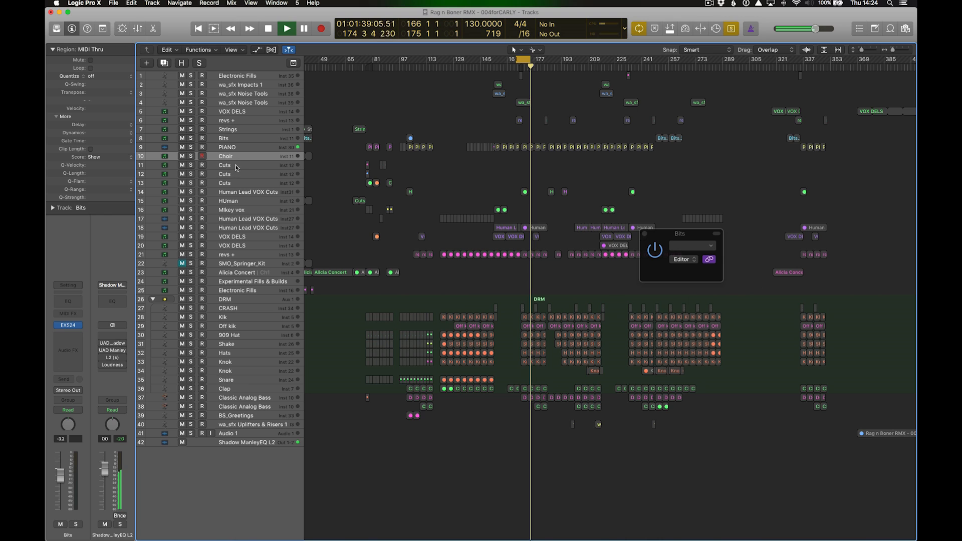
pyautogui.click(237, 167)
pyautogui.click(235, 194)
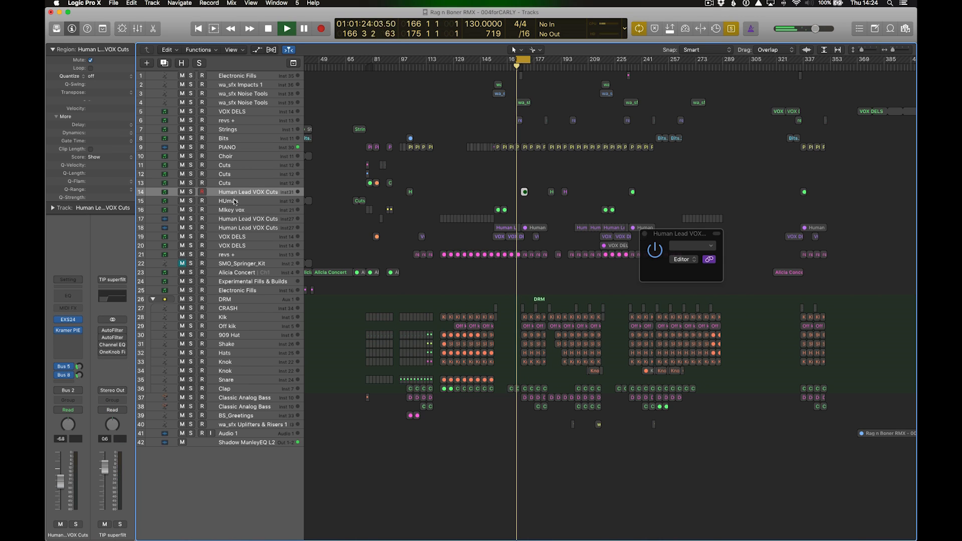
pyautogui.click(234, 230)
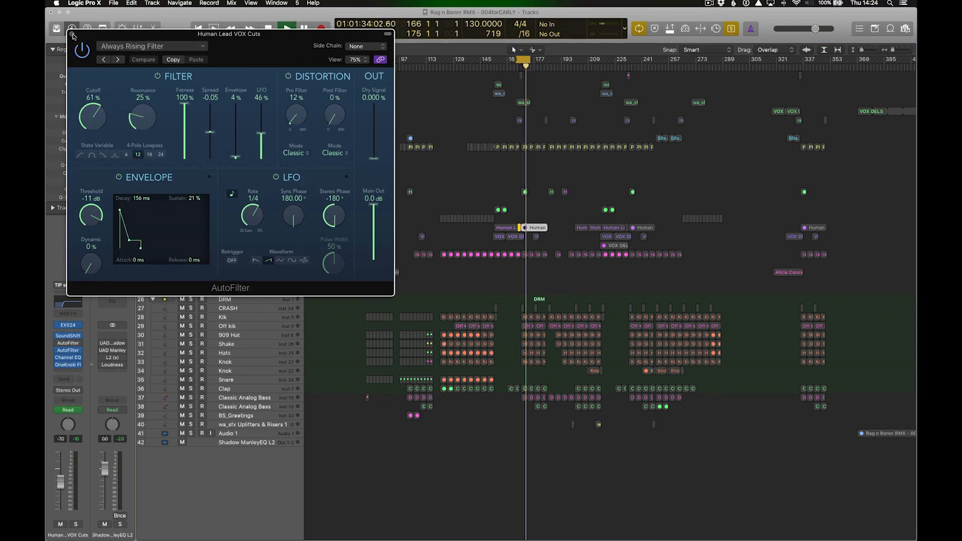
pyautogui.click(72, 35)
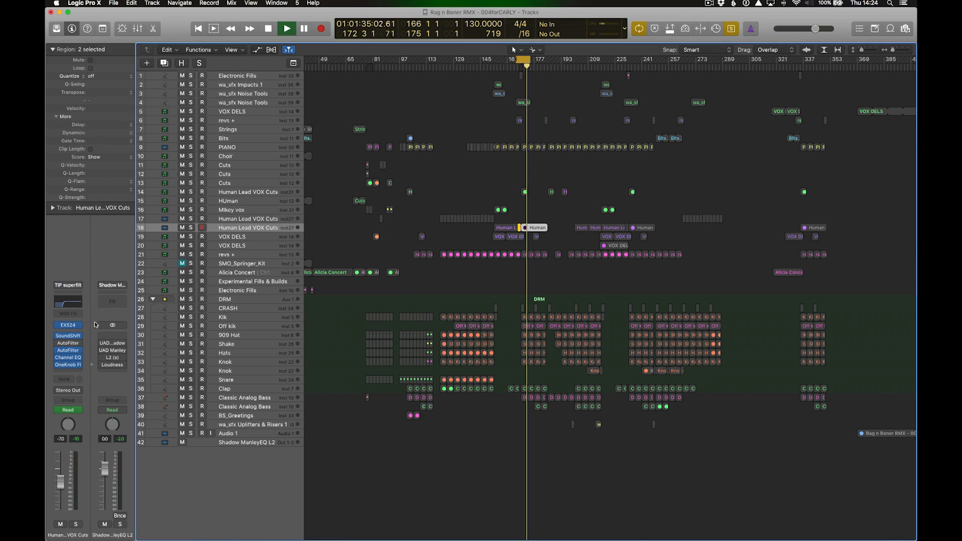
pyautogui.click(68, 358)
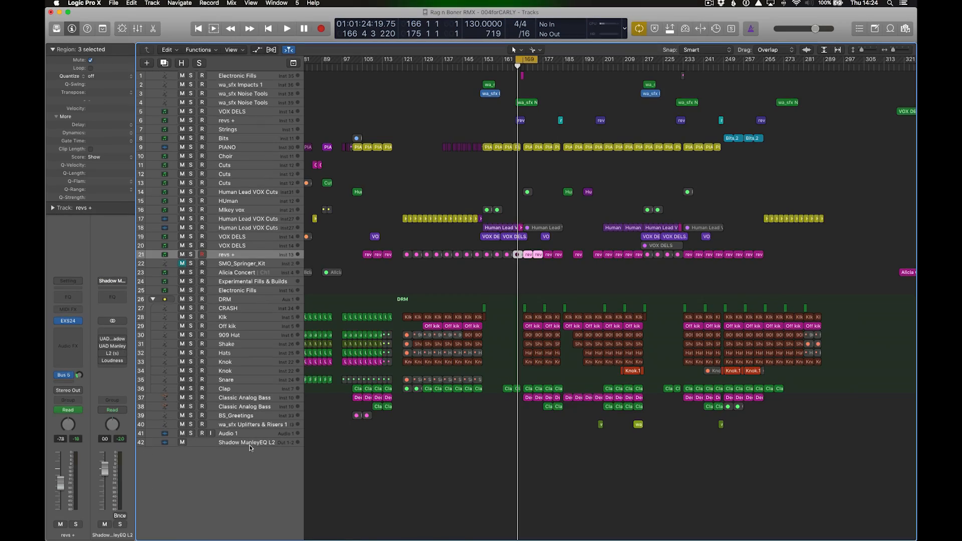
# - Play the arrangement from about bar 201 and examine the Shadow Hills Mastering Compressor on the Shadow ManleyEQ L2 output track
pyautogui.click(250, 445)
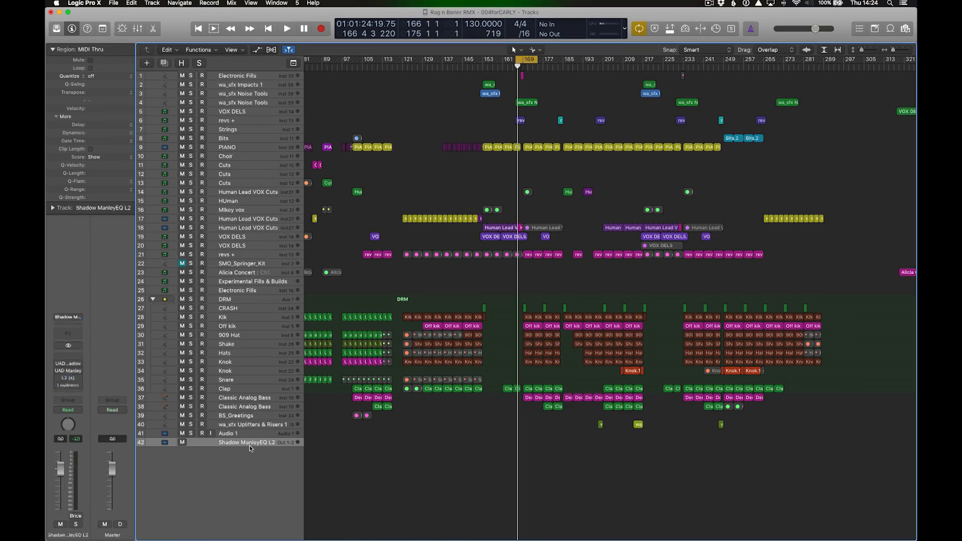
pyautogui.press('space')
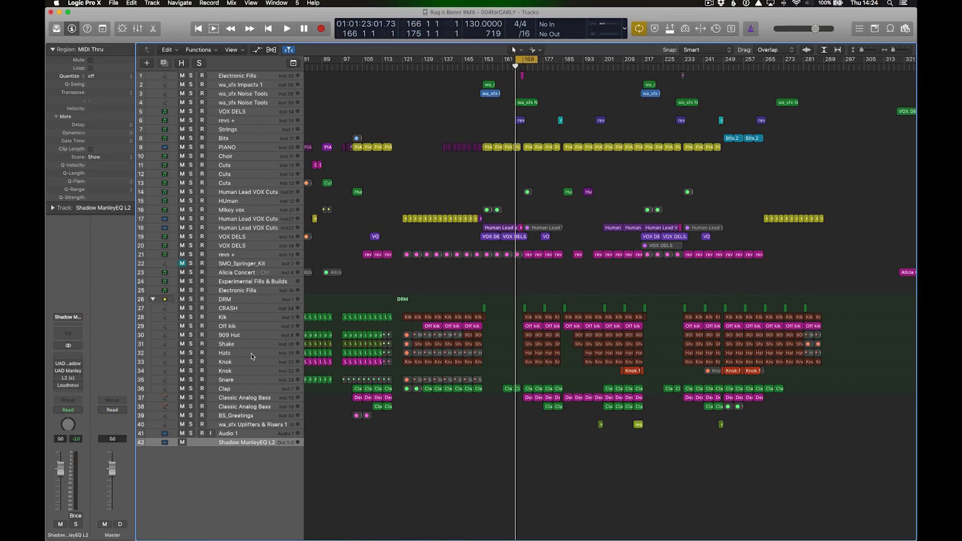
pyautogui.click(604, 63)
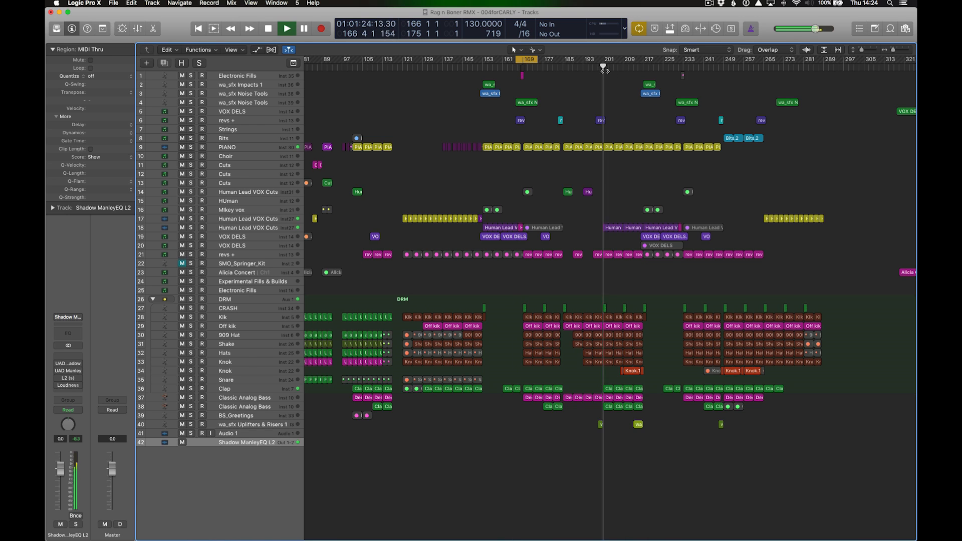
pyautogui.click(70, 365)
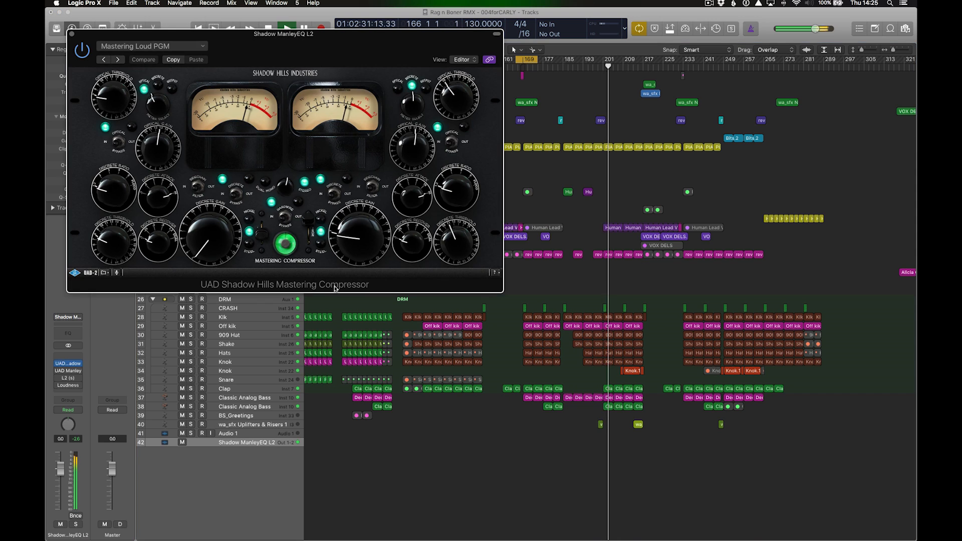
pyautogui.moveTo(301, 46); pyautogui.dragTo(521, 128)
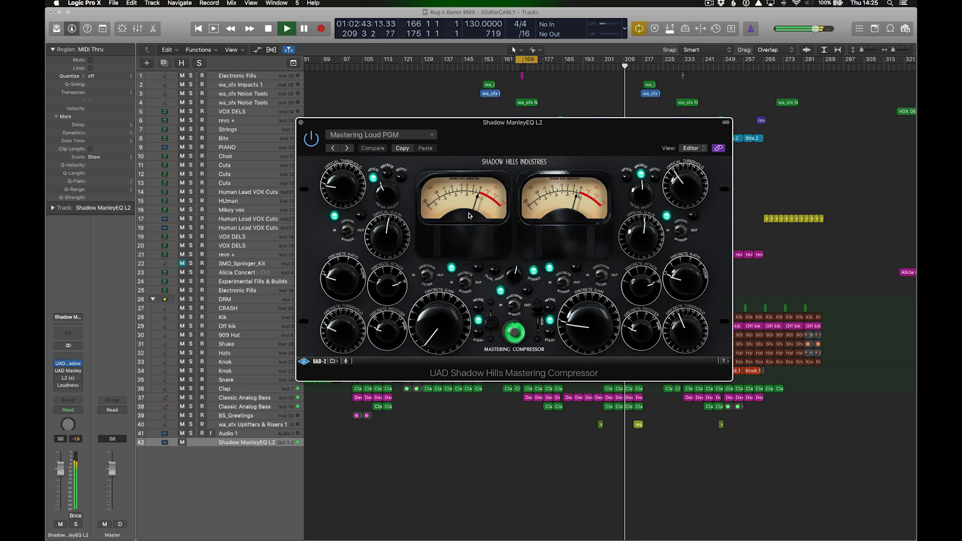
pyautogui.moveTo(436, 125); pyautogui.dragTo(441, 120)
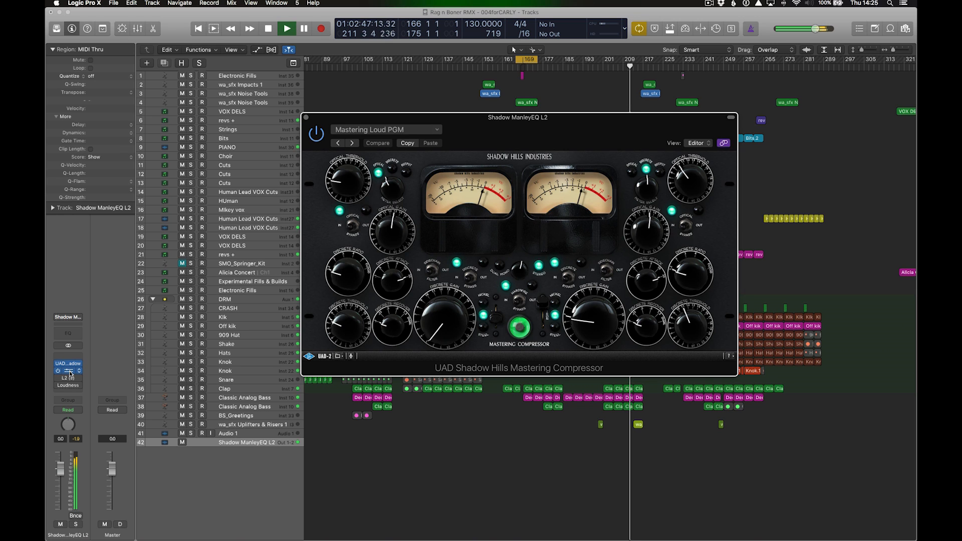
# - Examine the output track's UAD Manley Massive Passive MST, and show the Shadow Hills Mastering Compressor above it in a separate window
pyautogui.click(71, 372)
pyautogui.moveTo(556, 116); pyautogui.dragTo(532, 171)
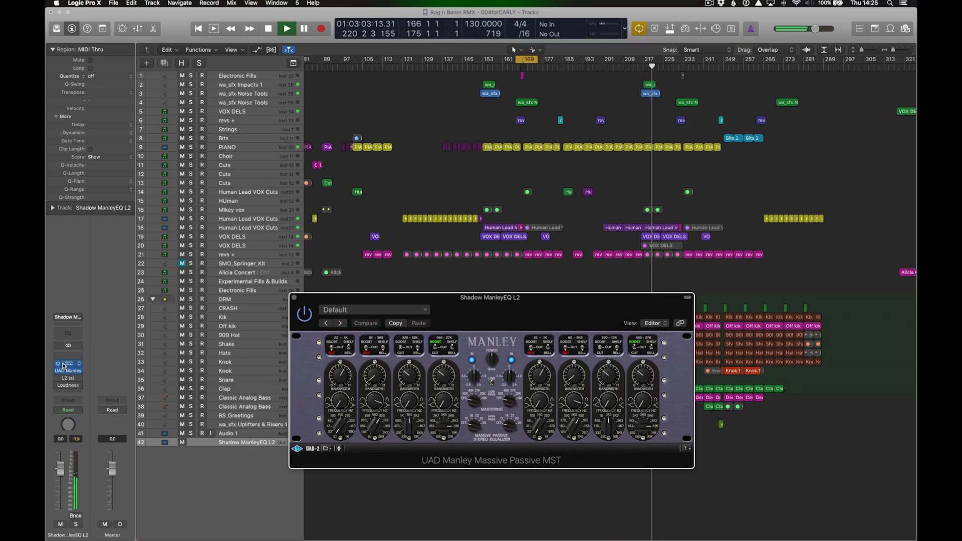
pyautogui.click(63, 366)
pyautogui.moveTo(297, 44); pyautogui.dragTo(437, 42)
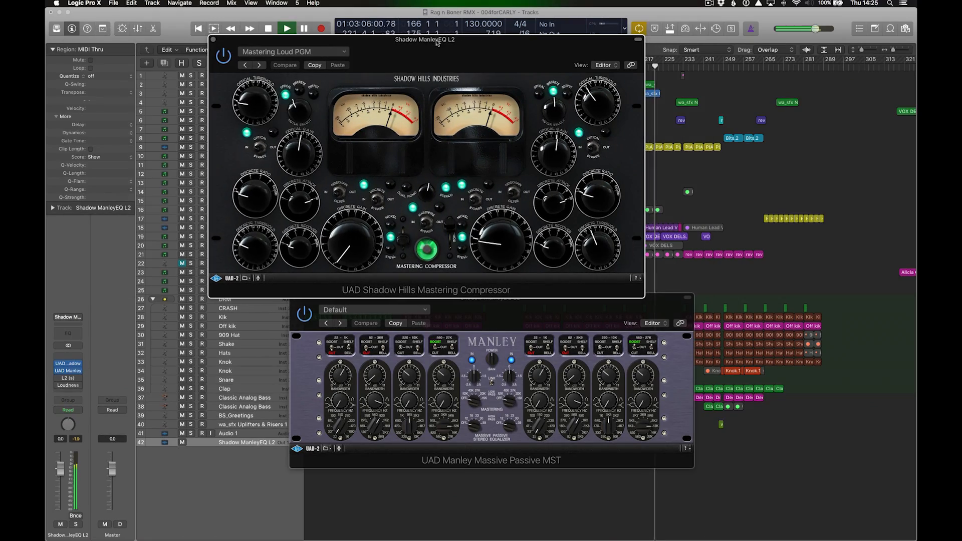
# - Open the output track's L2 limiter, and arrange its window beside the Manley equalizer so all three mastering plug-ins stay in view
pyautogui.click(68, 379)
pyautogui.moveTo(212, 61); pyautogui.dragTo(830, 332)
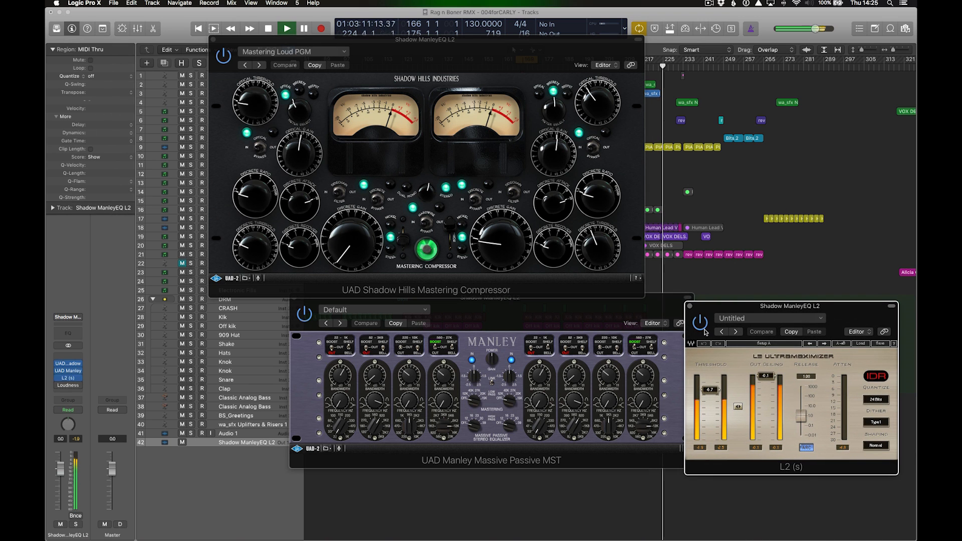
pyautogui.moveTo(724, 305)
pyautogui.mouseDown()
pyautogui.moveTo(807, 303)
pyautogui.moveTo(736, 299)
pyautogui.mouseUp()
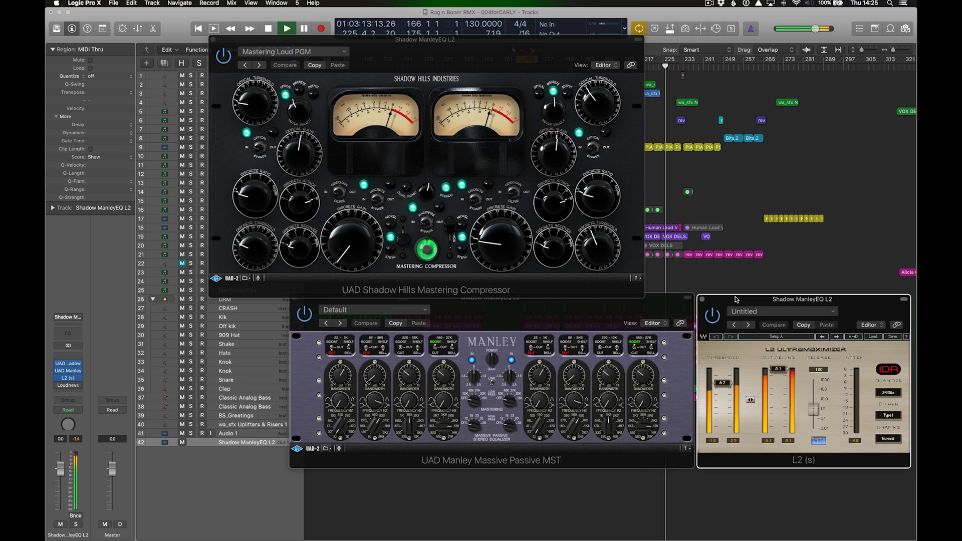
pyautogui.moveTo(579, 303); pyautogui.dragTo(502, 310)
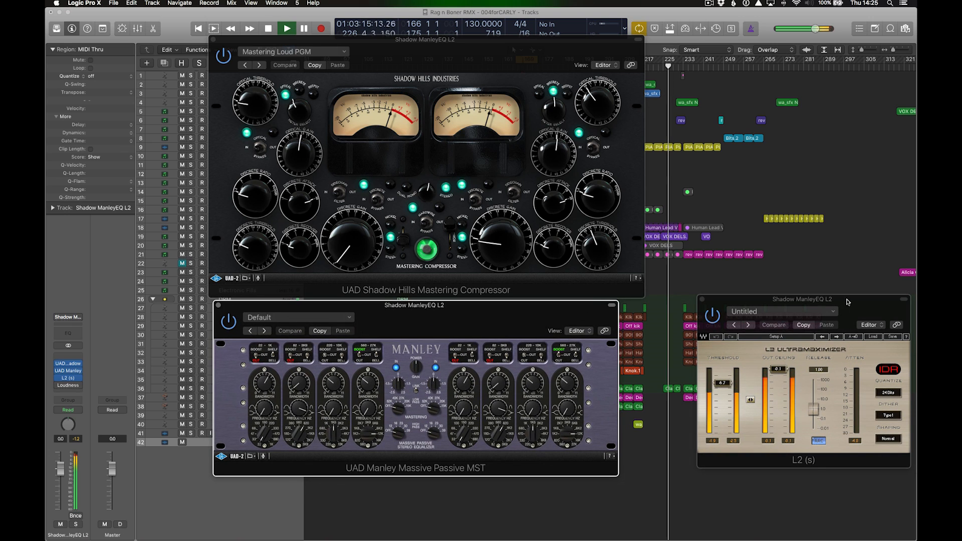
# - Move the L2 limiter window closer to the Manley equalizer, and play the arrangement from about bar 233 with the mastering plug-ins bypassed
pyautogui.moveTo(803, 300); pyautogui.dragTo(728, 303)
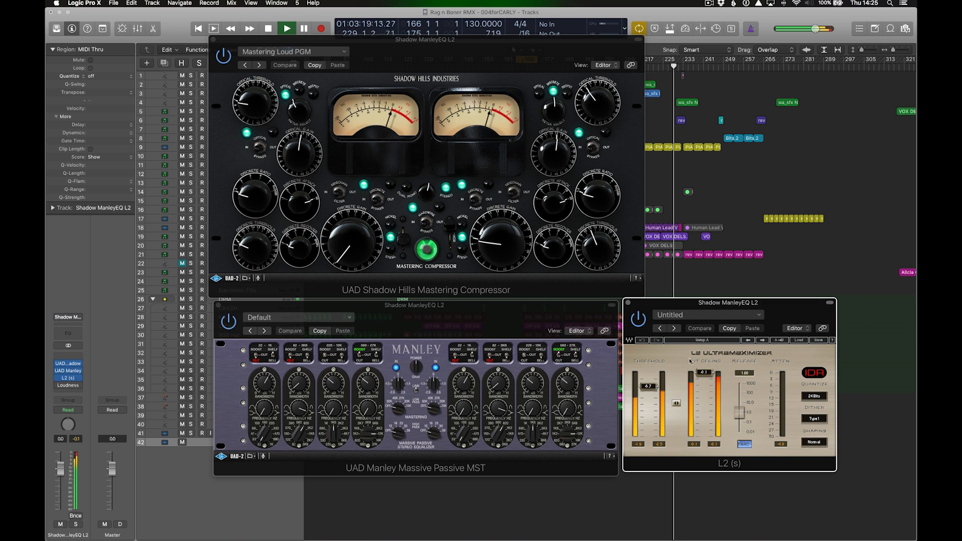
pyautogui.moveTo(684, 307); pyautogui.dragTo(681, 309)
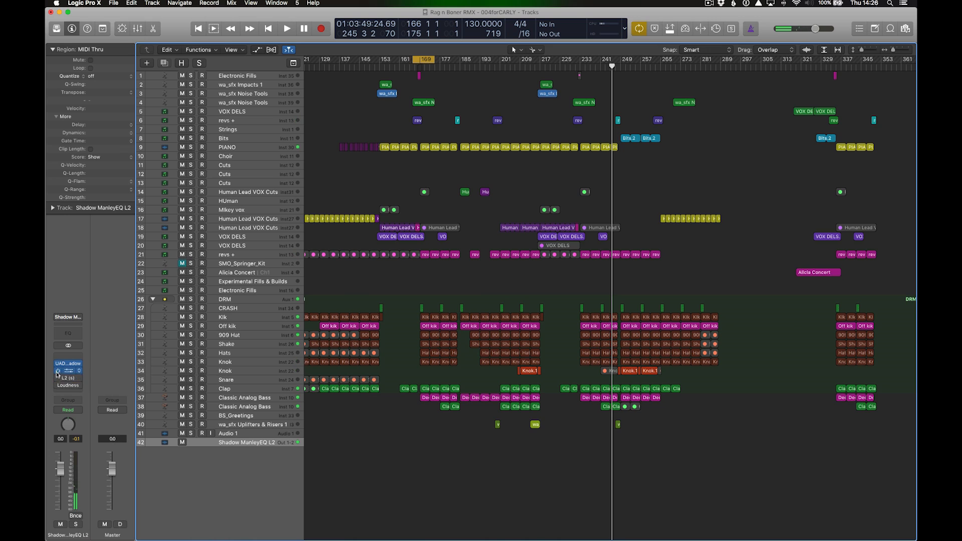
pyautogui.click(578, 66)
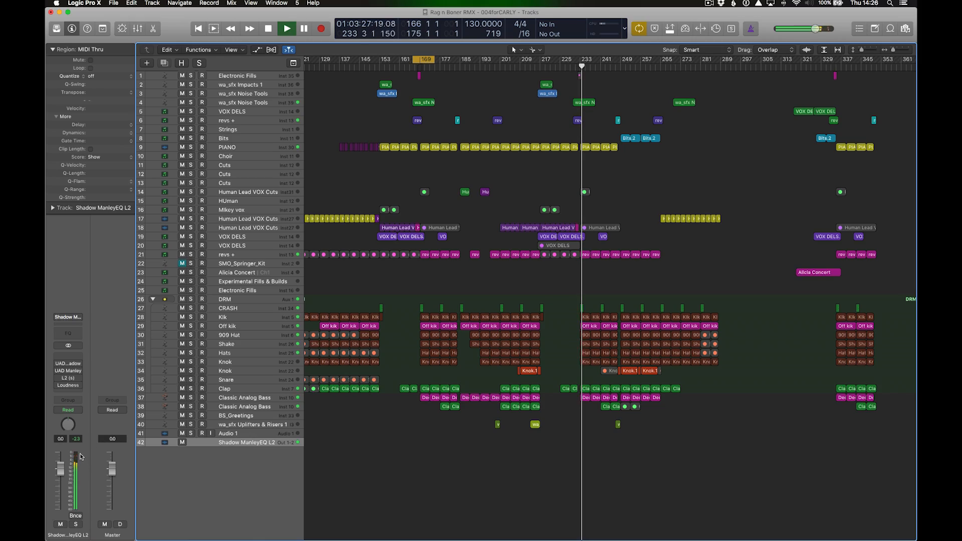
pyautogui.press('space')
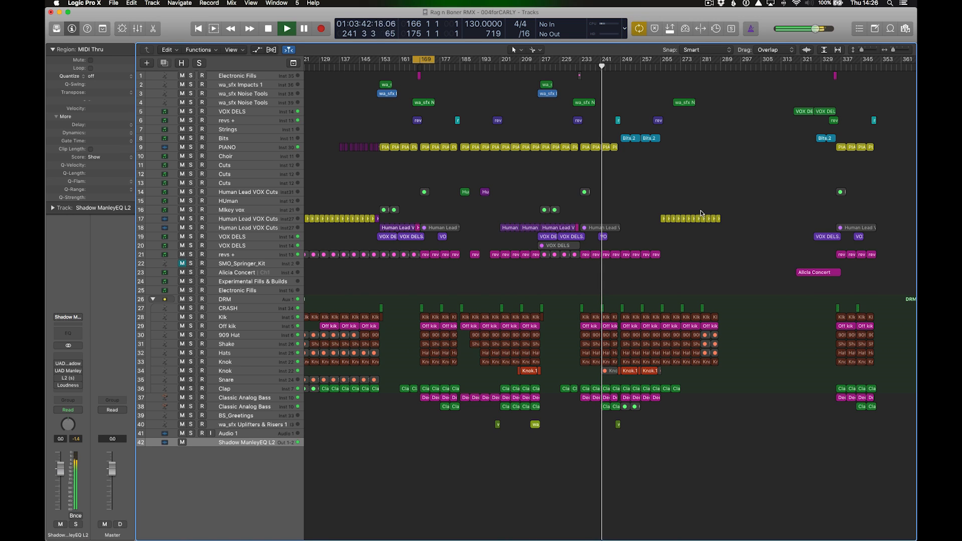
# - Show the mixer, examine the inserts, sends and levels across all channel strips from Electronic Fills to the output, and return to the arrangement
pyautogui.press('x')
pyautogui.hscroll(-10, 521, 321)
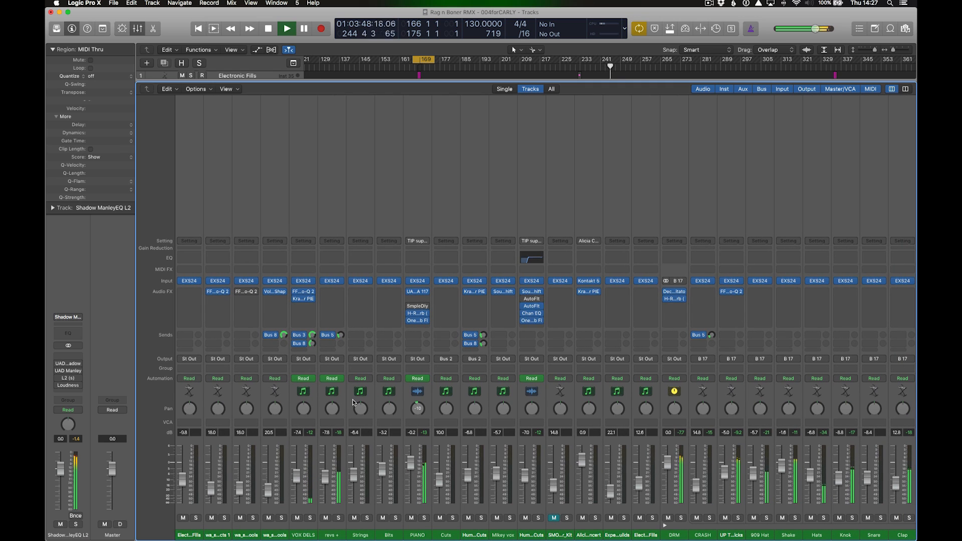
pyautogui.hscroll(2, 459, 384)
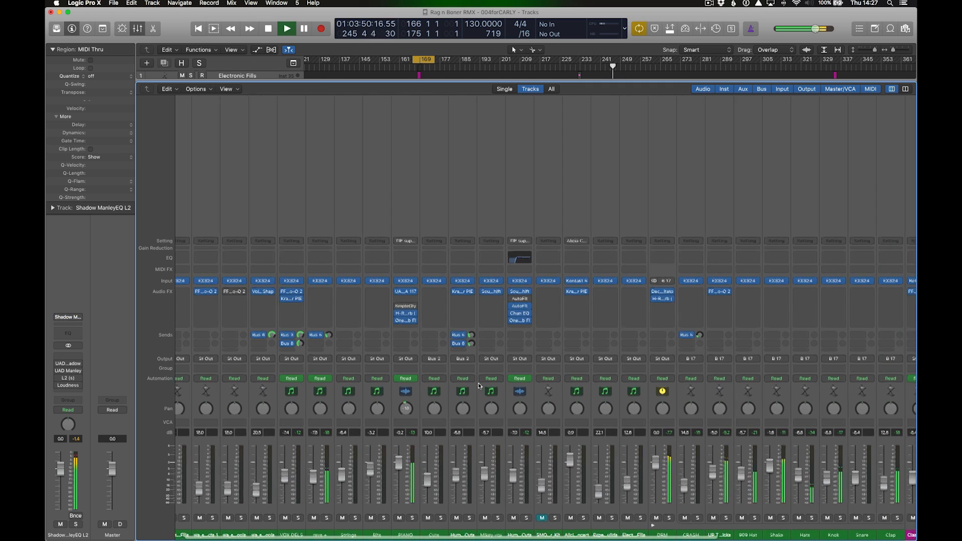
pyautogui.hscroll(10, 484, 384)
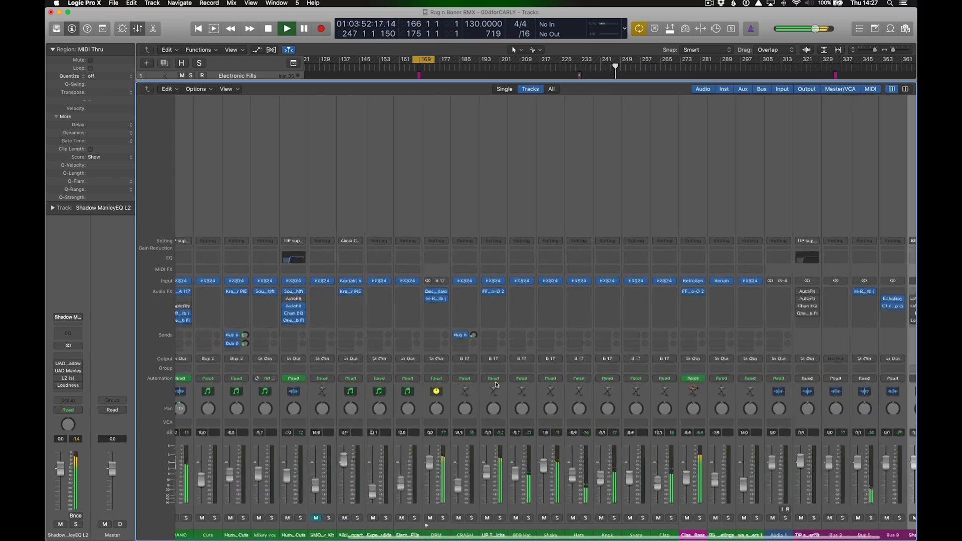
pyautogui.hscroll(-10, 503, 381)
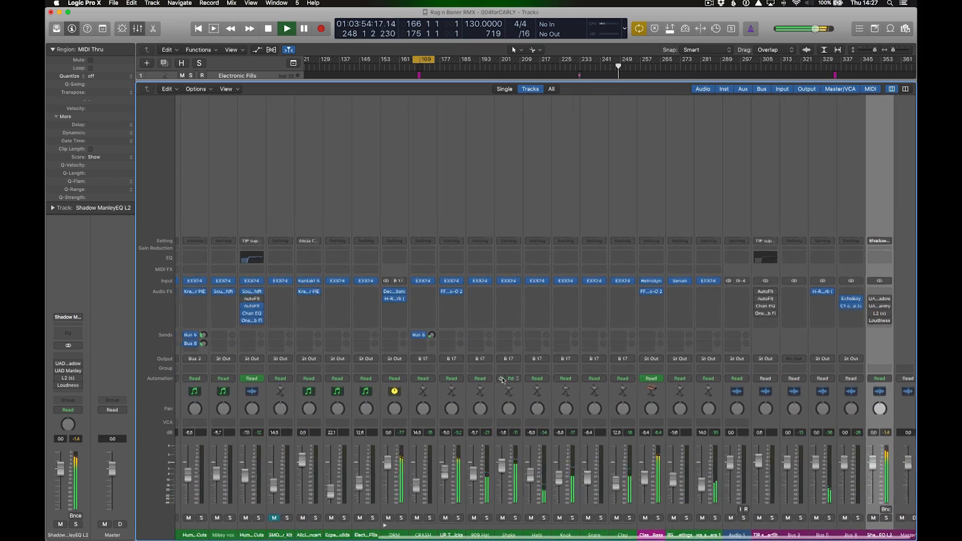
pyautogui.hscroll(1, 448, 381)
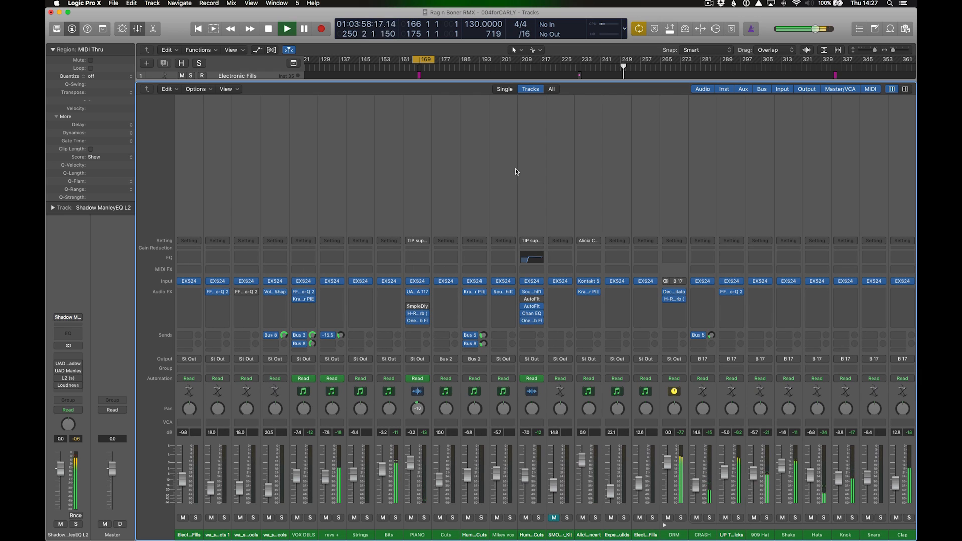
pyautogui.press('x')
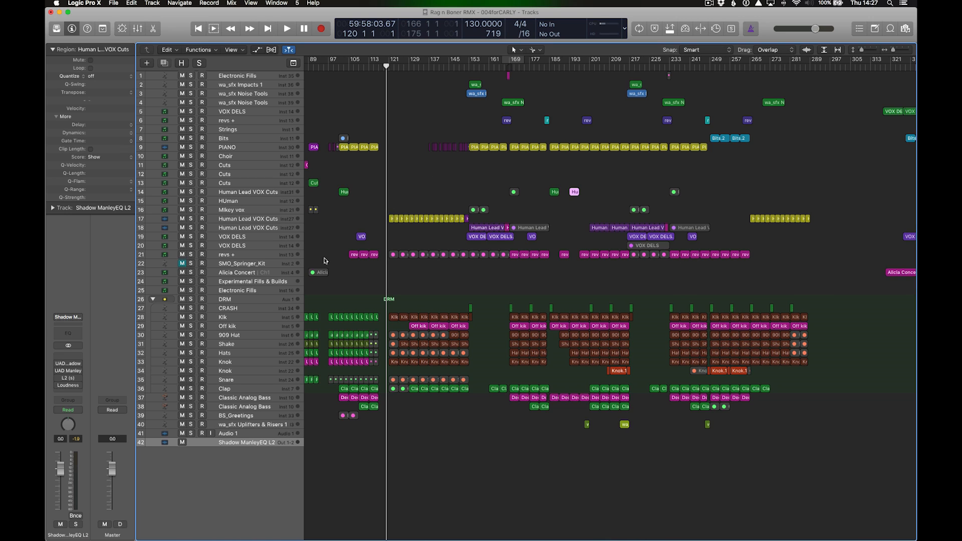
# - Select the Electronic Fills track in row 1 to show its channel strip and regions
pyautogui.click(241, 77)
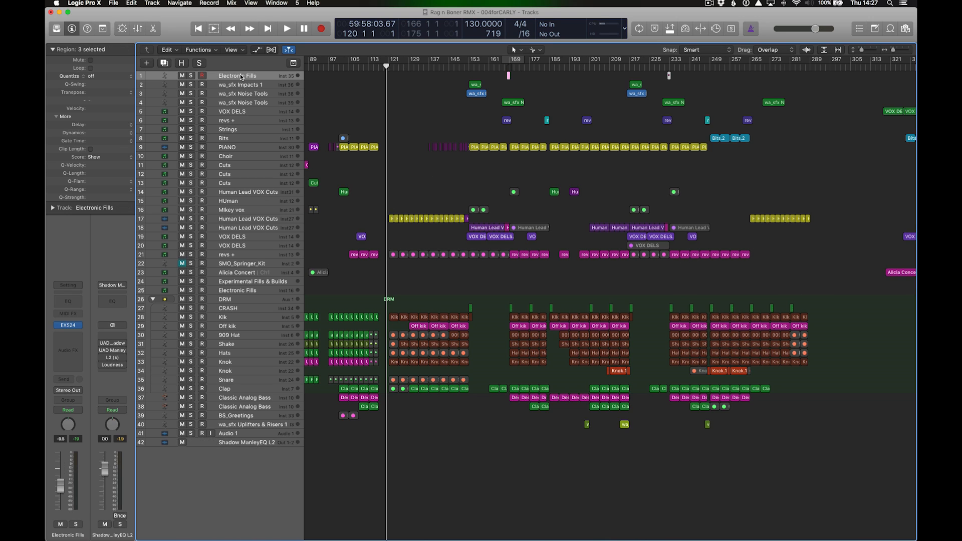